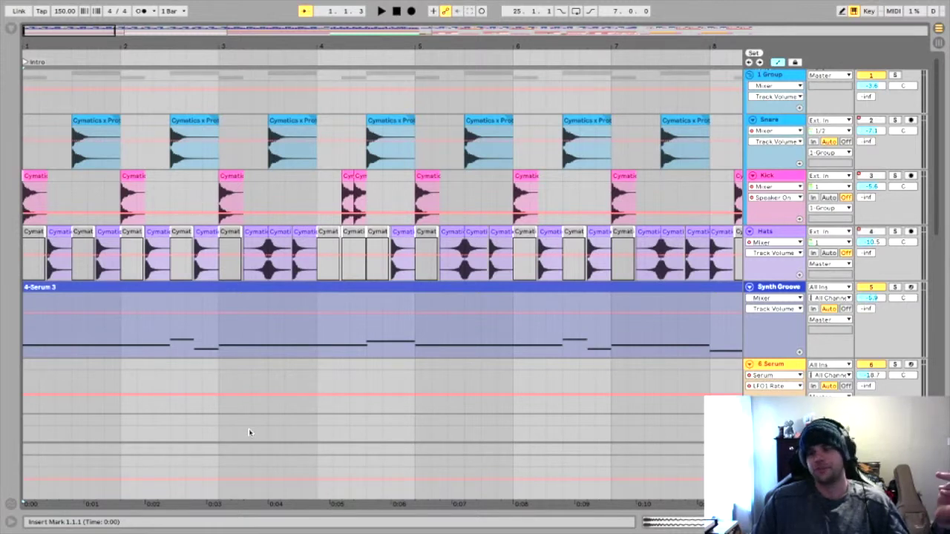
Look over all tracks of the arrangement from the Intro through Build 1 to the first drop
left_click_drag(212, 45, 141, 16)
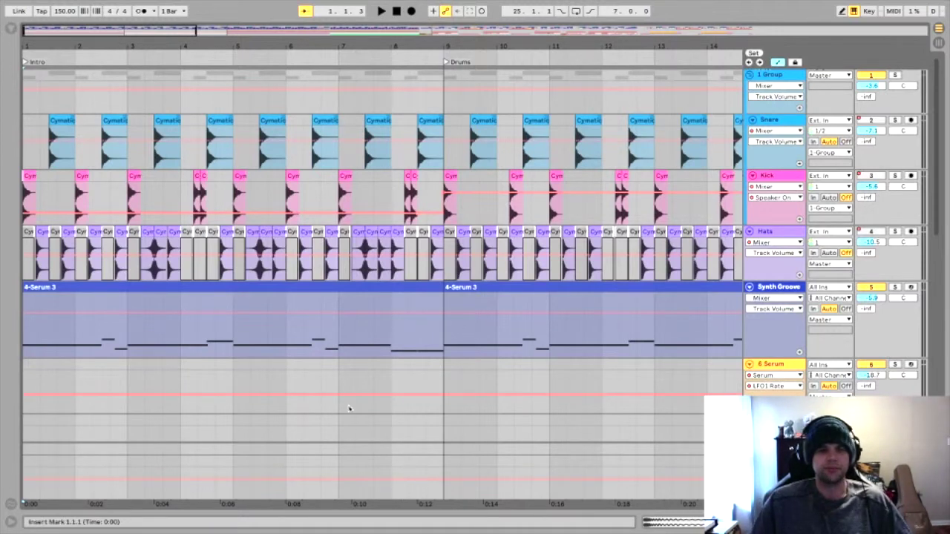
scroll(349, 408, "down", 5)
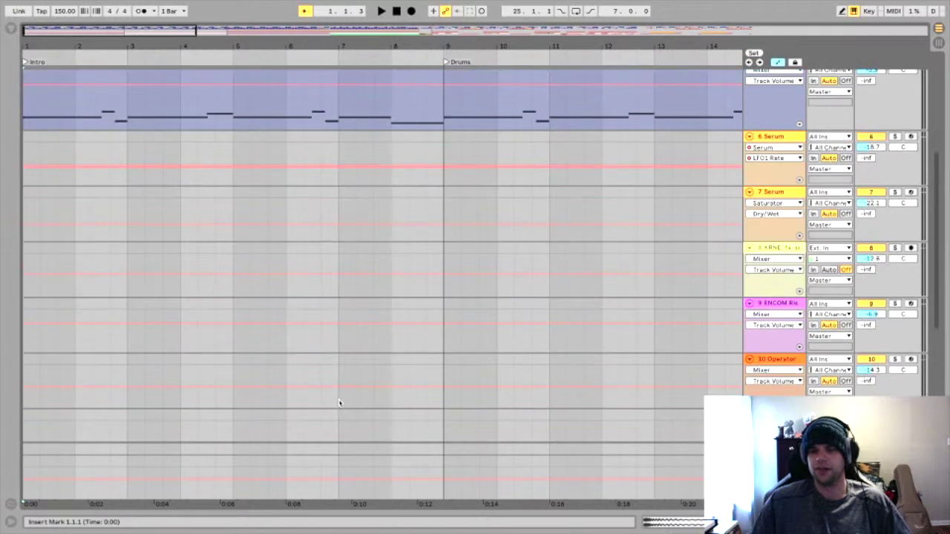
scroll(335, 404, "down", 3)
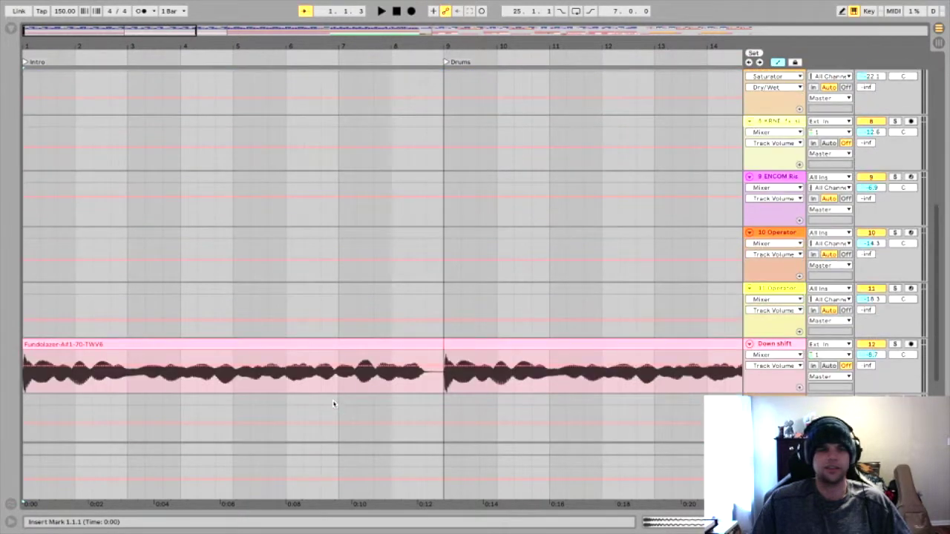
scroll(332, 412, "down", 4)
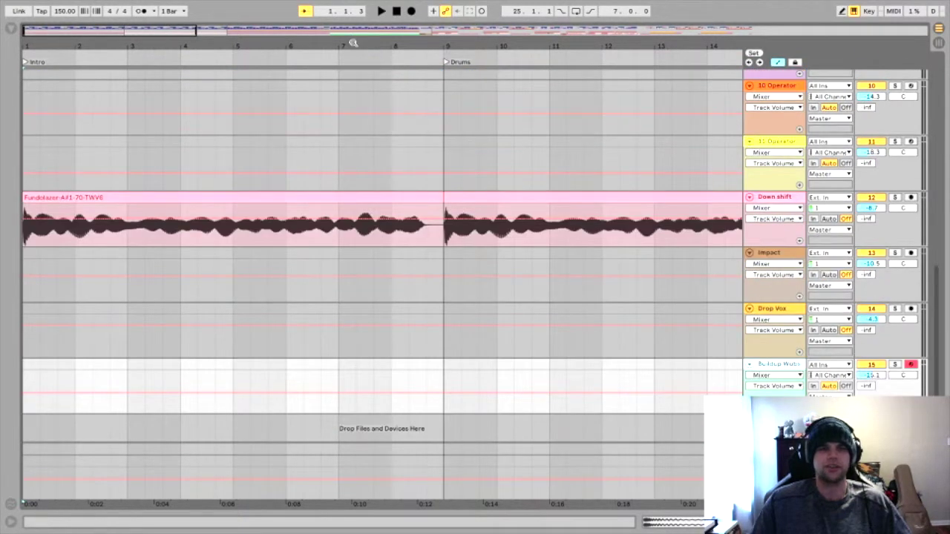
left_click_drag(353, 44, 353, 11)
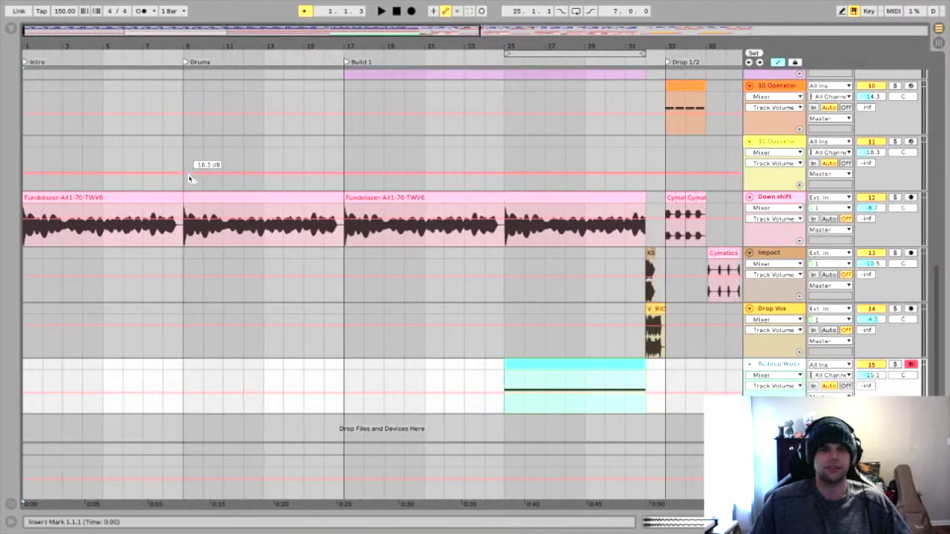
scroll(194, 189, "up", 10)
scroll(209, 232, "up", 2)
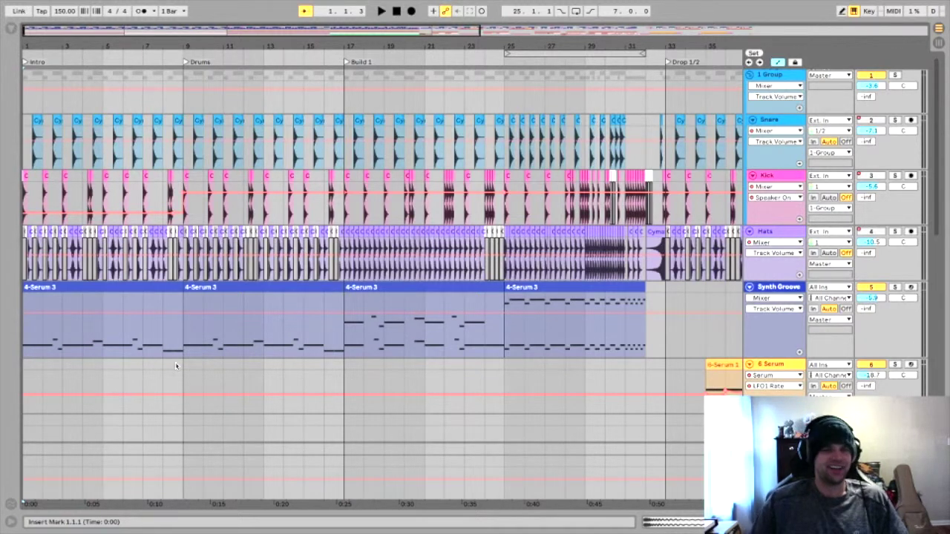
left_click_drag(530, 41, 383, 42)
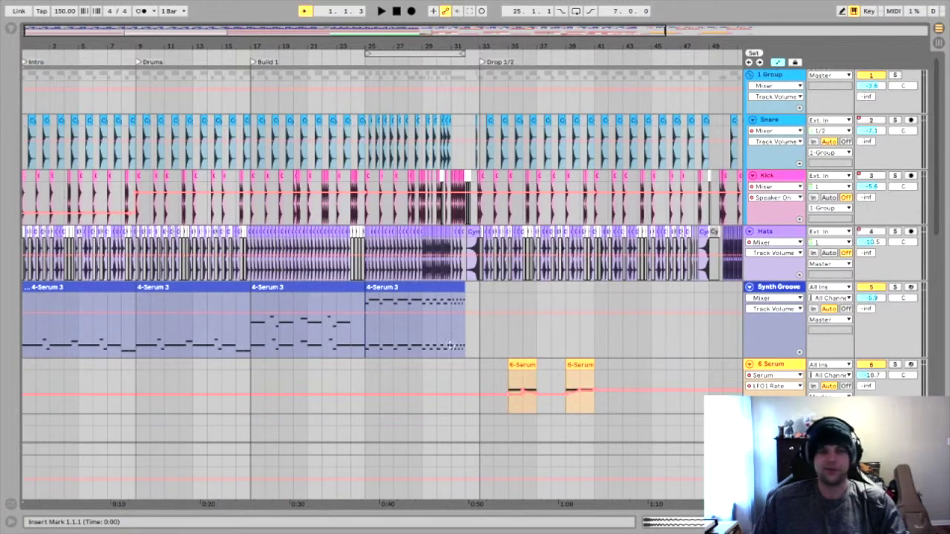
scroll(442, 379, "down", 2)
scroll(442, 380, "down", 4)
scroll(442, 383, "up", 5)
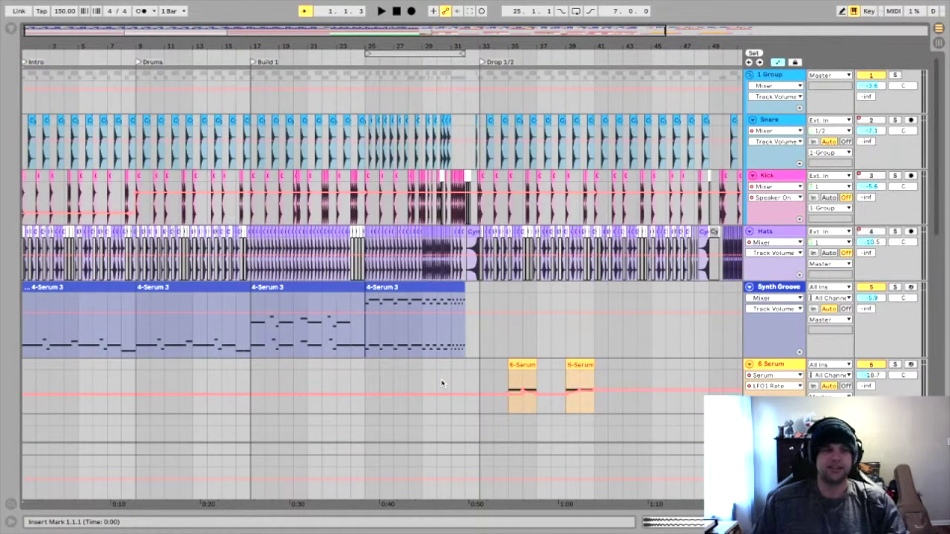
left_click_drag(35, 47, 41, 46)
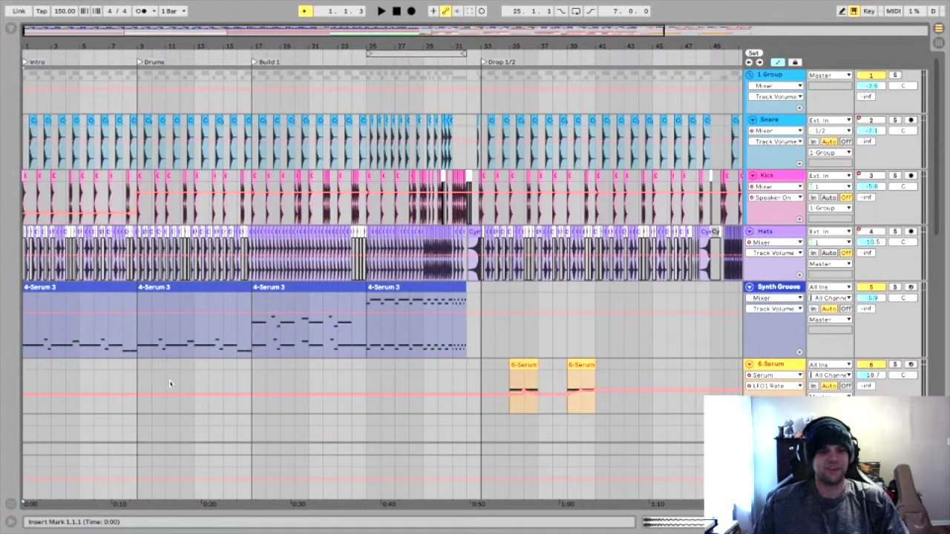
scroll(172, 384, "down", 4)
scroll(208, 420, "up", 4)
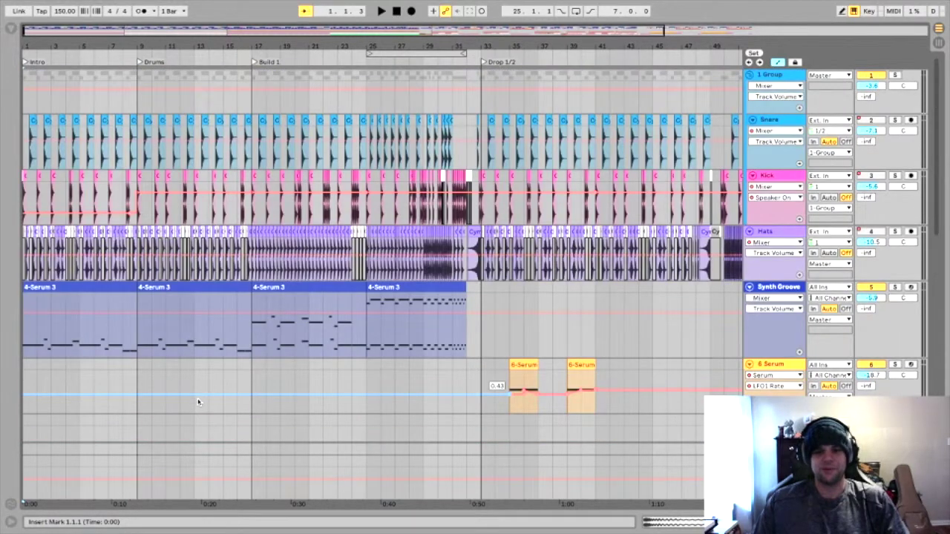
Solo the Snare, Kick and Hats tracks together and play the Intro section
left_click(51, 42)
left_click_drag(51, 46, 83, 78)
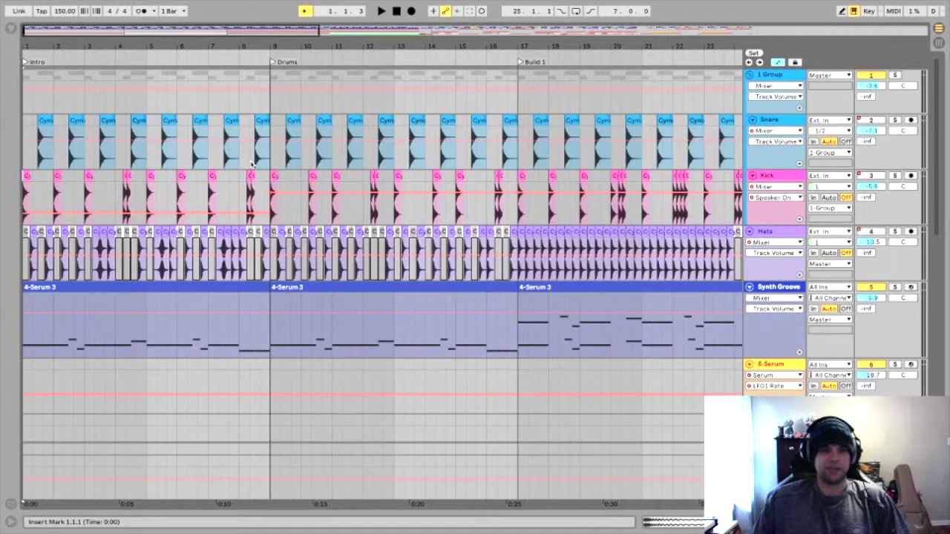
left_click_drag(50, 45, 51, 55)
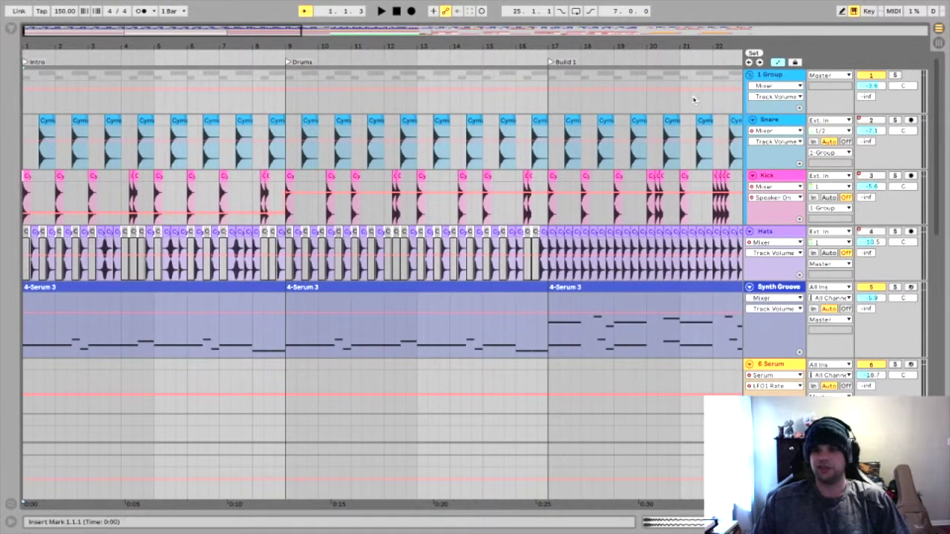
left_click(896, 121)
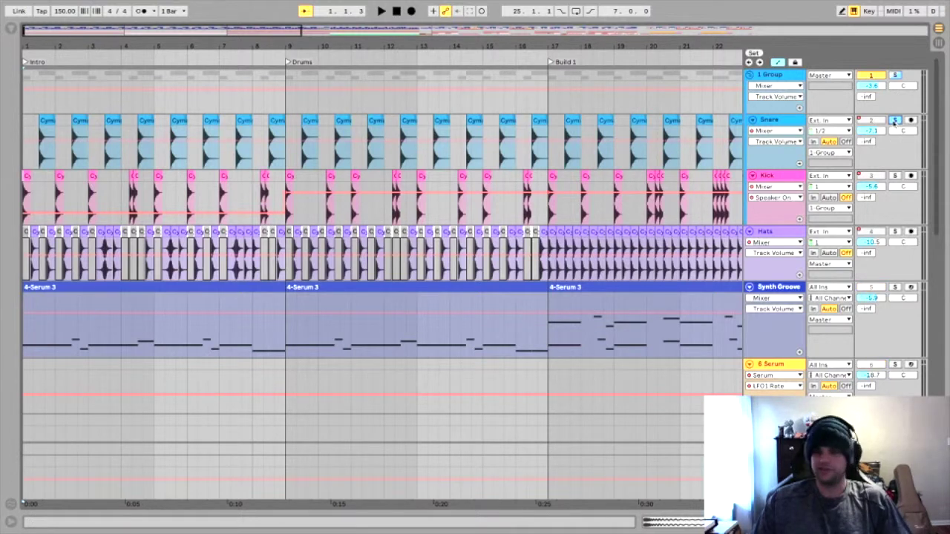
left_click(895, 177)
left_click(895, 233)
key("space")
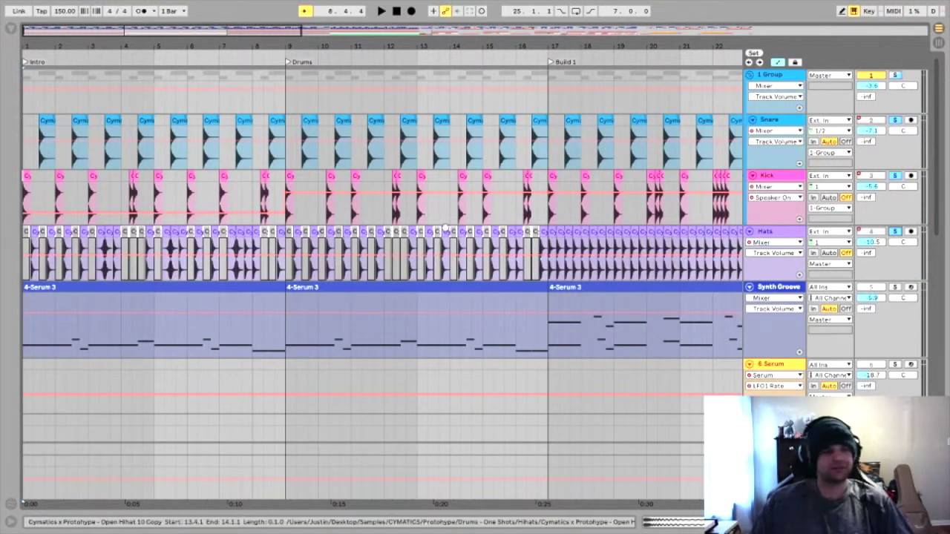
Show the Synth Groove track's device chain and examine its effects from Serum through the EQs, Compressor and Rectifier
scroll(164, 338, "down", 3)
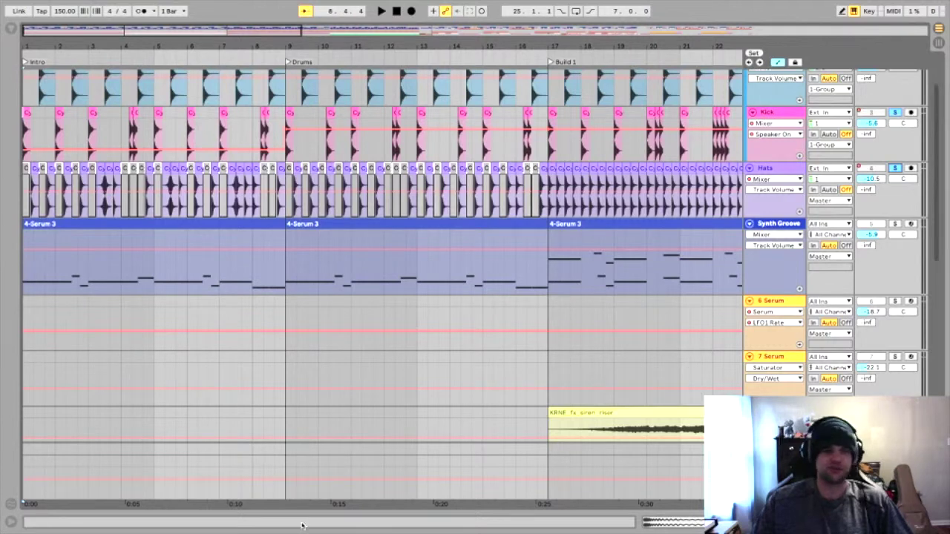
scroll(467, 386, "down", 15)
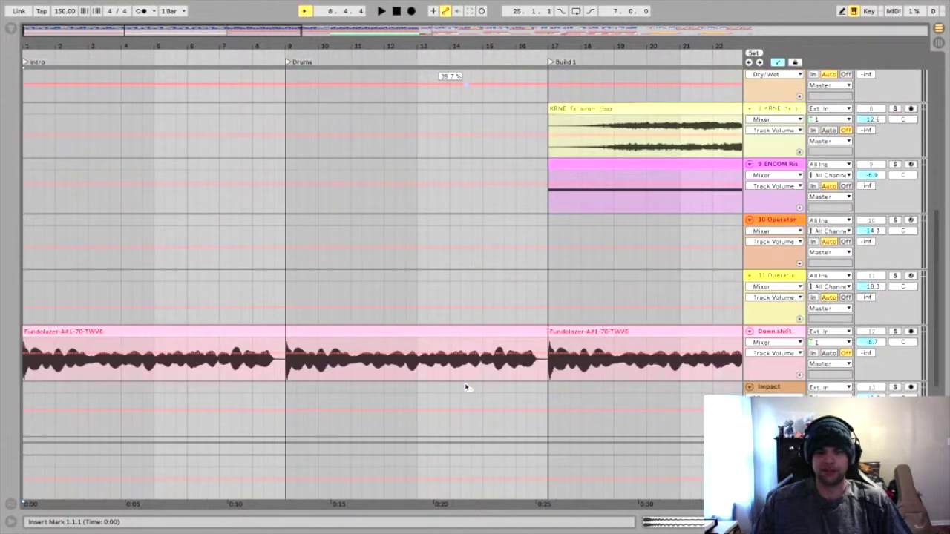
scroll(466, 387, "up", 15)
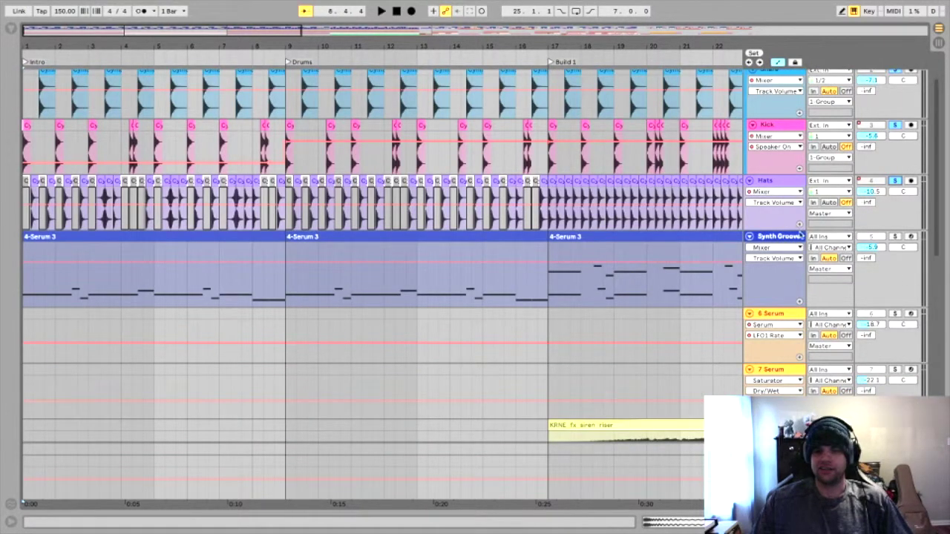
double_click(778, 236)
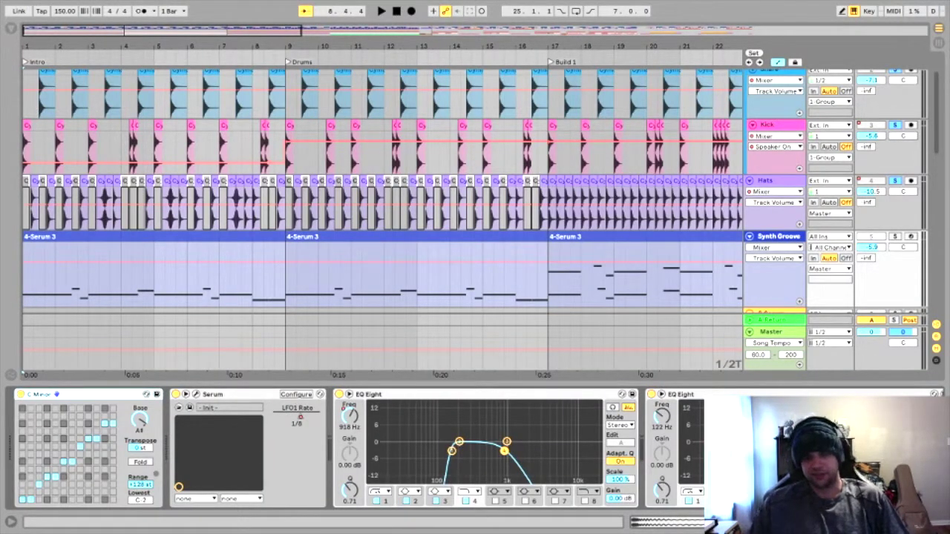
scroll(357, 448, "right", 3)
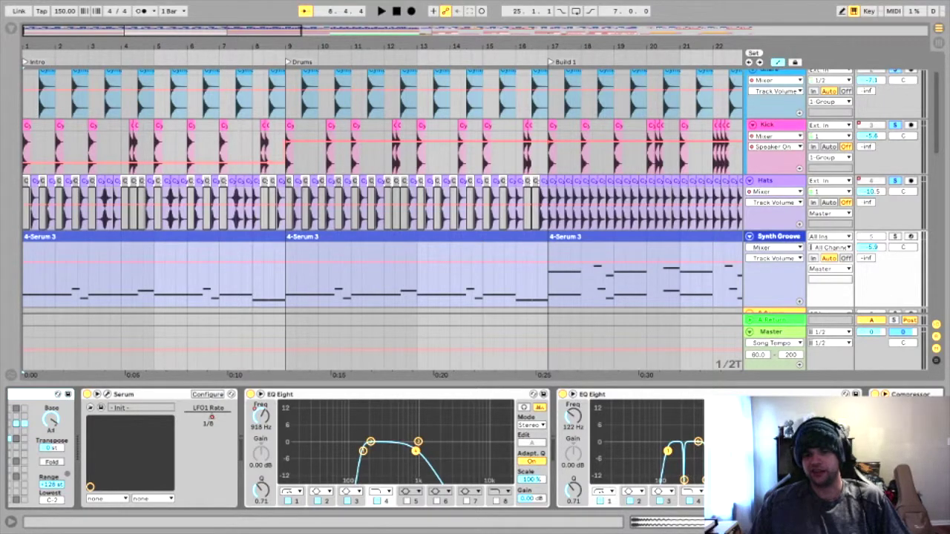
scroll(357, 448, "right", 3)
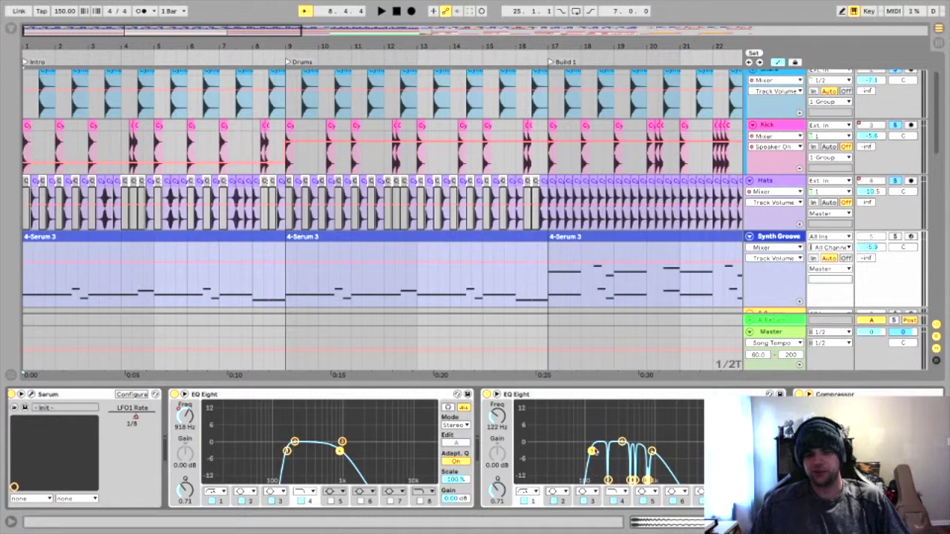
scroll(631, 451, "right", 3)
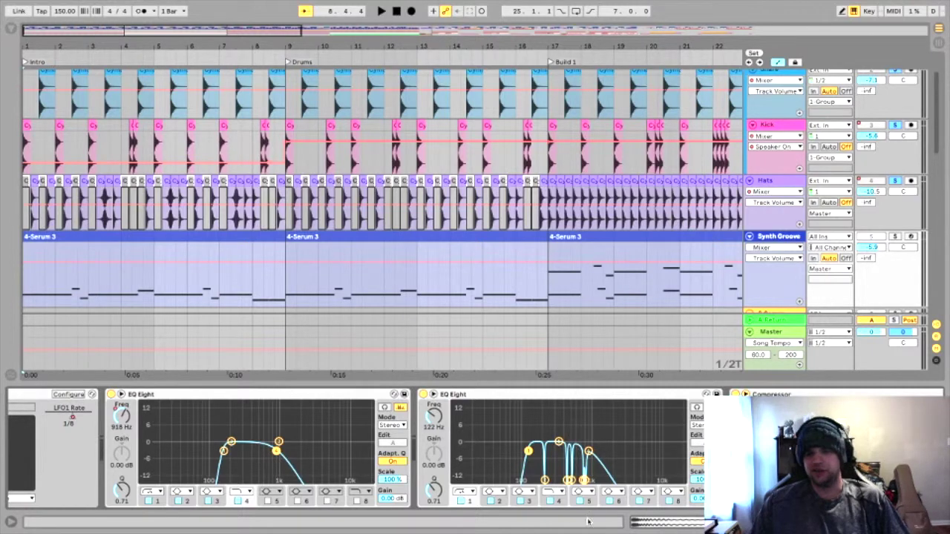
scroll(364, 449, "right", 15)
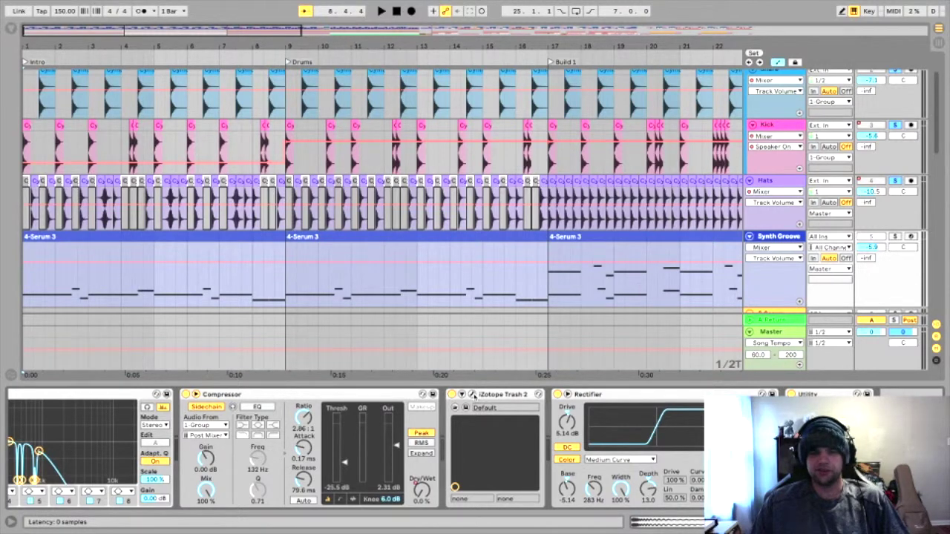
Inspect the filter curve in the iZotope Trash 2 plug-in, dismissing its preset manager, and close the plug-in window
left_click(472, 394)
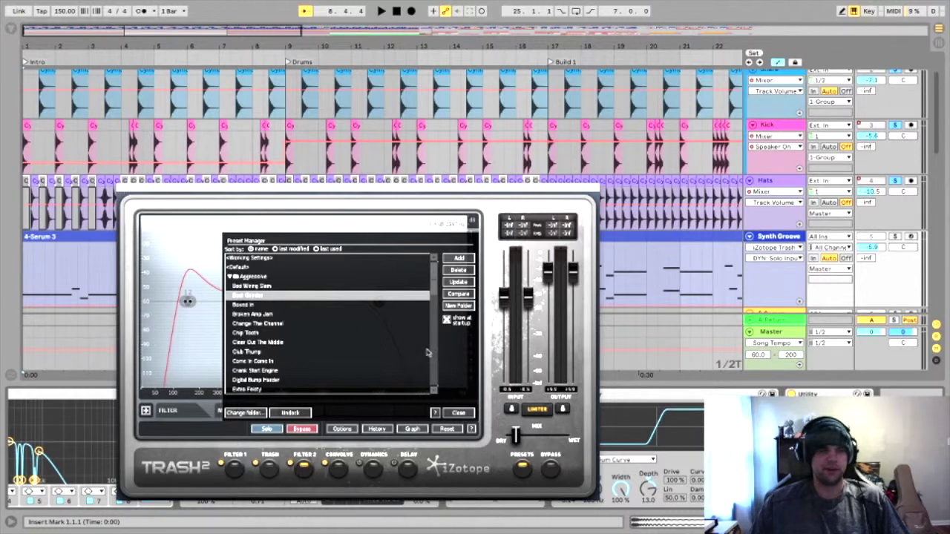
left_click(460, 414)
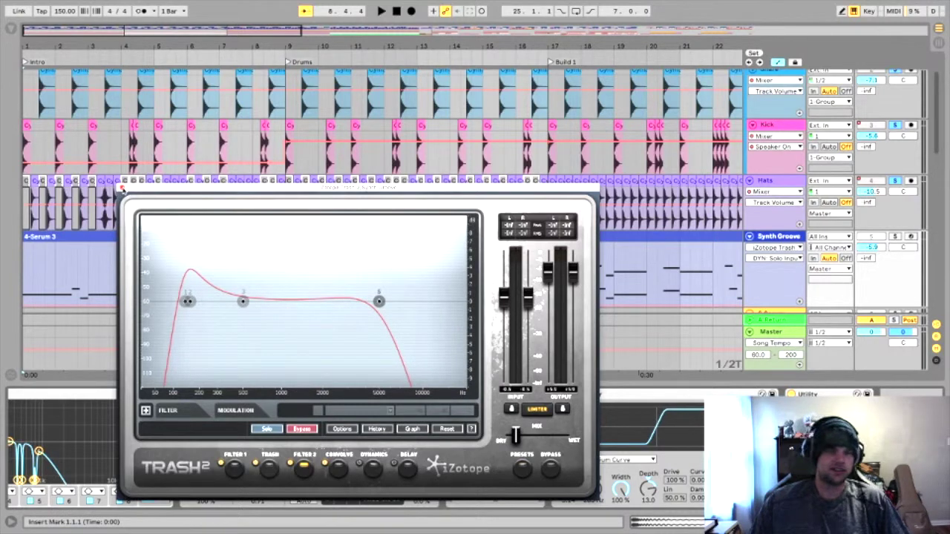
left_click(122, 190)
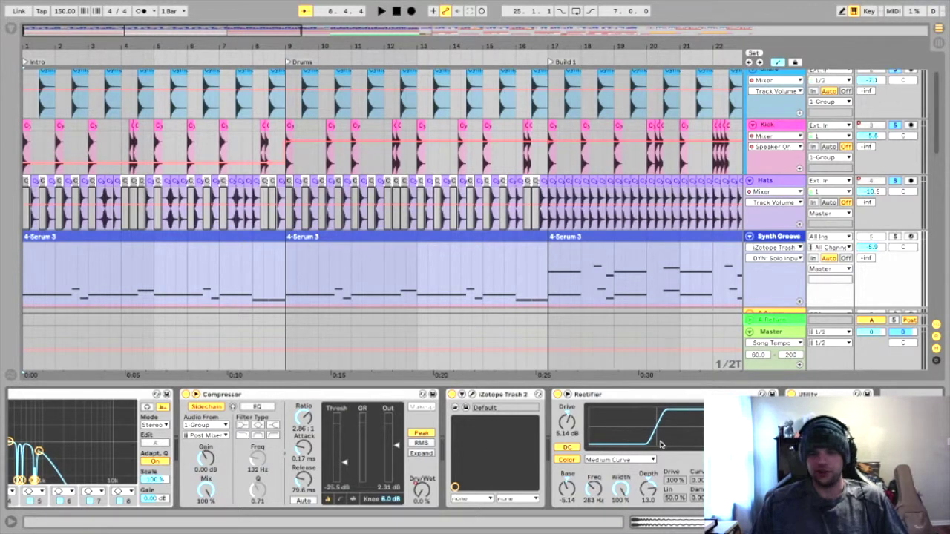
Solo the Synth Groove track alone and play its first 4-Serum 3 clip from the Intro
scroll(680, 451, "left", 10)
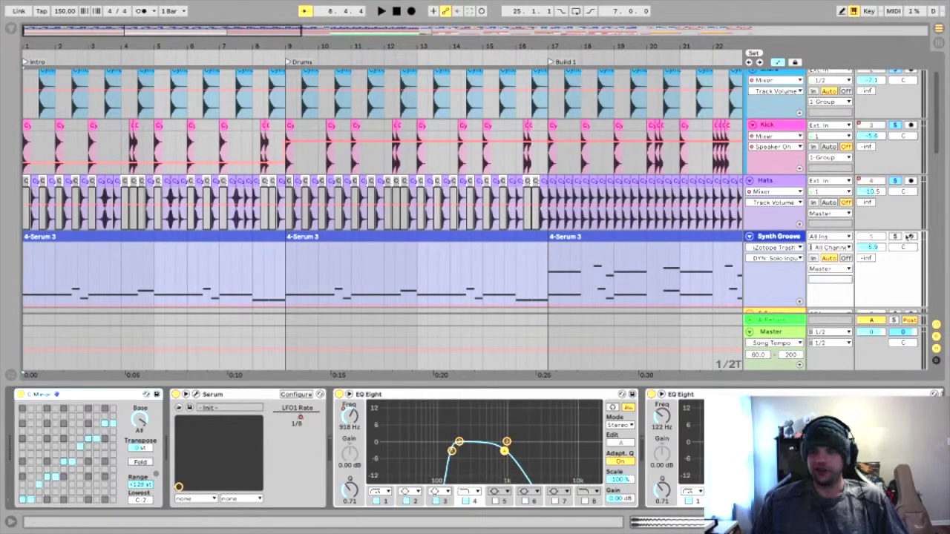
left_click(896, 237)
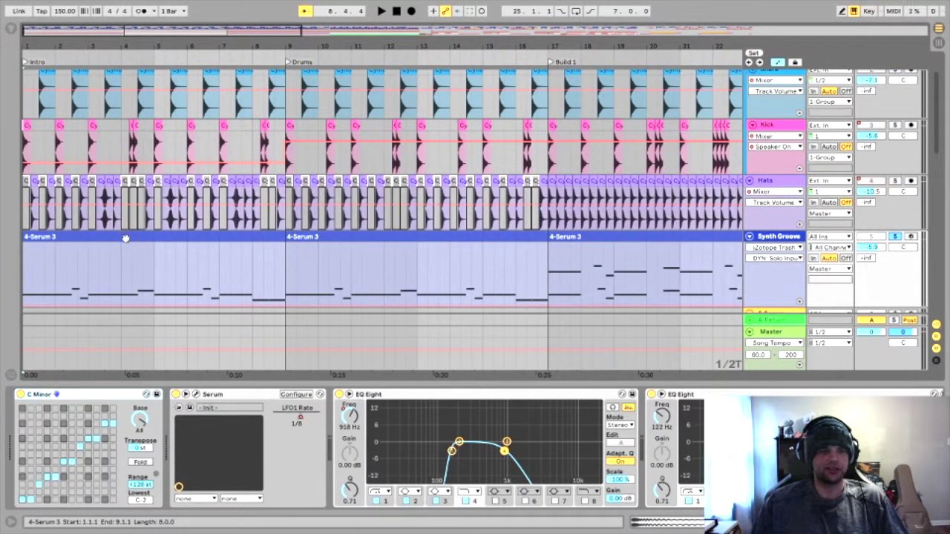
left_click(127, 238)
key("space")
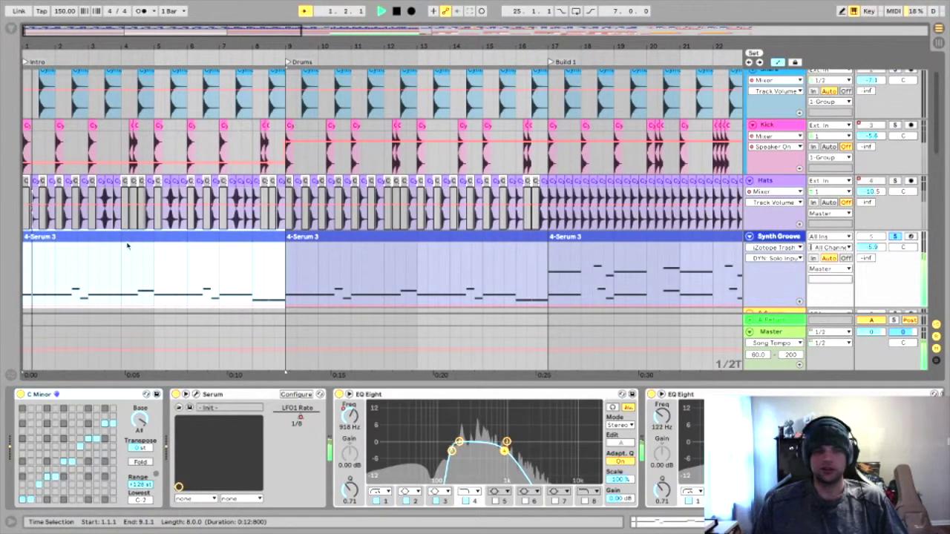
Open the Synth Groove's Serum instrument and raise the falling part of the LFO 1 curve during playback
left_click(196, 394)
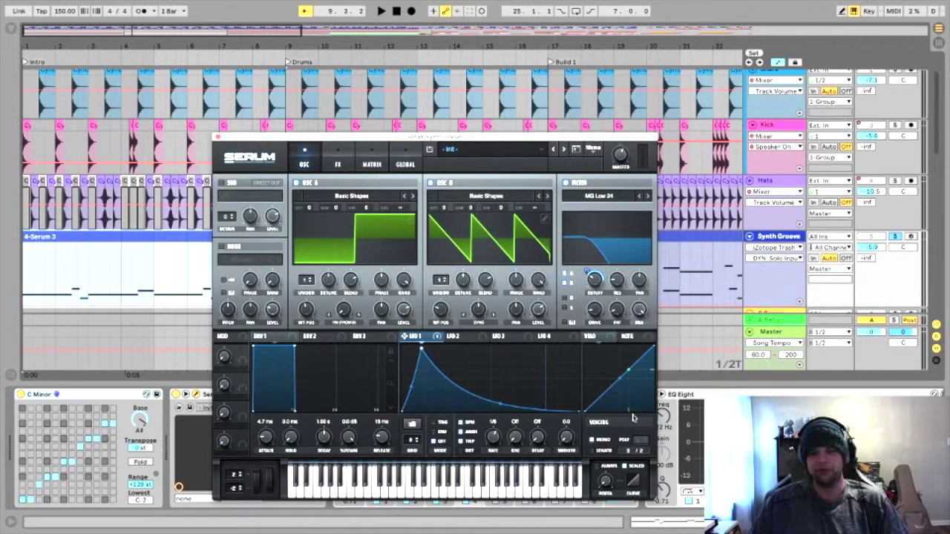
key("space")
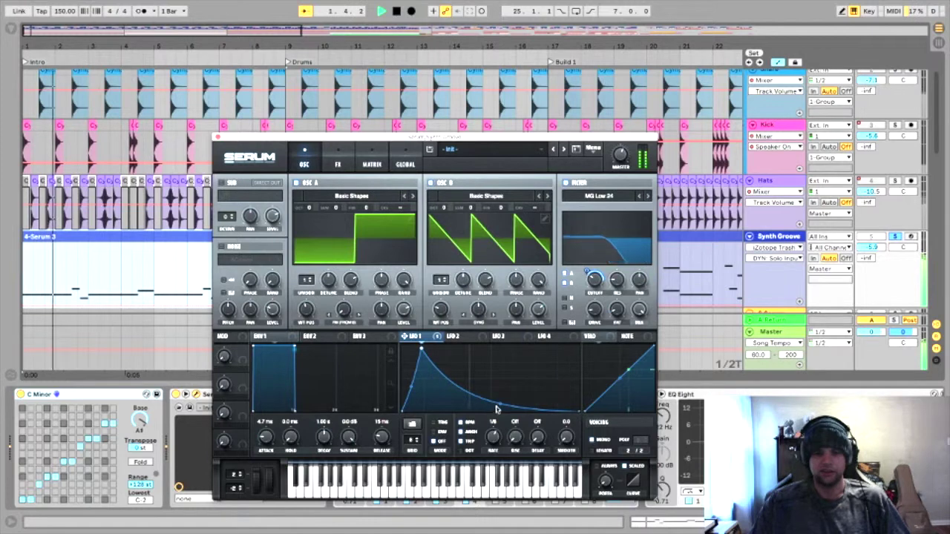
mouse_move(501, 413)
left_mouse_down()
mouse_move(509, 366)
mouse_move(497, 408)
mouse_move(498, 398)
left_mouse_up()
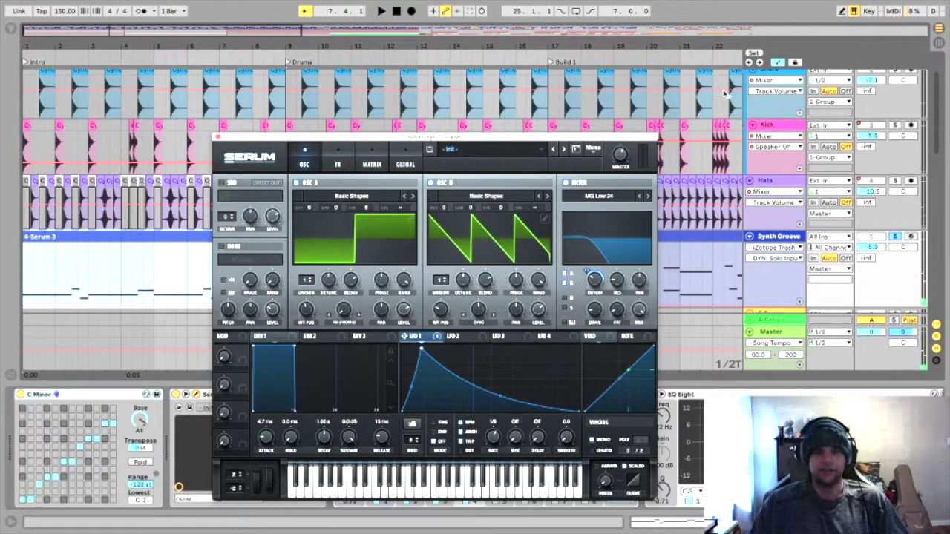
Move the Serum window clear of the EQ Eight display and replay the soloed Synth Groove clip to check the sound
left_click_drag(475, 135, 310, 55)
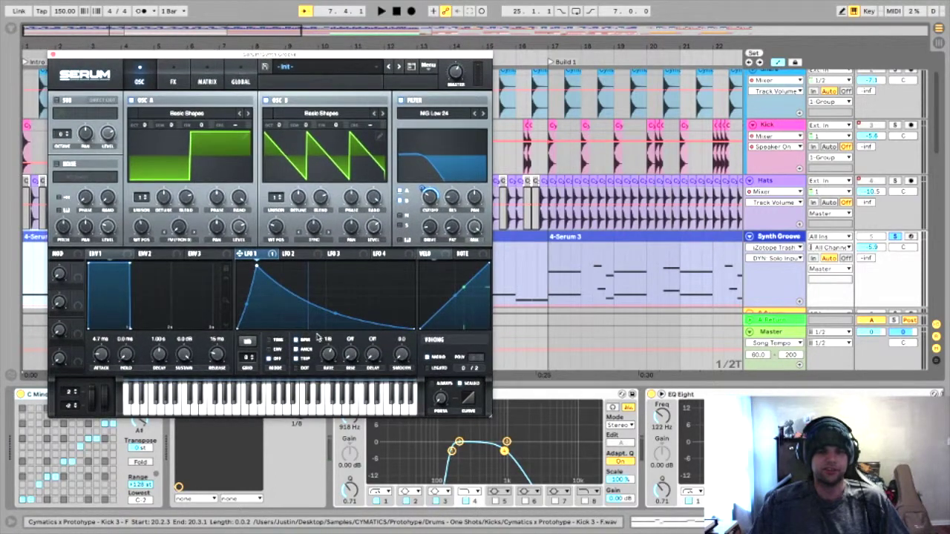
key("space")
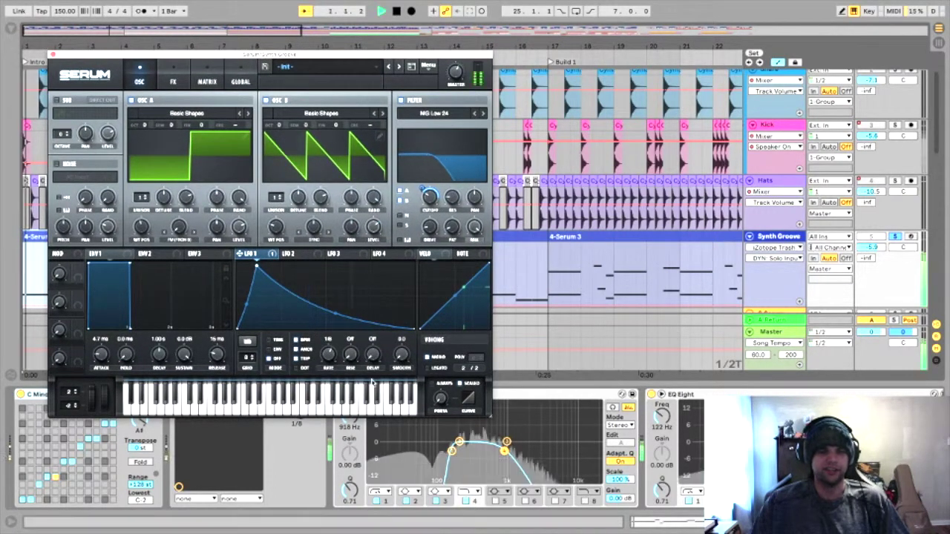
key("space")
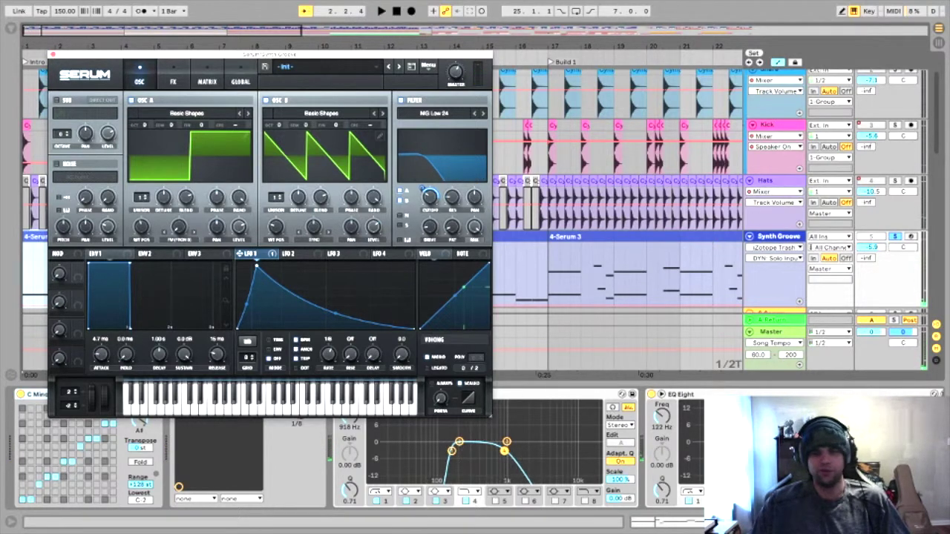
key("space")
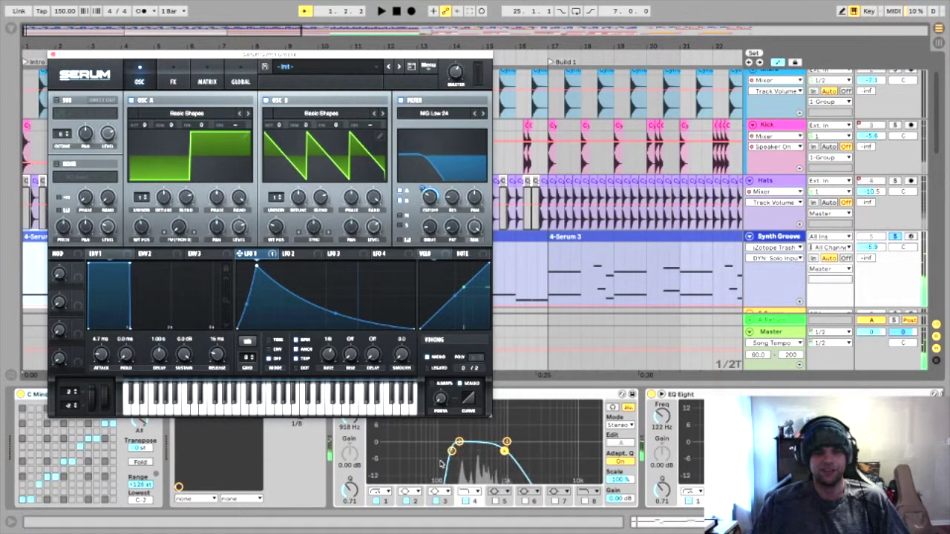
Display the Synth Groove's Serum LFO 1 Rate automation with the Serum window moved aside, and re-enable that automation
key("space")
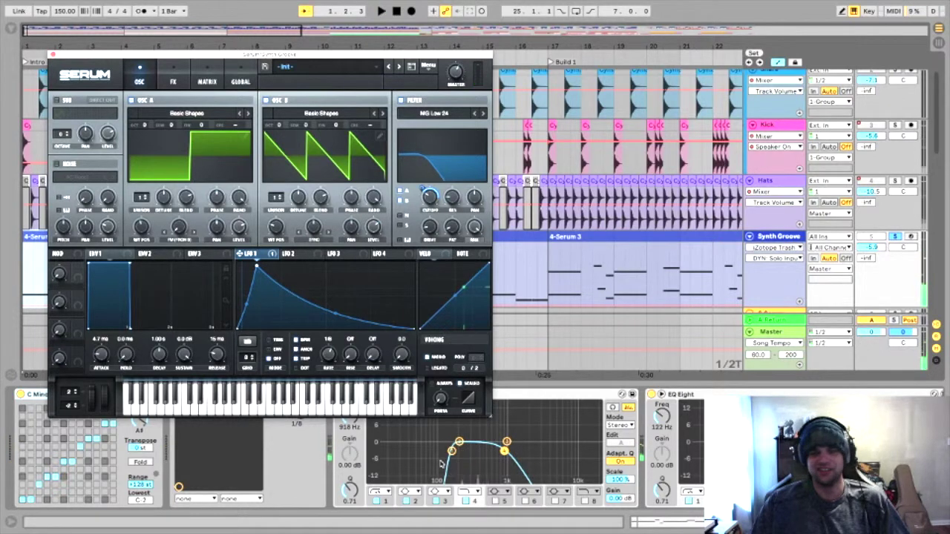
key("space")
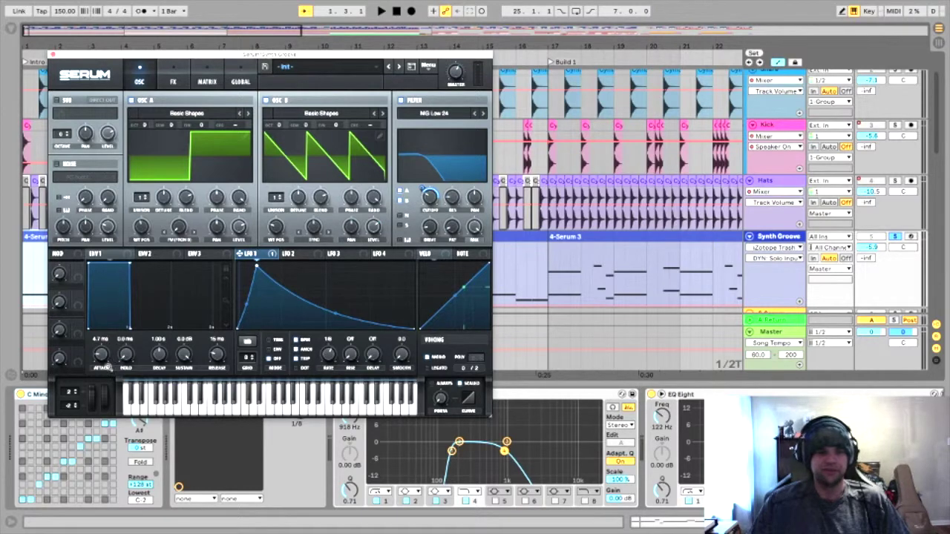
left_click(327, 354)
left_click_drag(365, 58, 769, 332)
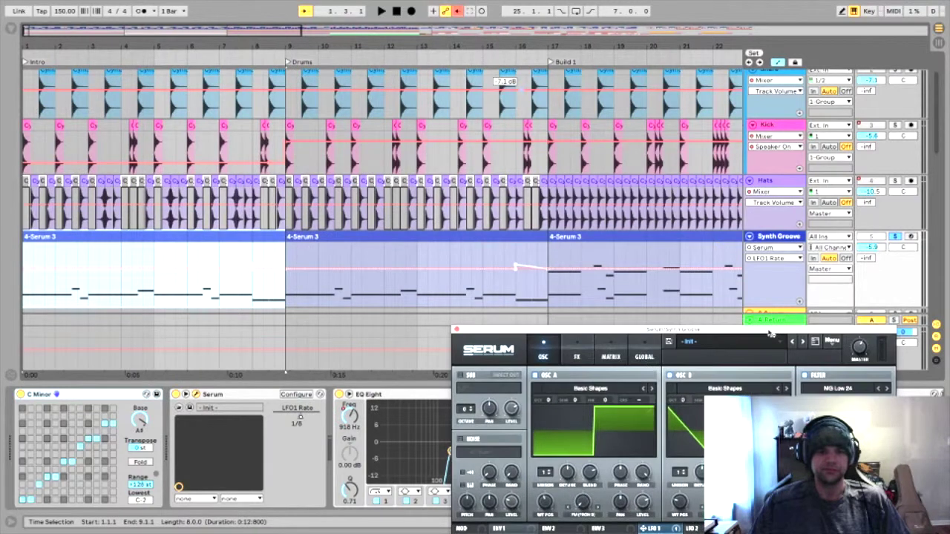
right_click(299, 421)
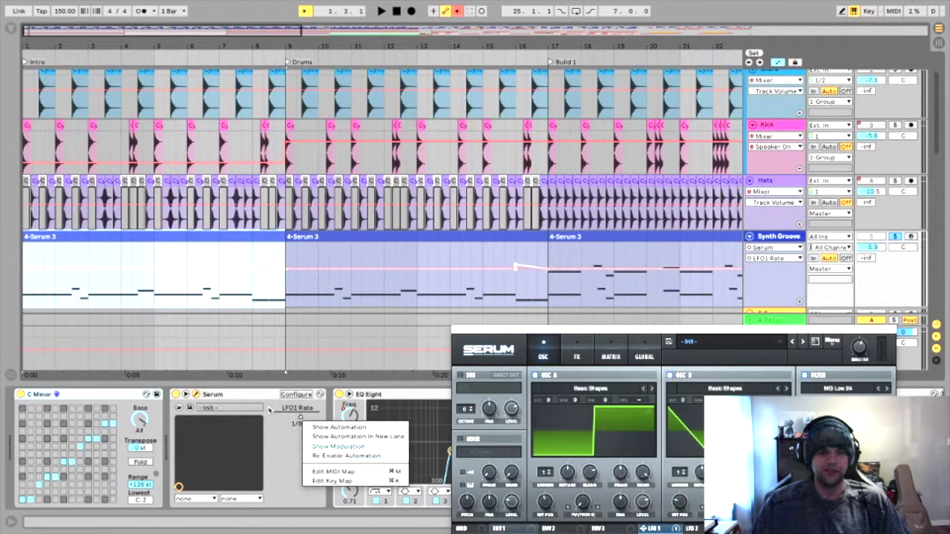
left_click(317, 456)
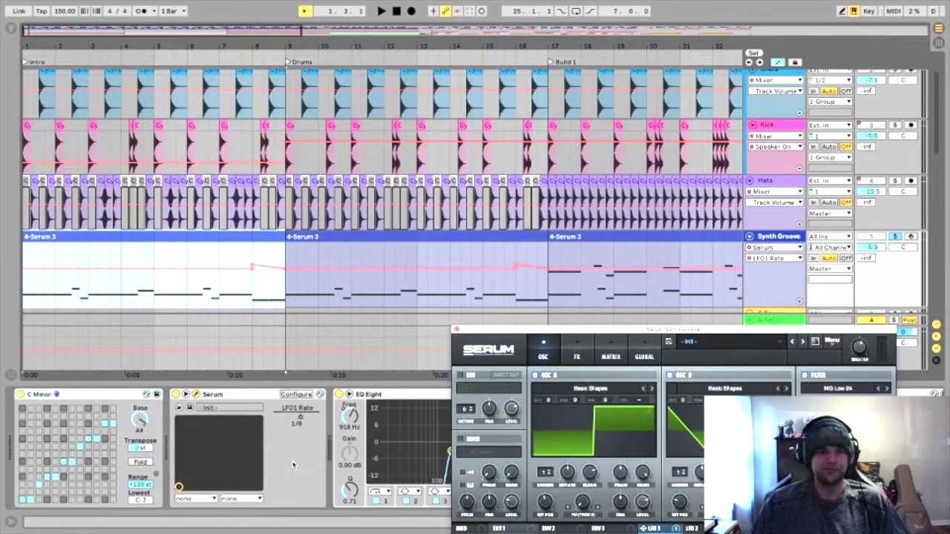
Play the soloed Synth Groove clip through the Intro to examine its LFO 1 Rate automation alongside Serum's LFO settings
key("space")
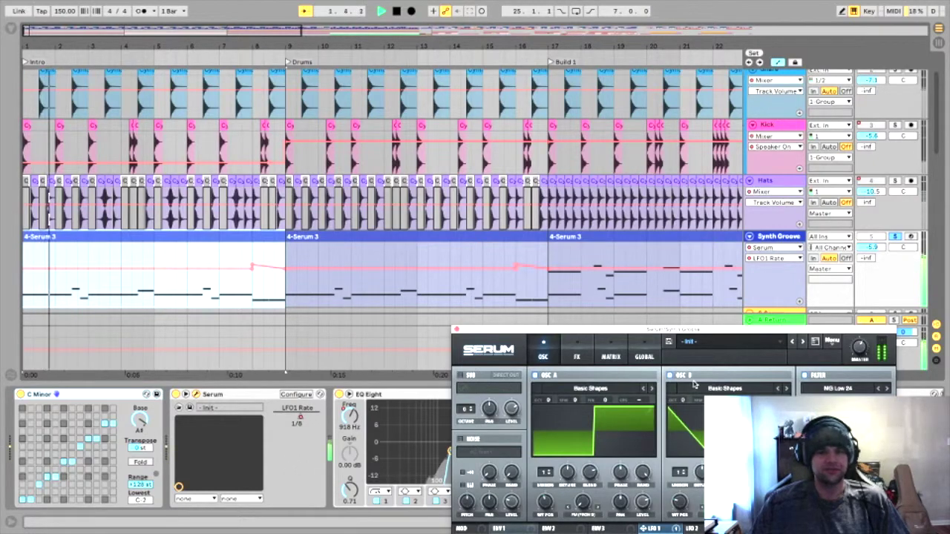
left_click_drag(694, 324, 631, 125)
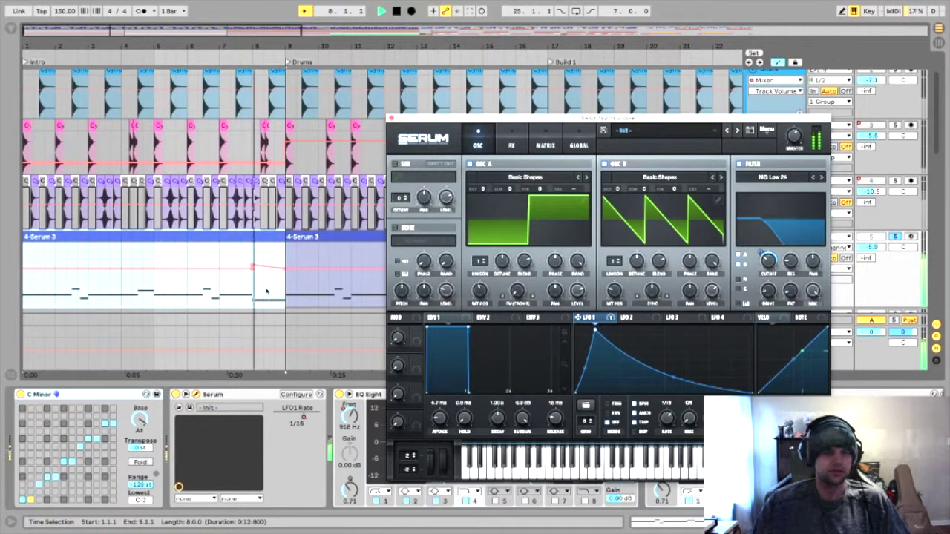
key("space")
left_click_drag(646, 121, 555, 305)
mouse_move(256, 269)
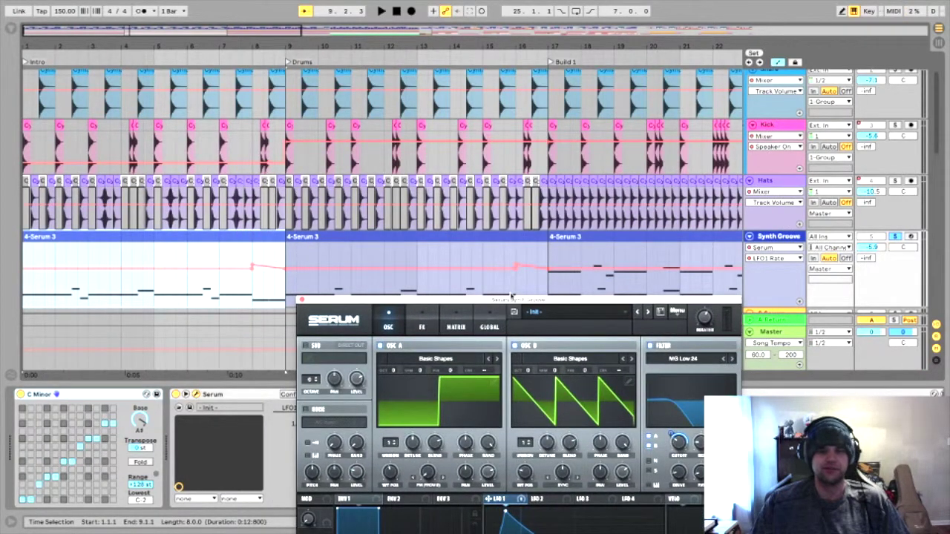
left_click_drag(513, 303, 279, 114)
left_click_drag(256, 127, 236, 117)
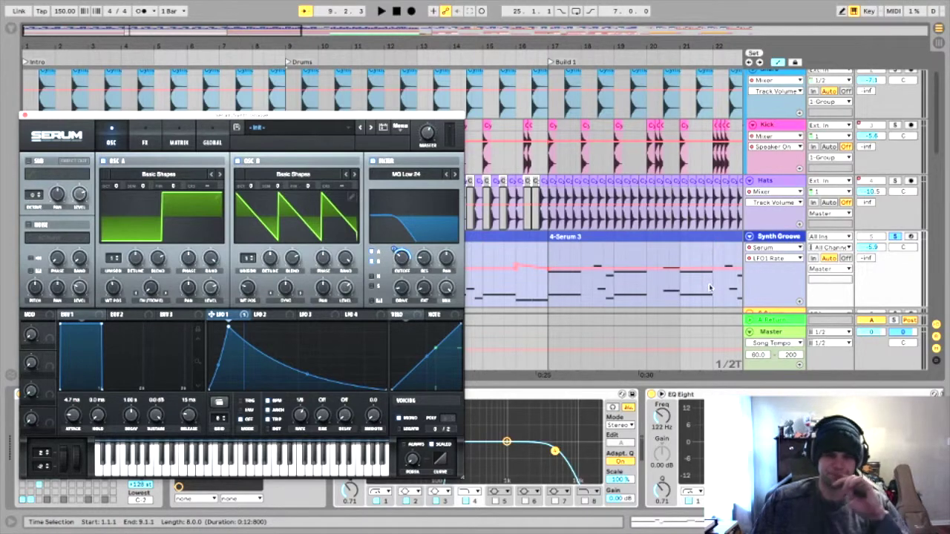
Turn off the Synth Groove solo and play the full mix from Drums into Build 1, hiding the device view
left_click_drag(357, 118, 363, 107)
left_click(896, 236)
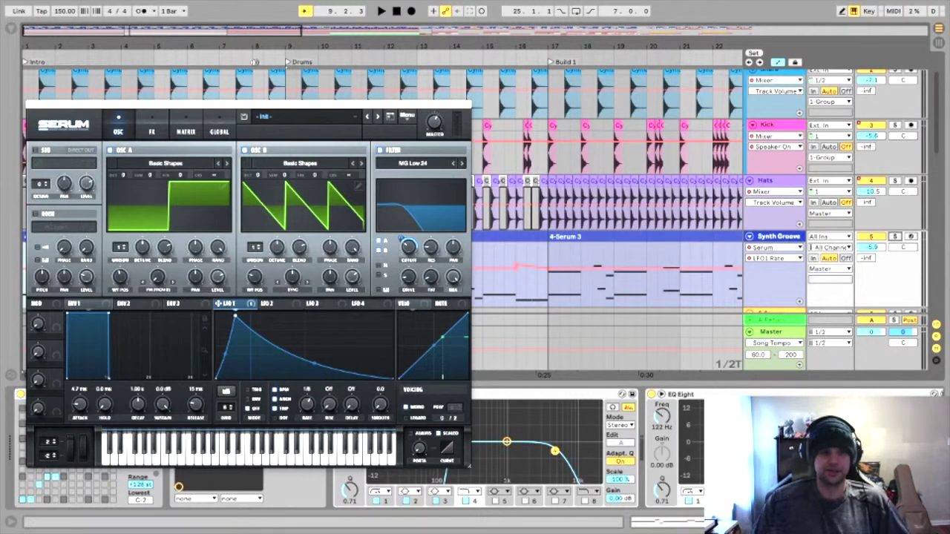
key("space")
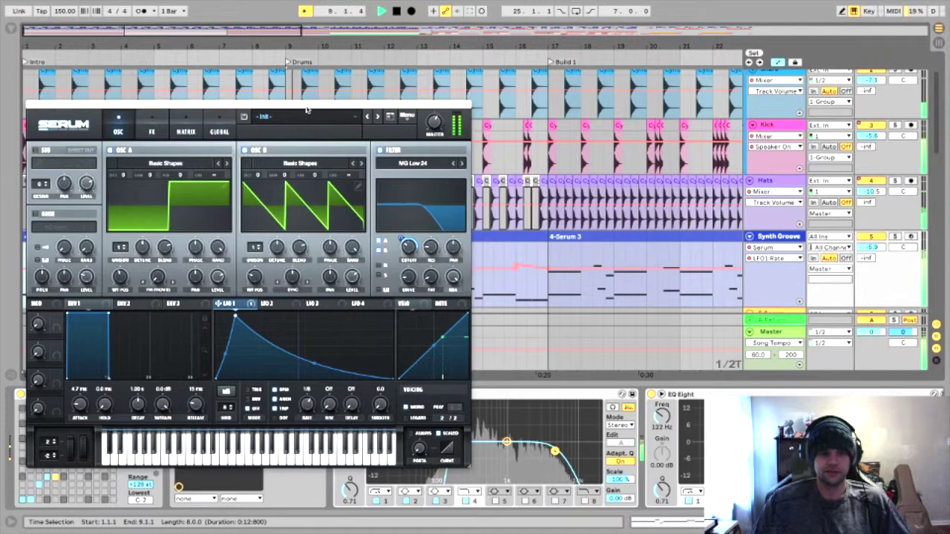
left_click_drag(306, 110, 233, 184)
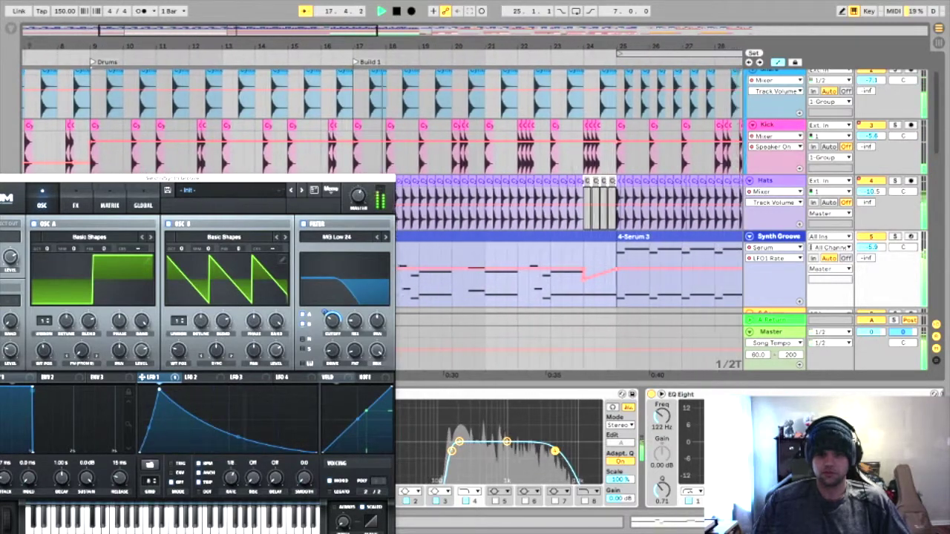
left_click(938, 522)
key("space")
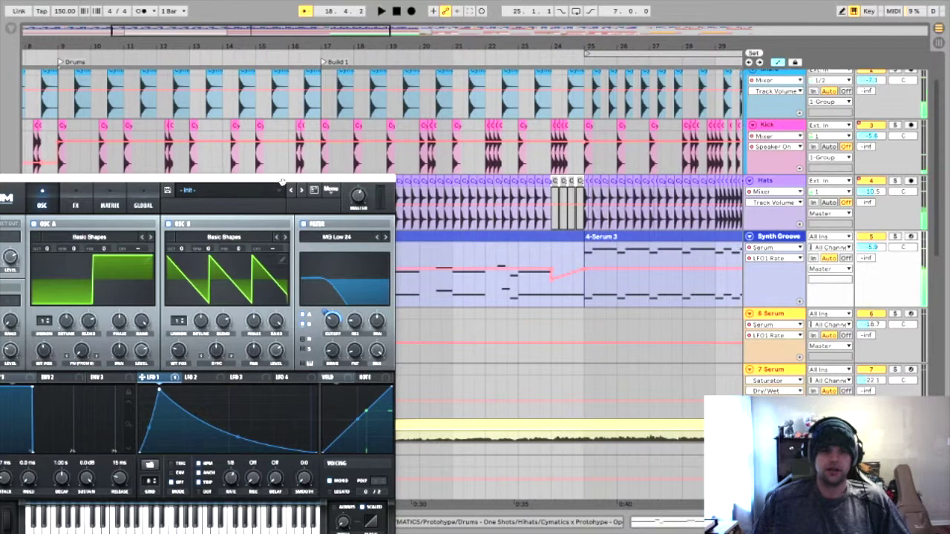
Open the notes of the Synth Groove's Build 1 clip, closing Serum and enlarging the note editor
left_click_drag(282, 179, 535, 362)
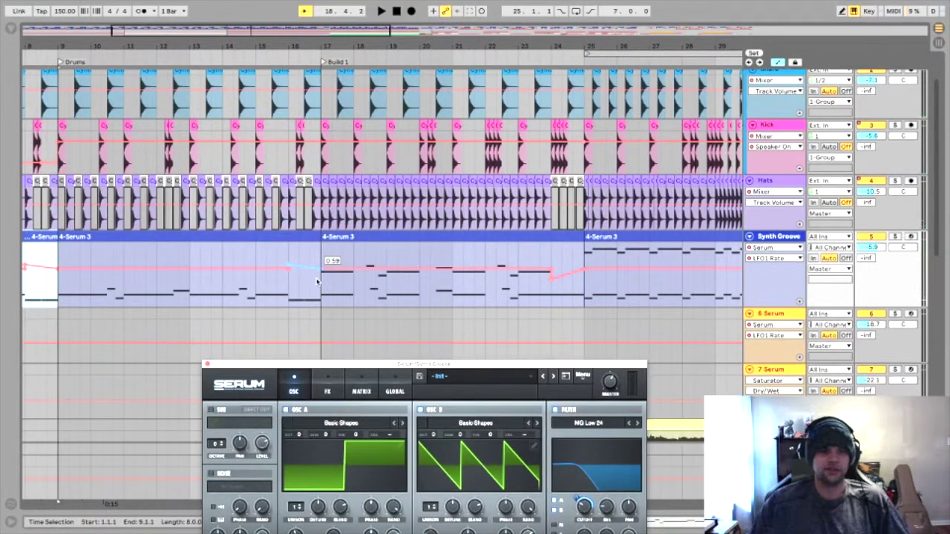
left_click_drag(349, 46, 349, 30)
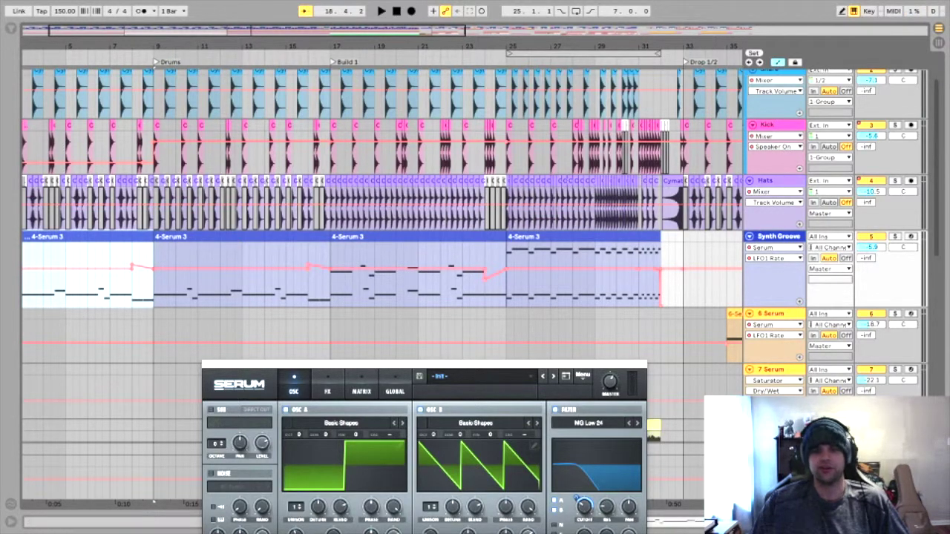
mouse_move(446, 533)
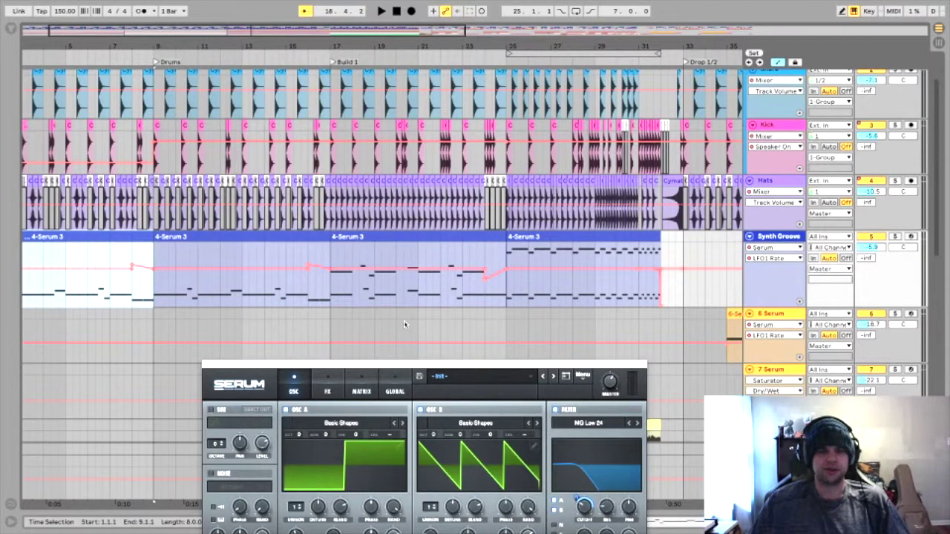
left_click_drag(355, 46, 355, 122)
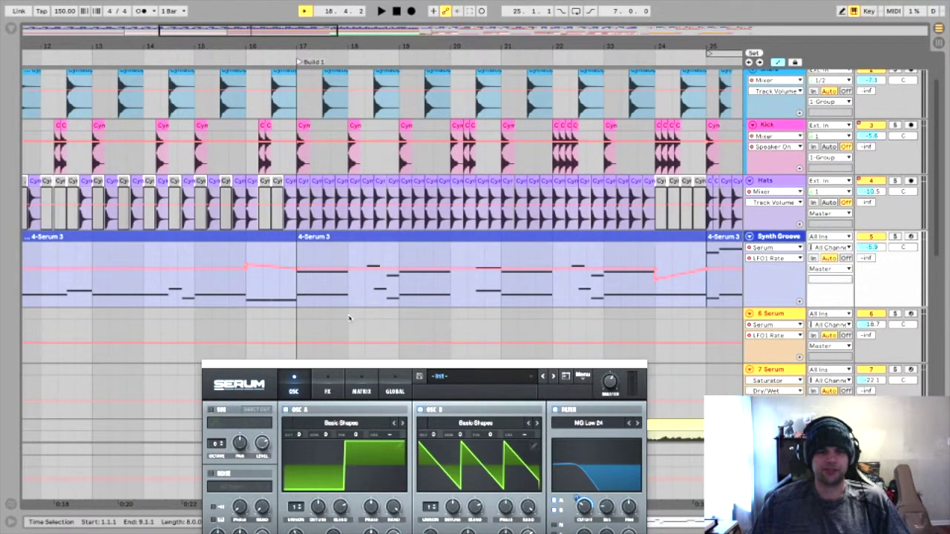
double_click(361, 236)
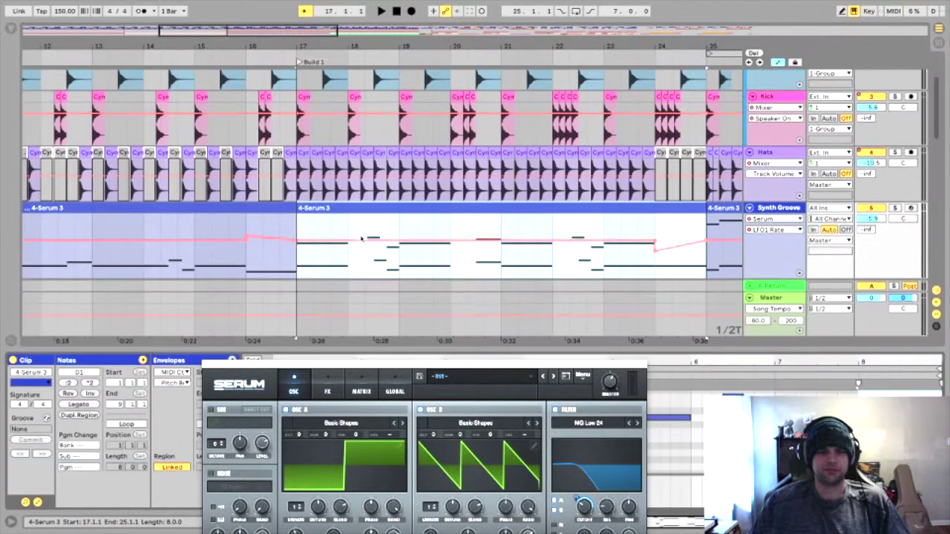
left_click(207, 364)
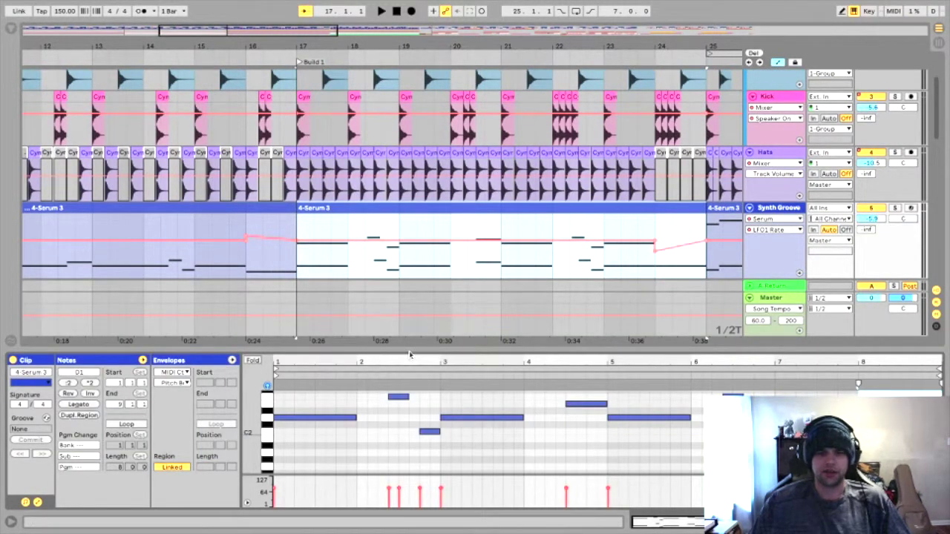
left_click_drag(409, 346, 442, 248)
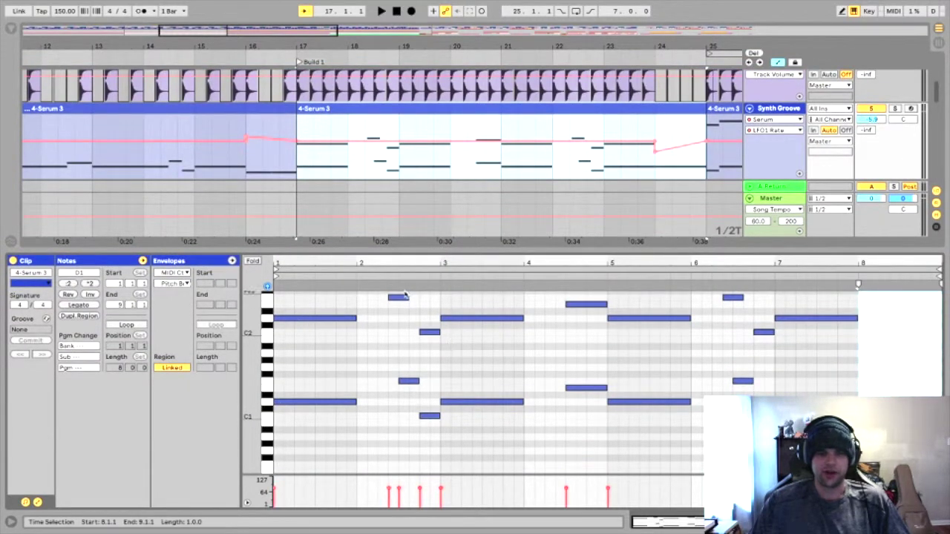
Solo the Synth Groove and play its Build 1 clip, replaying the LFO 1 Rate automation change around bar 24
left_click(896, 108)
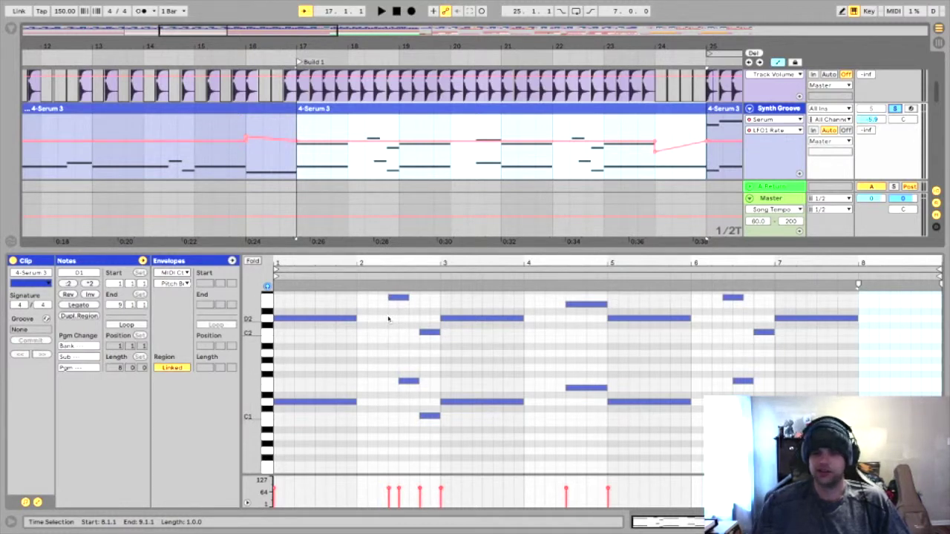
key("space")
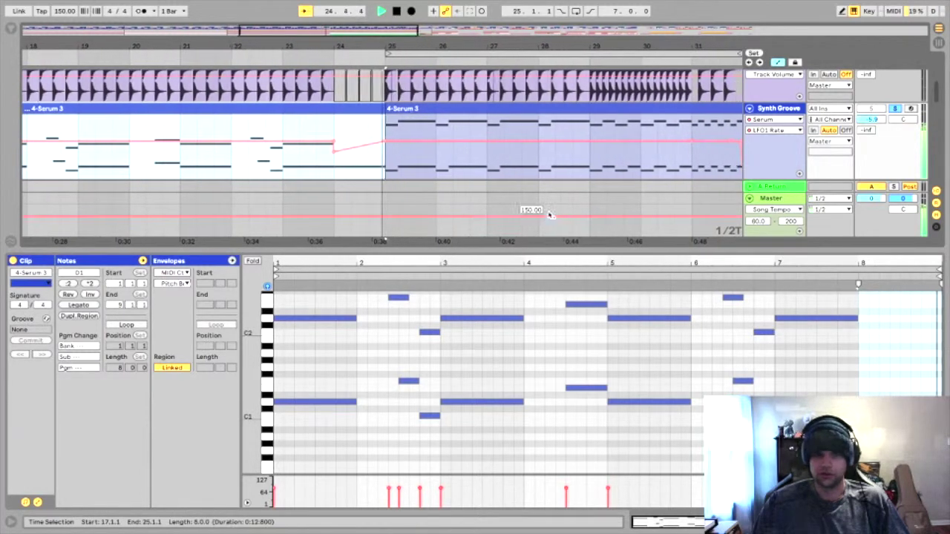
key("space")
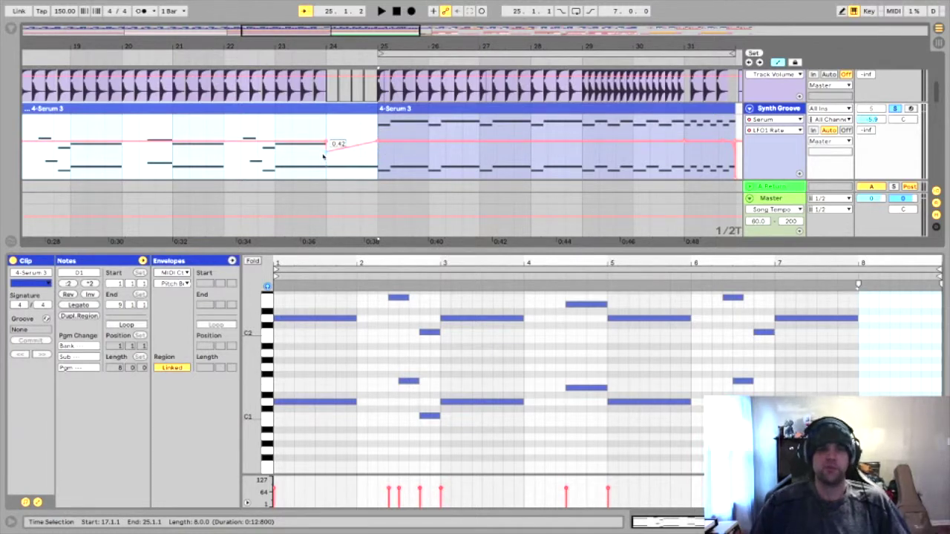
left_click(317, 63)
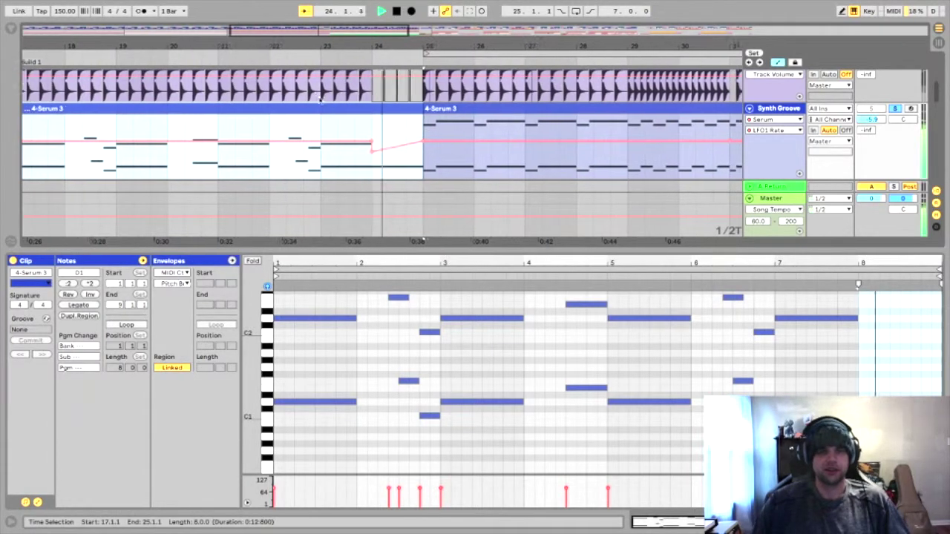
key("space")
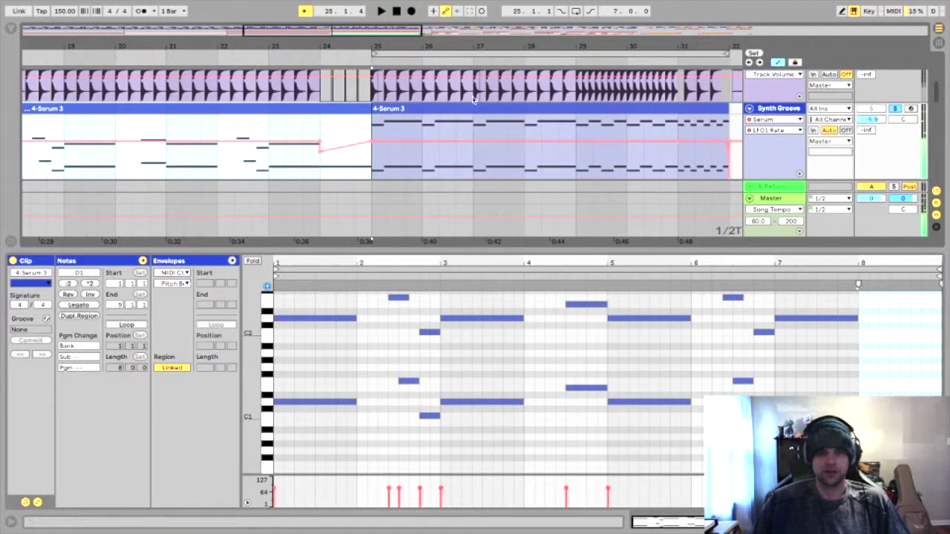
Find the Fundolazer clips on the Down shift track and compare the sample settings of the Intro and Build 1 clips
left_click_drag(441, 42, 435, 13)
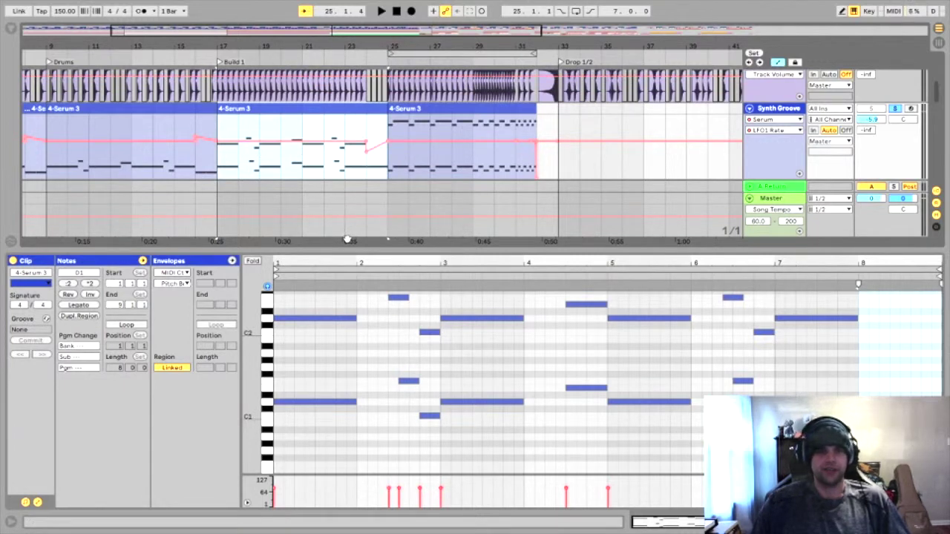
scroll(335, 211, "down", 2)
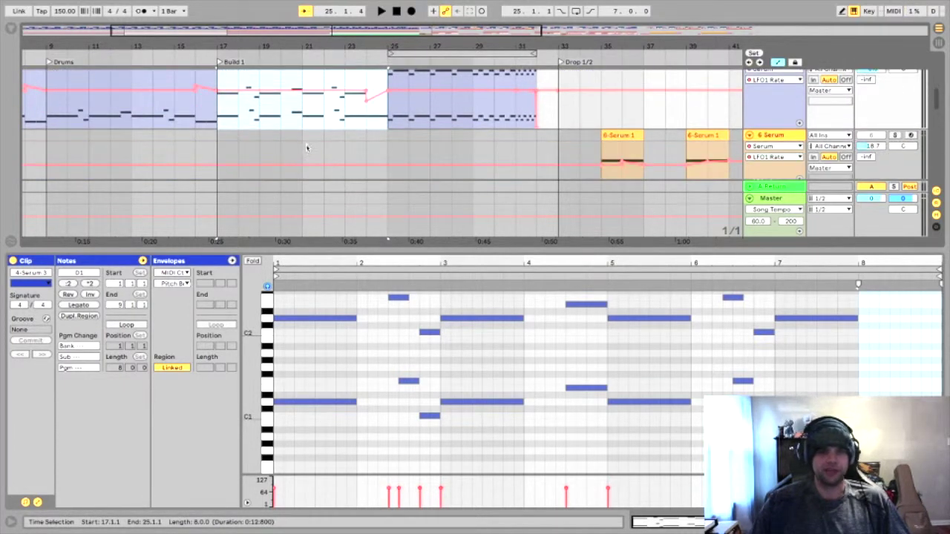
scroll(308, 152, "down", 1)
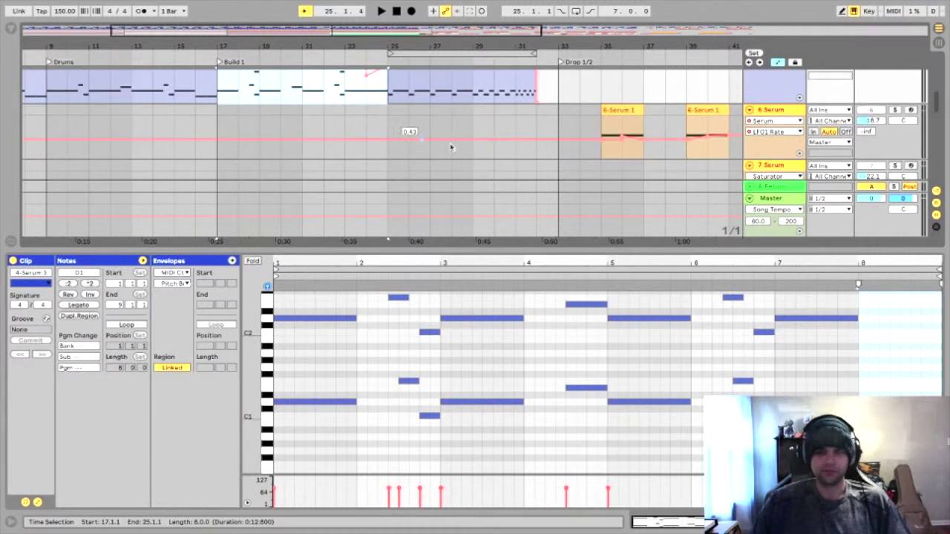
scroll(412, 128, "down", 3)
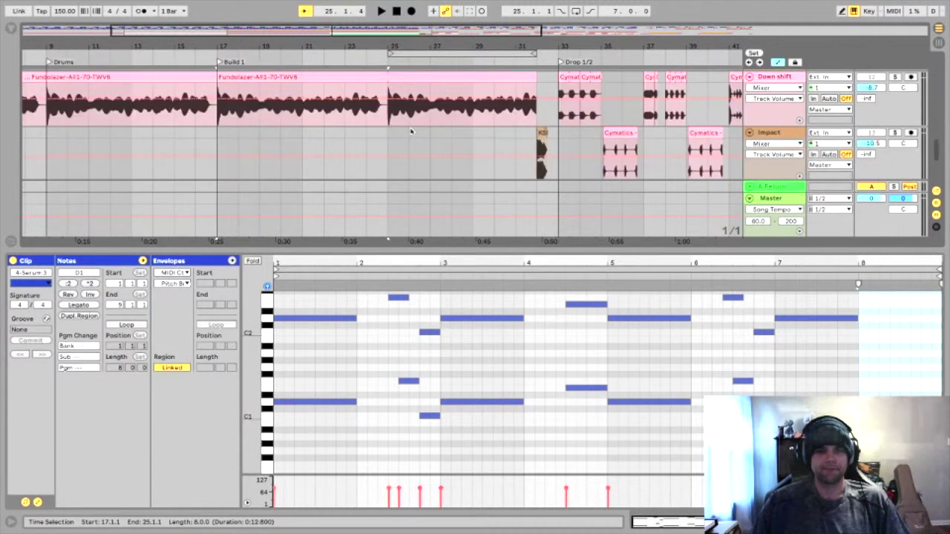
left_click_drag(325, 45, 336, 15)
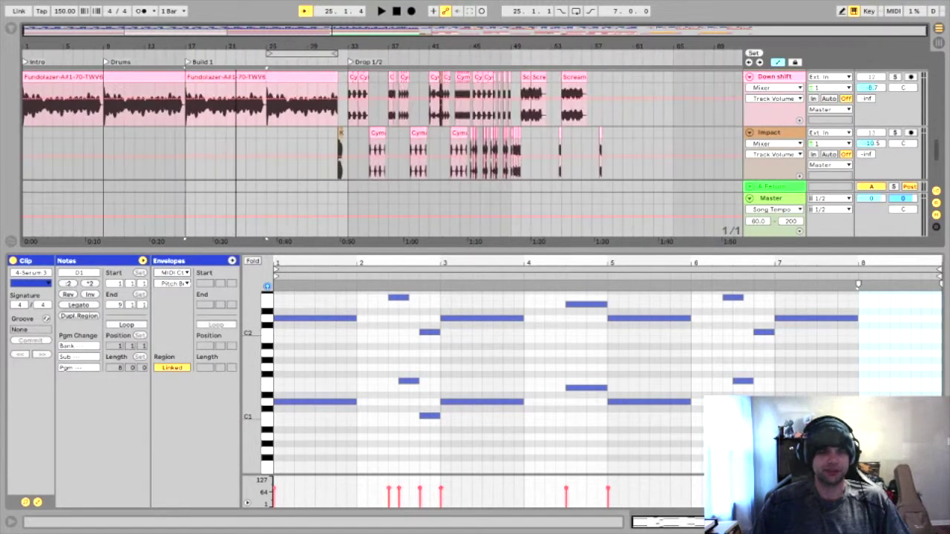
left_click(41, 80)
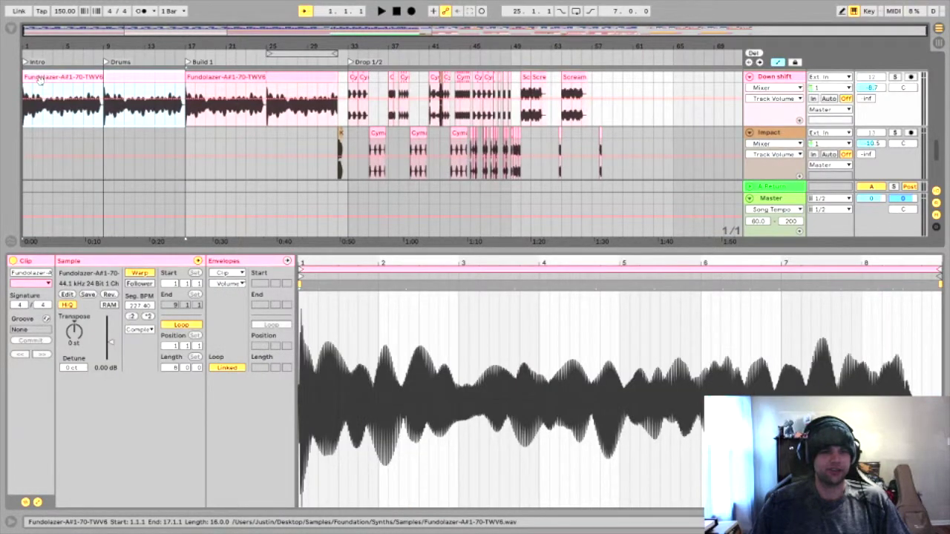
left_click(212, 79)
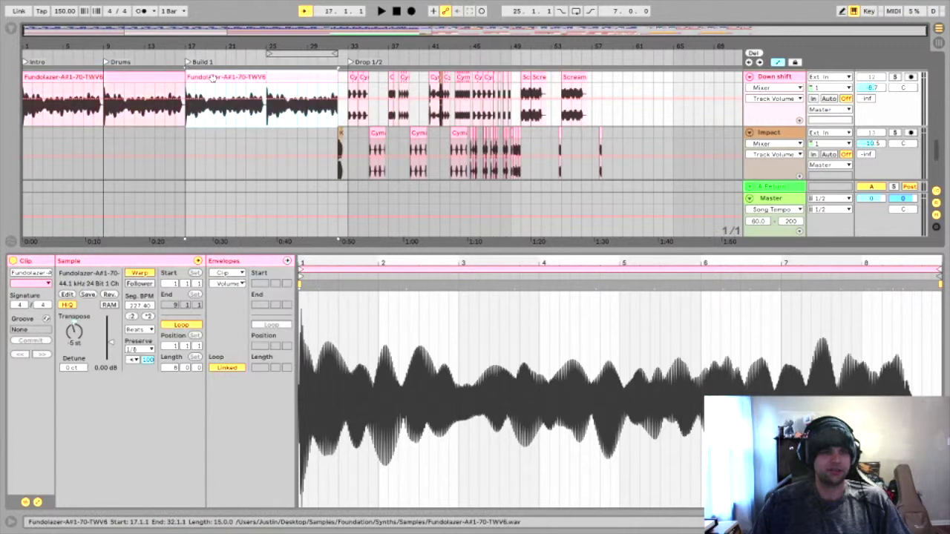
Select the Intro's Fundolazer clip, solo the Down shift track and play the clip
left_click(46, 78)
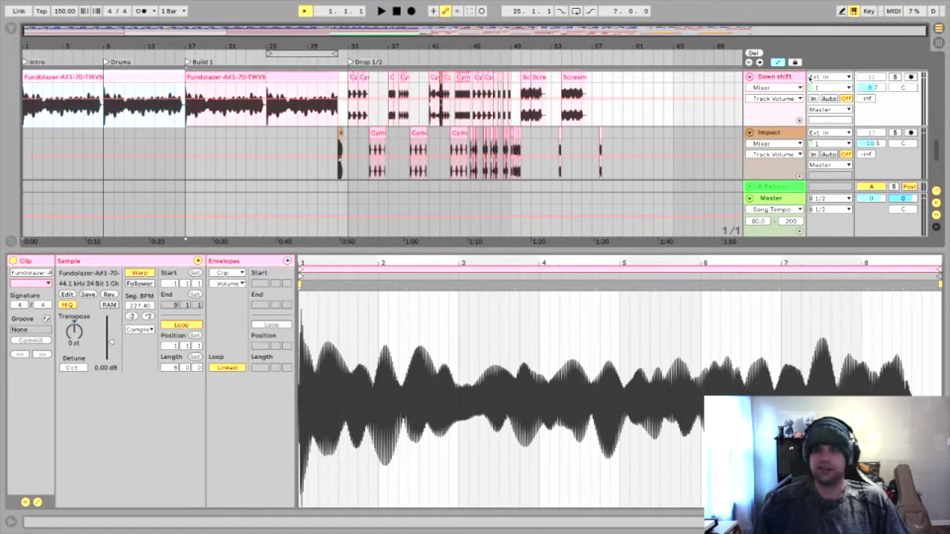
left_click(896, 78)
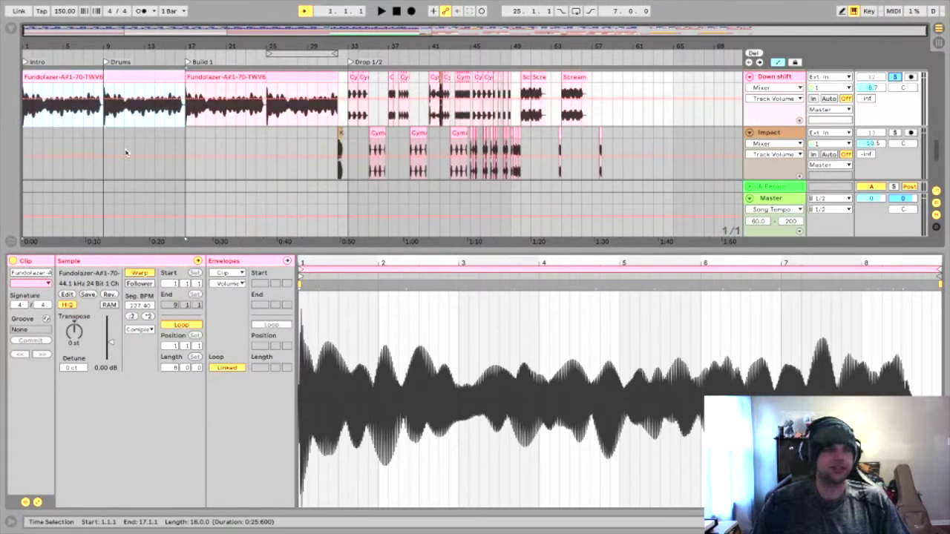
key("space")
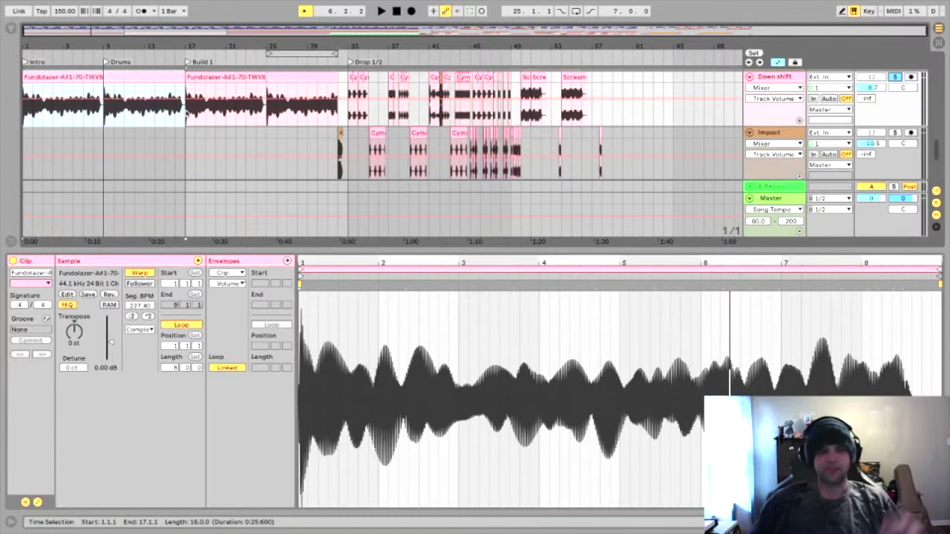
Select the Build 1 Fundolazer clip on the Down shift track and enlarge the arrangement area by shrinking the clip editor
left_click(223, 79)
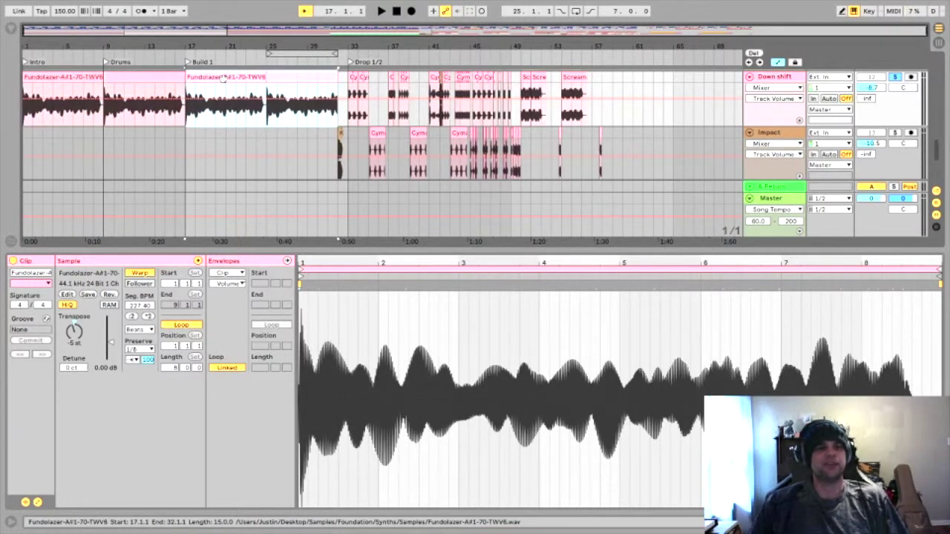
left_click_drag(184, 45, 187, 111)
scroll(251, 165, "up", 1)
scroll(251, 165, "up", 1)
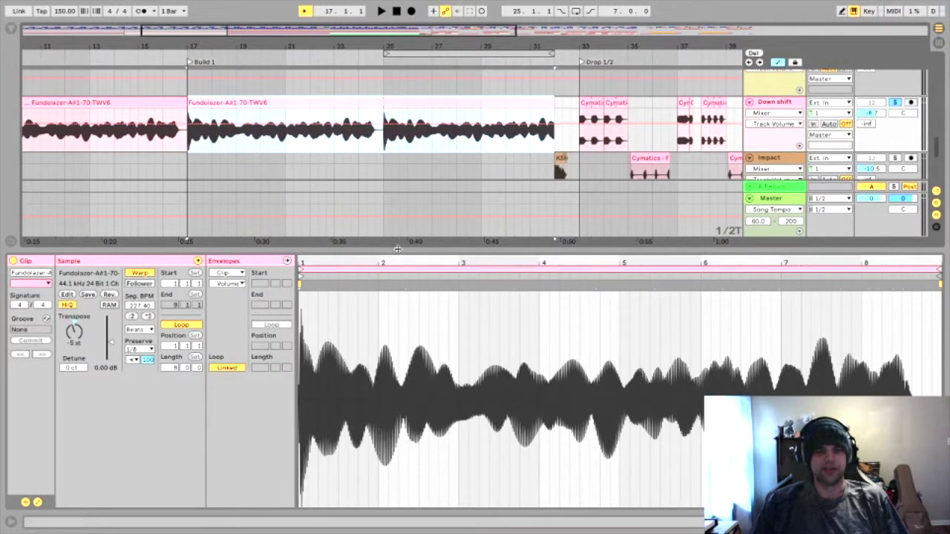
left_click_drag(399, 251, 399, 372)
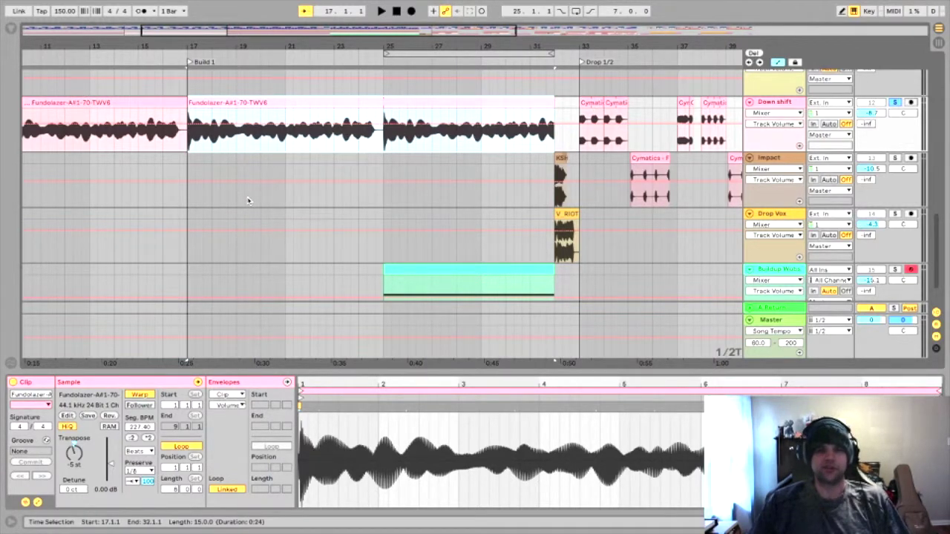
scroll(248, 201, "up", 2)
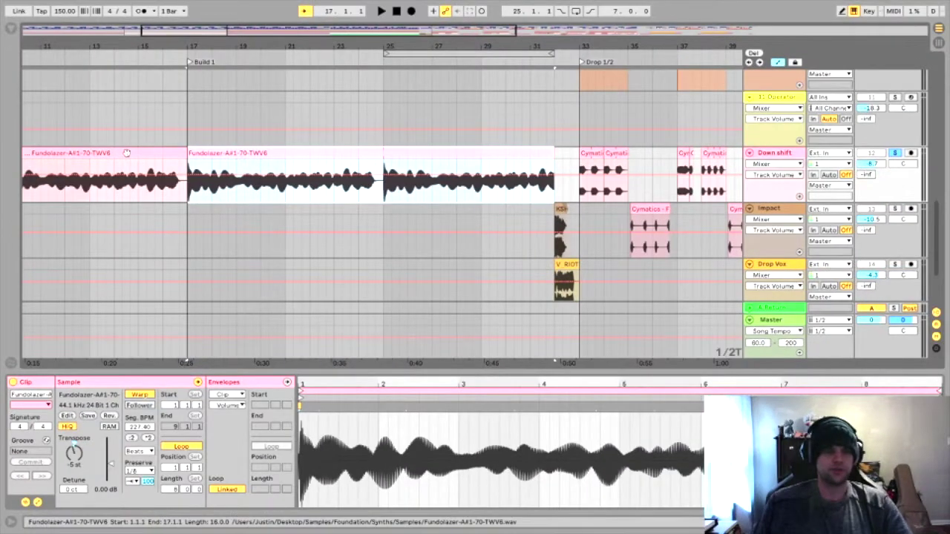
Select the Intro's Fundolazer clip and review its available warp modes, leaving it on Complex
left_click(126, 153)
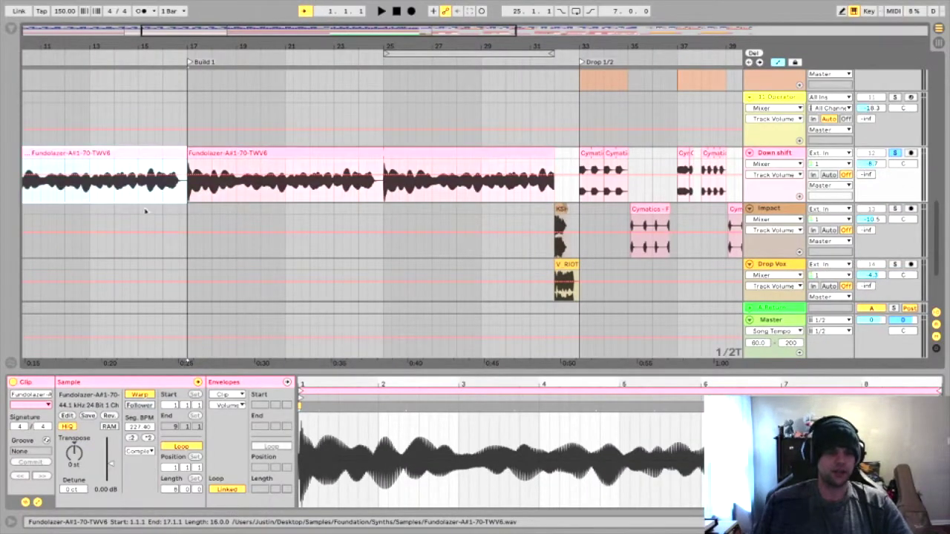
left_click(139, 451)
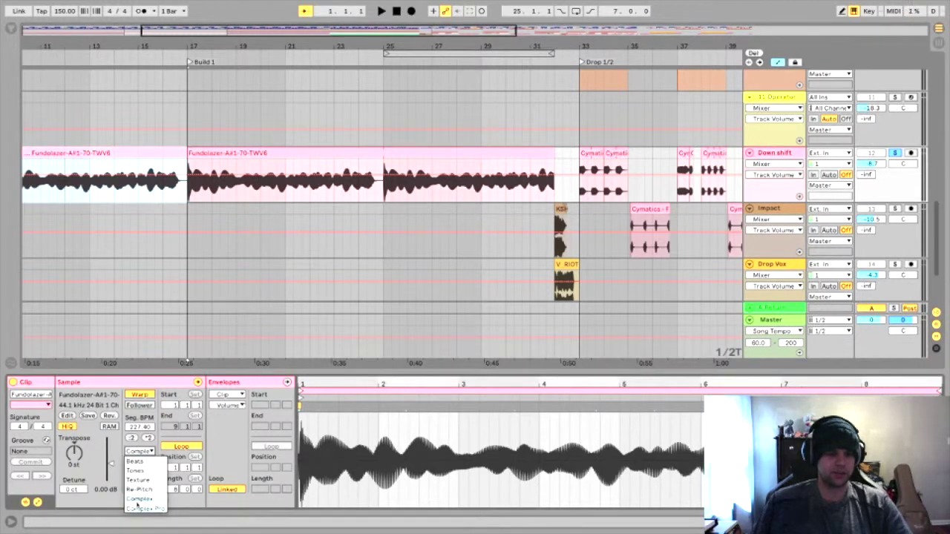
left_click(218, 220)
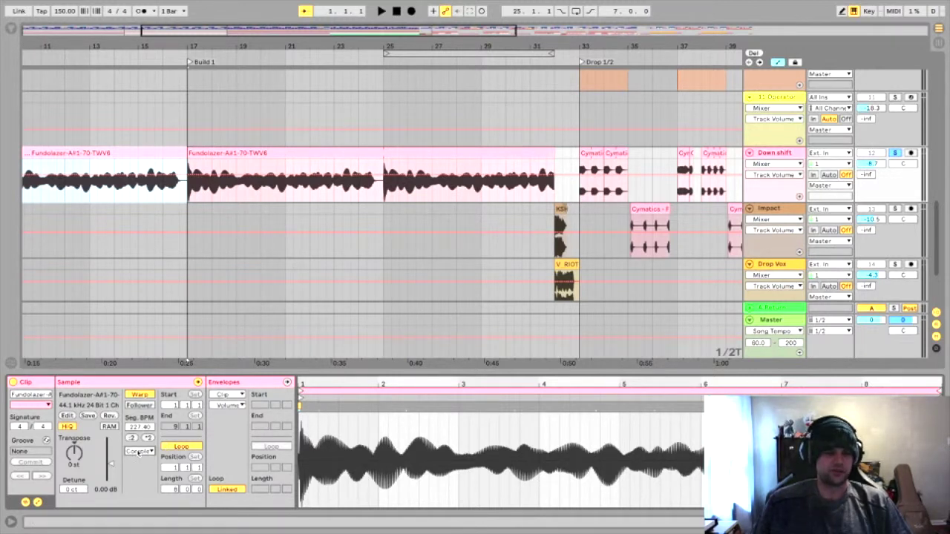
left_click(140, 451)
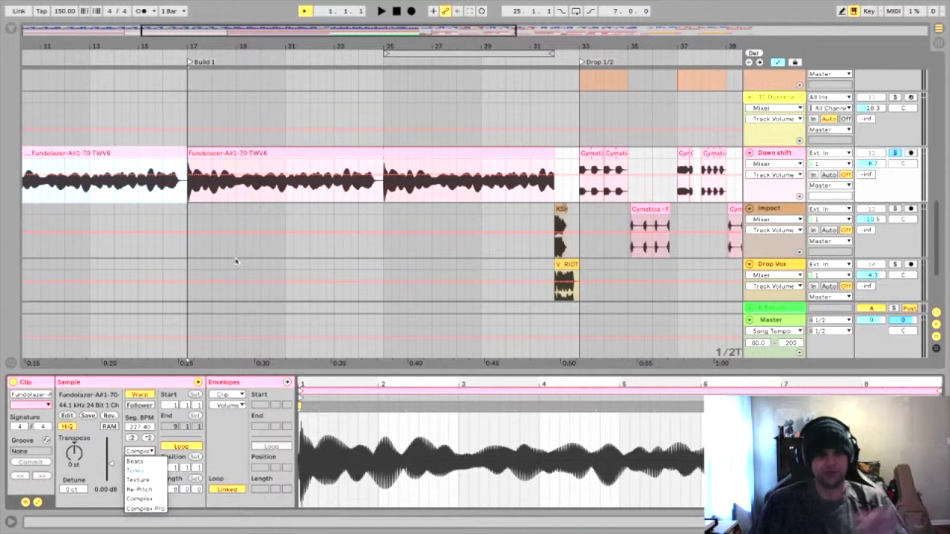
left_click(257, 221)
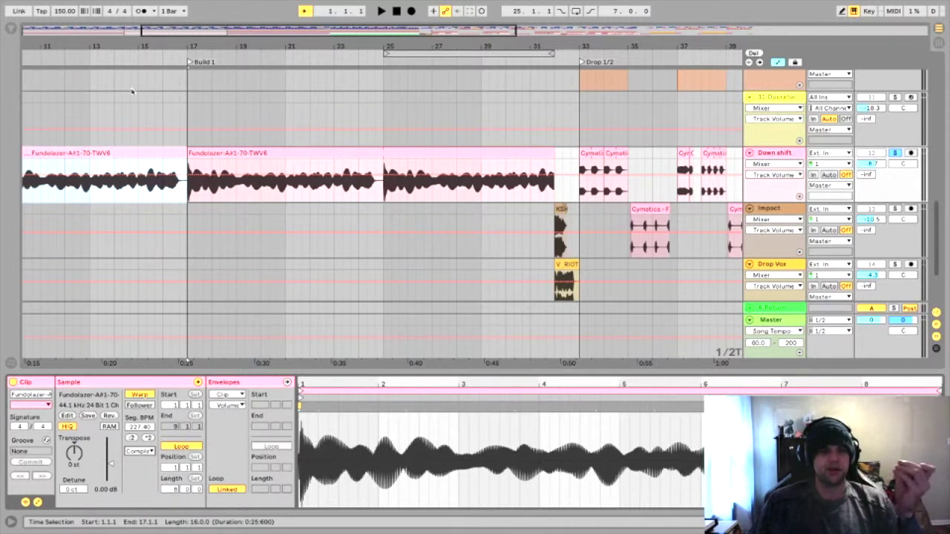
Select the Build 1 Fundolazer clip and review the Beats warp mode's transient loop and Preserve options, leaving Preserve at 1/8
left_click(251, 175)
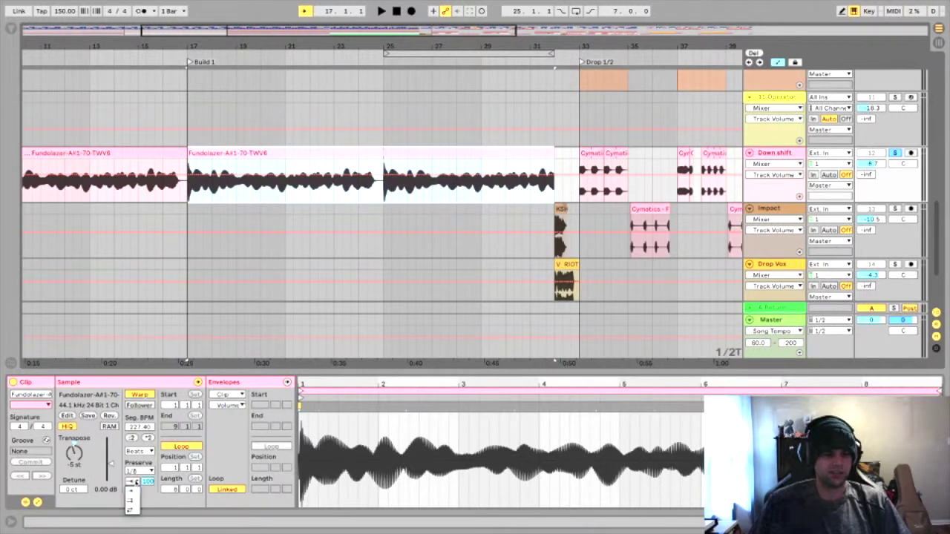
left_click(134, 481)
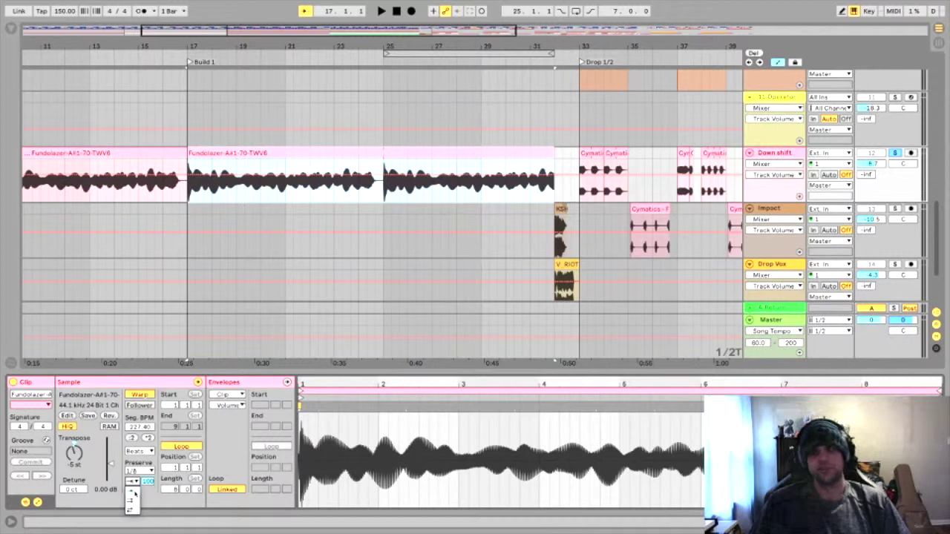
left_click(149, 470)
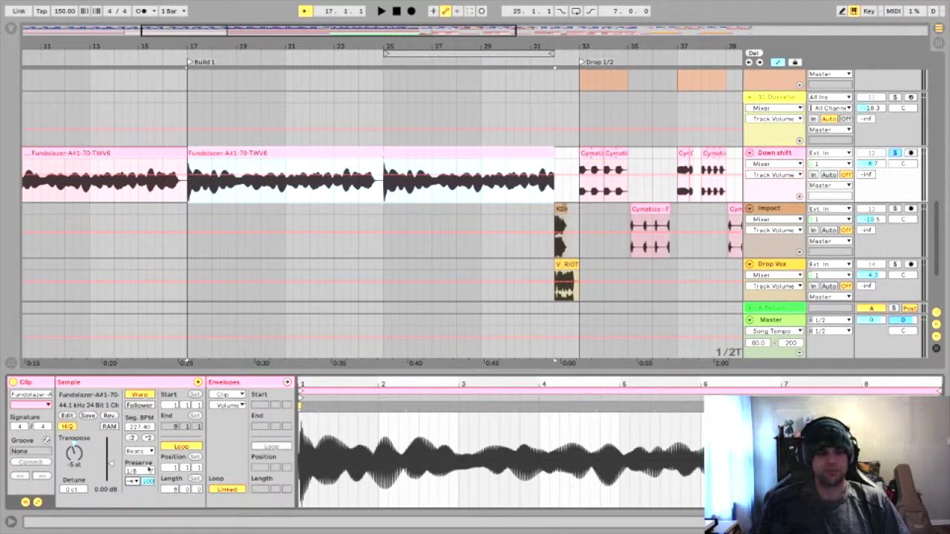
left_click(148, 470)
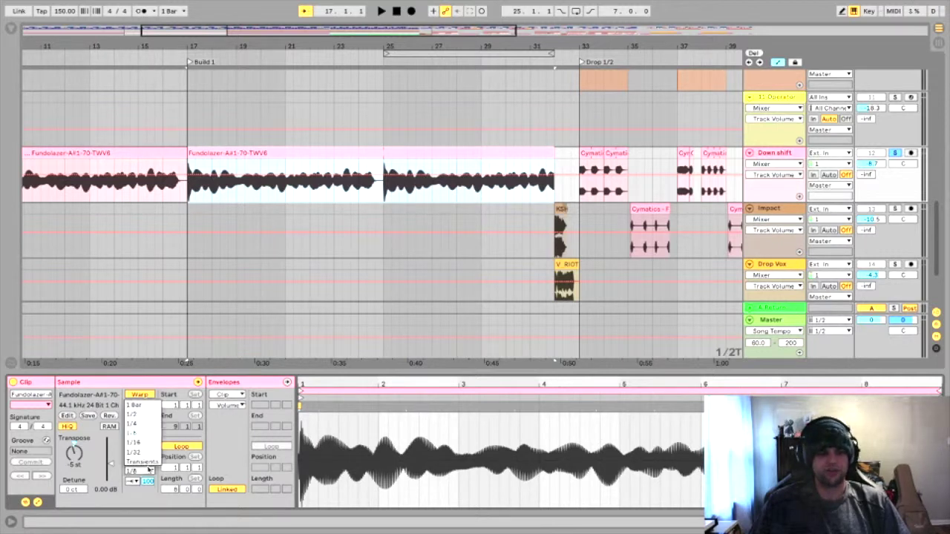
left_click(115, 448)
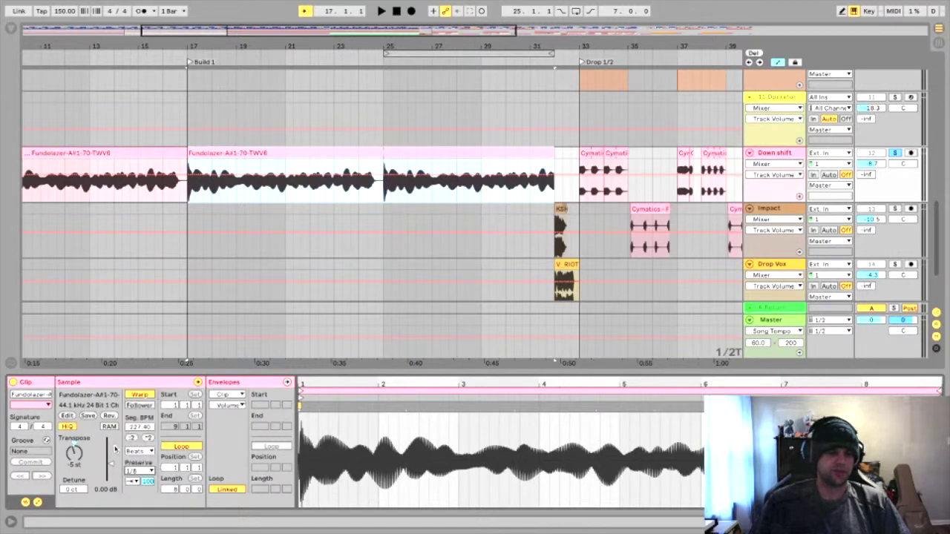
left_click(130, 470)
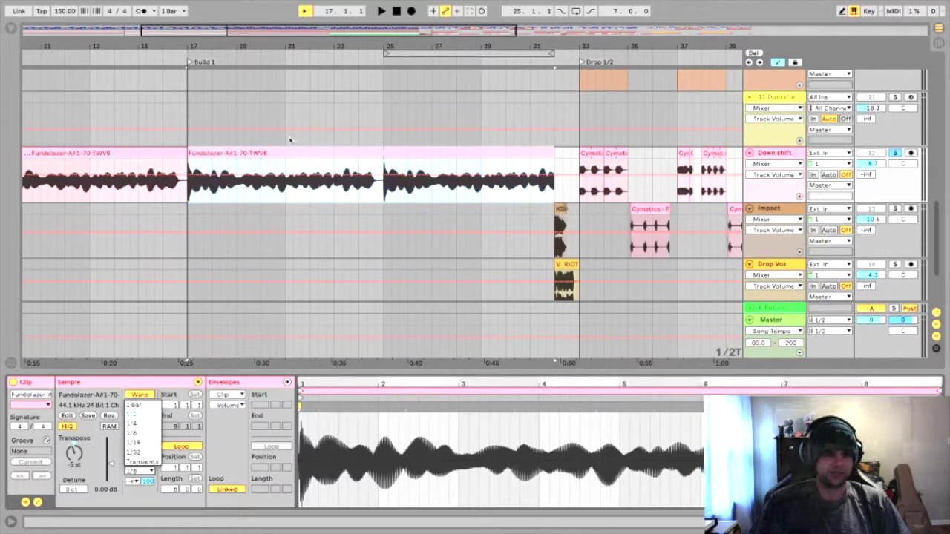
left_click(117, 455)
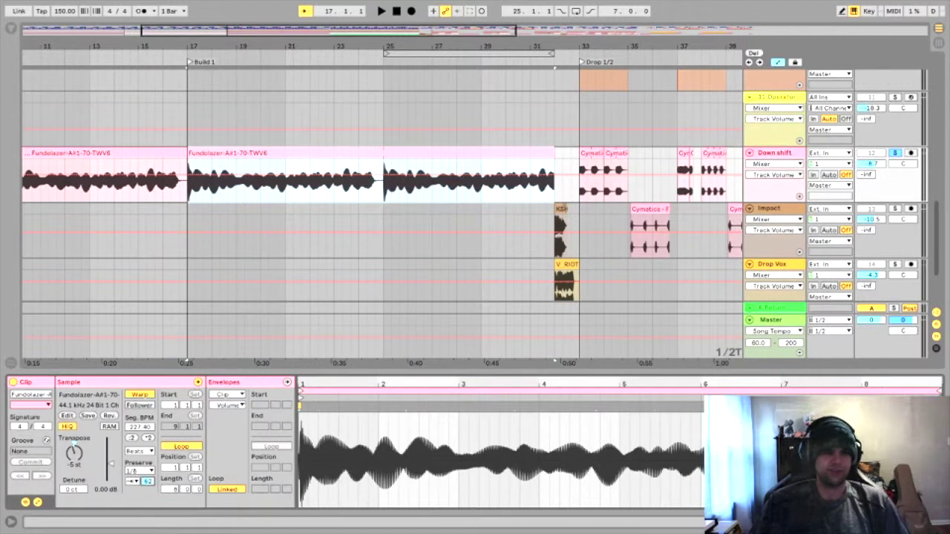
Lower the Build 1 clip's Beats transient envelope to 2 and play it, and restore the envelope to 100 for a comparison playback
key("space")
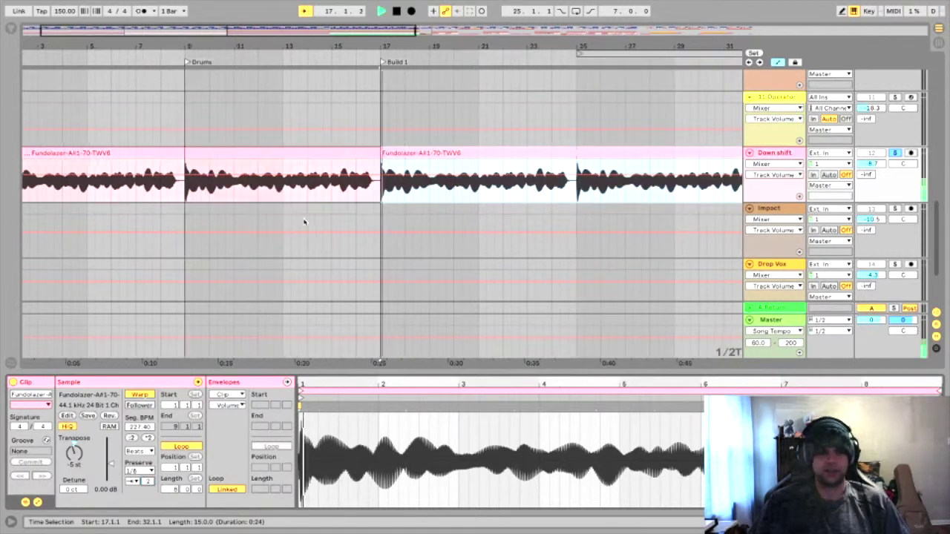
key("space")
key("space")
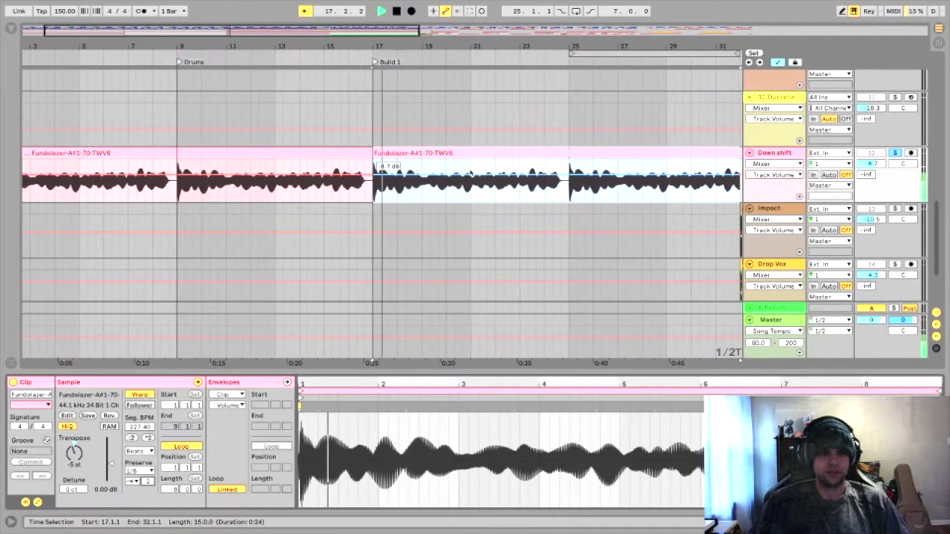
key("space")
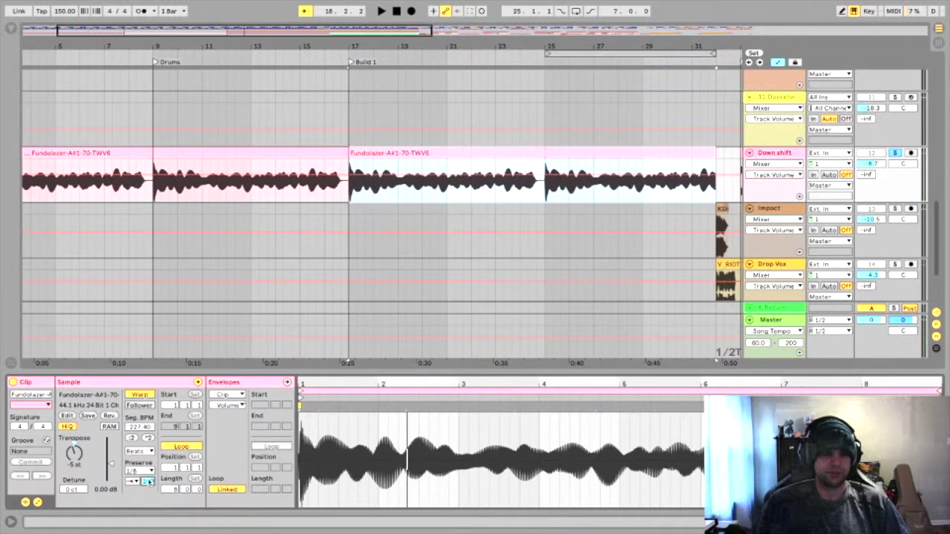
key("space")
key("space")
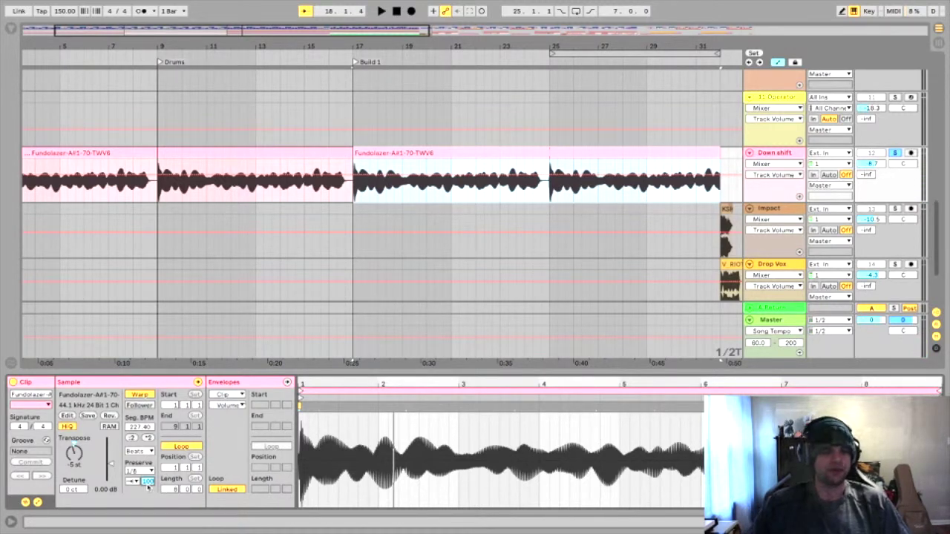
key("space")
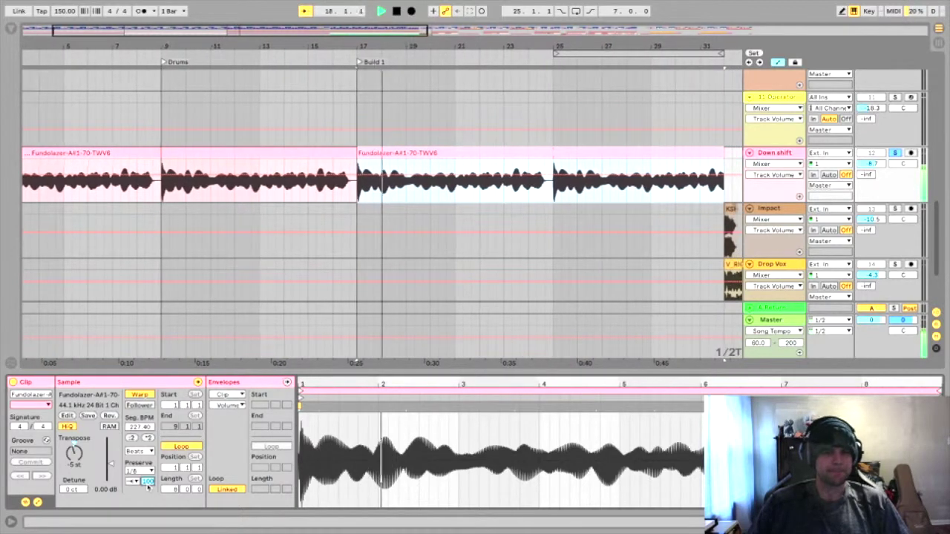
key("space")
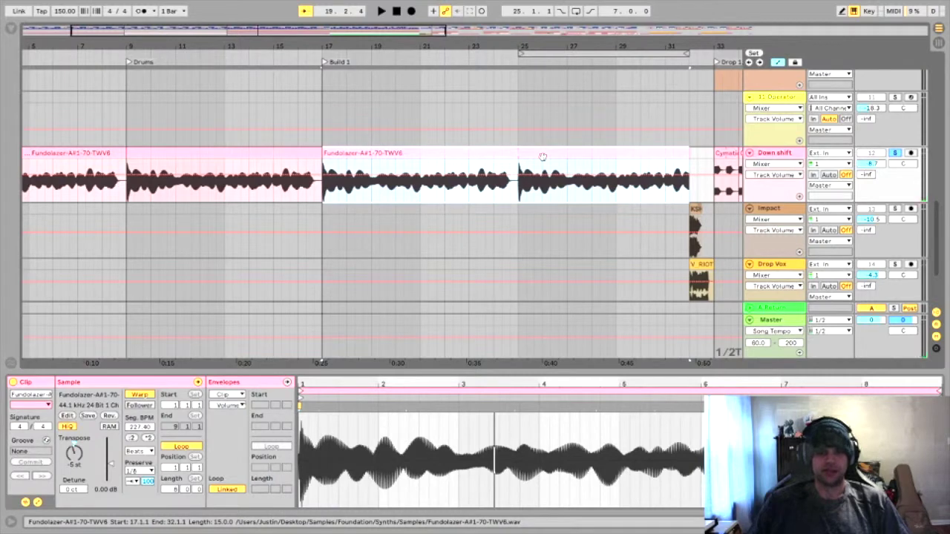
Unsolo the Down shift track and play the second half of Build 1 with all tracks, stopping around bar 30
left_click_drag(631, 46, 300, 45)
left_click(182, 57)
left_click(895, 153)
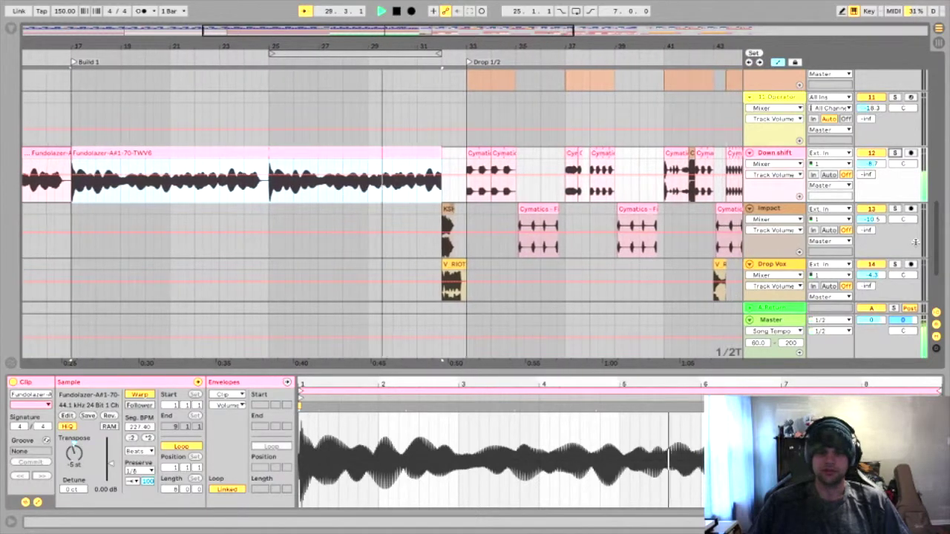
key("space")
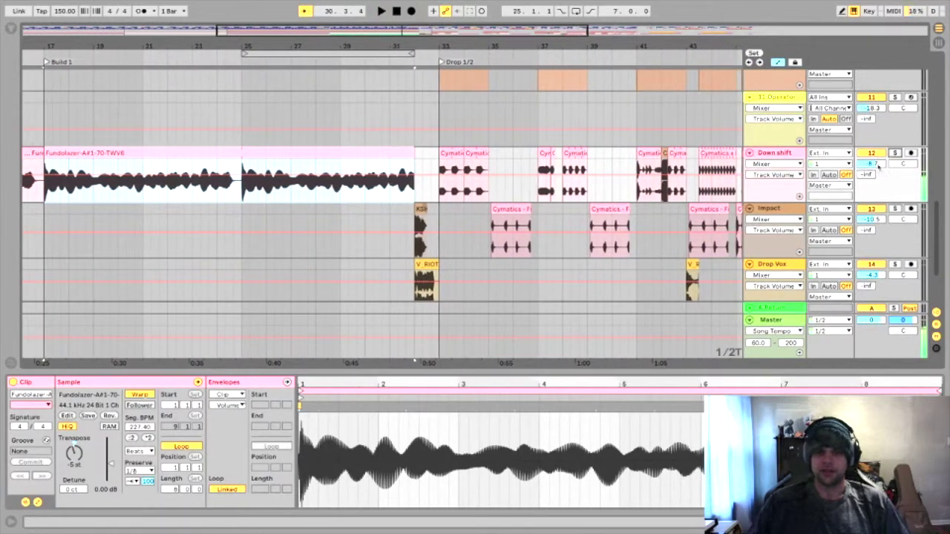
Select the clip starting at bar 25 on the Buildup track below Drop Vox
scroll(214, 178, "down", 3)
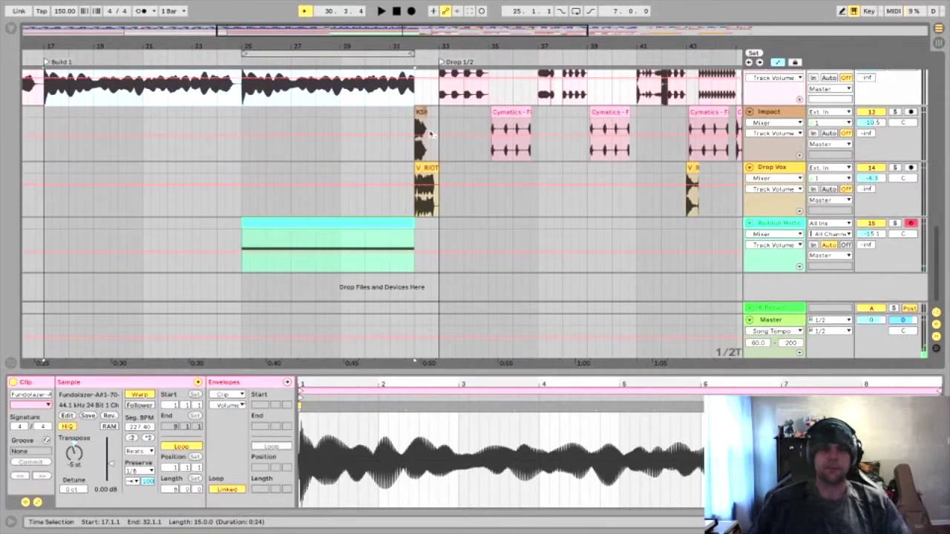
left_click_drag(312, 46, 359, 65)
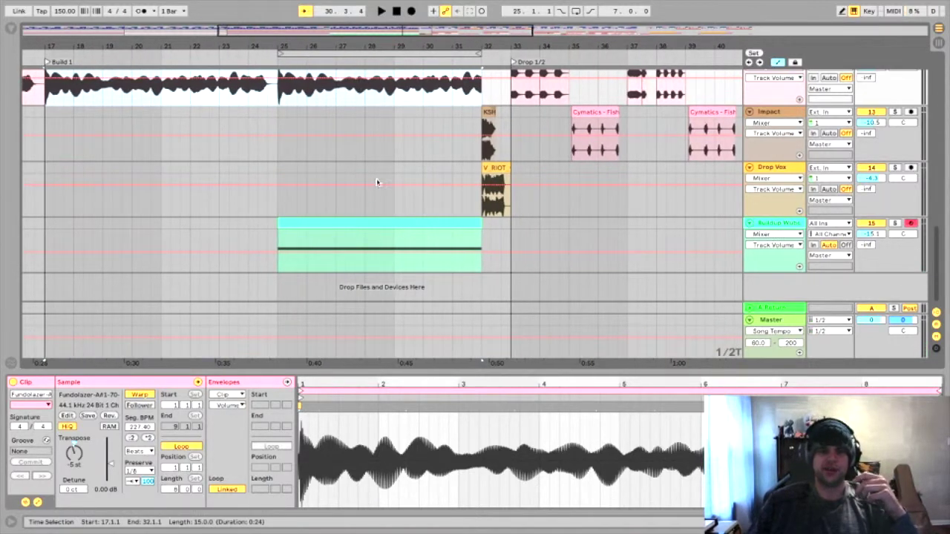
left_click(394, 224)
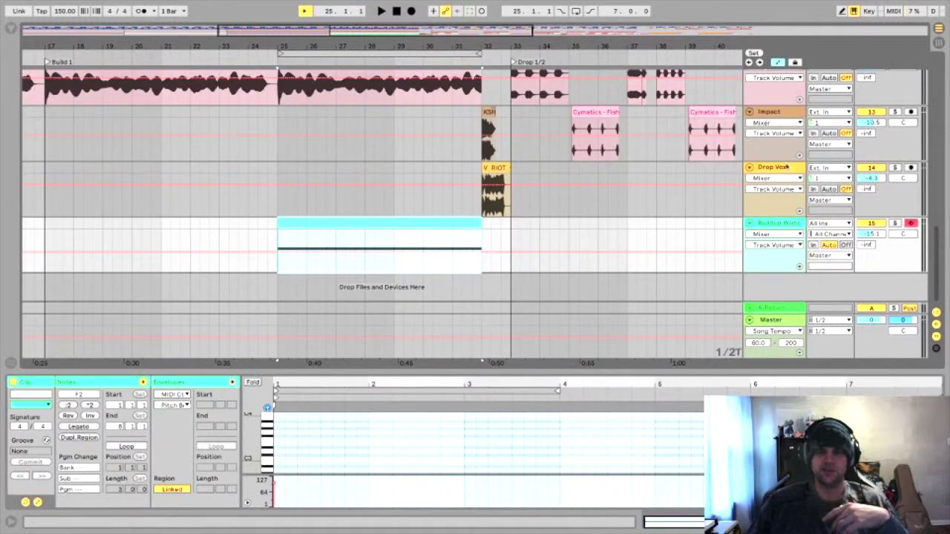
Look over the other Build 1 tracks and show the Buildup track's device chain, examining it from Serum and PHAT RACK through Utility
scroll(667, 218, "up", 2)
scroll(666, 218, "up", 5)
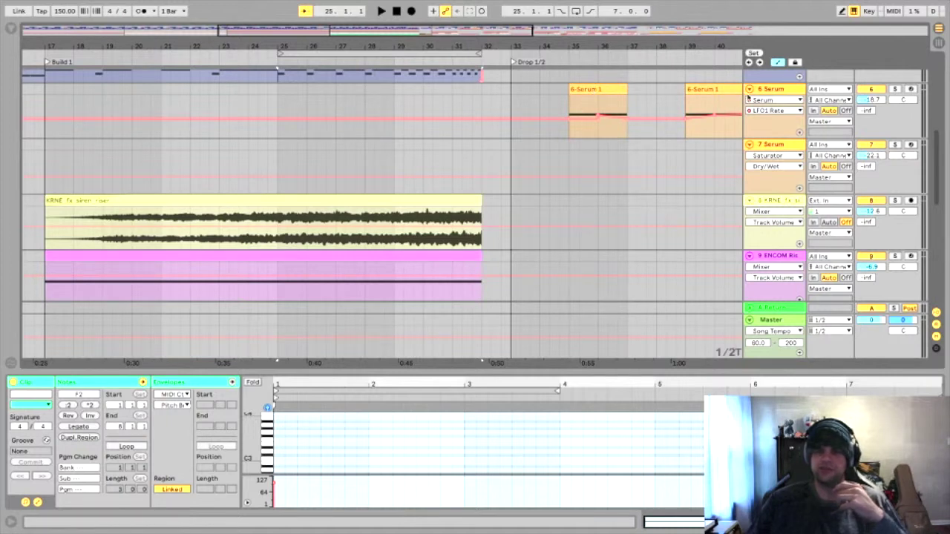
left_click_drag(673, 46, 639, 46)
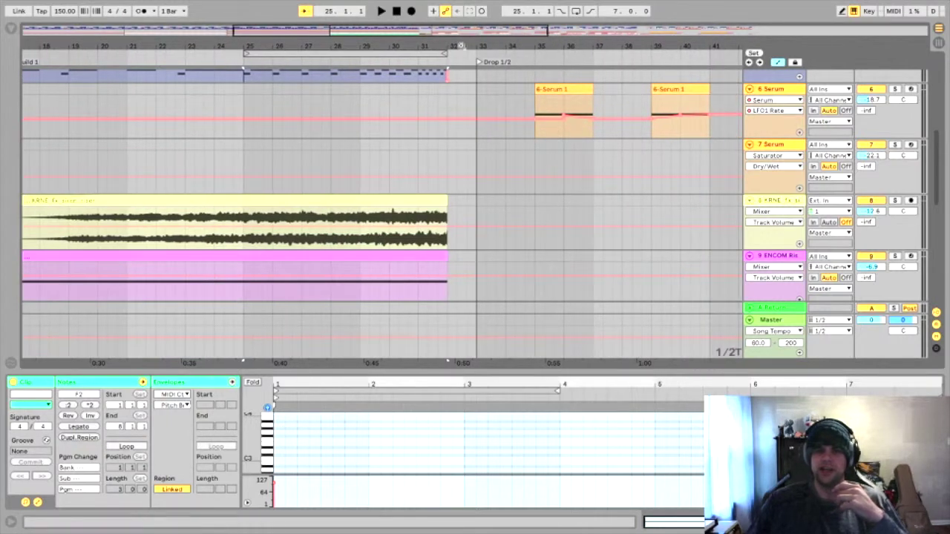
left_click_drag(454, 45, 664, 45)
scroll(522, 178, "down", 5)
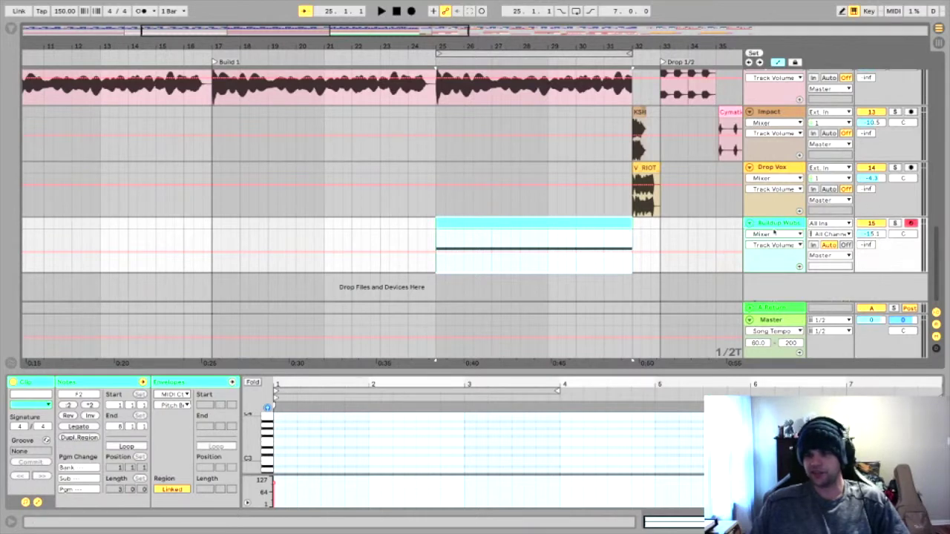
left_click(770, 229)
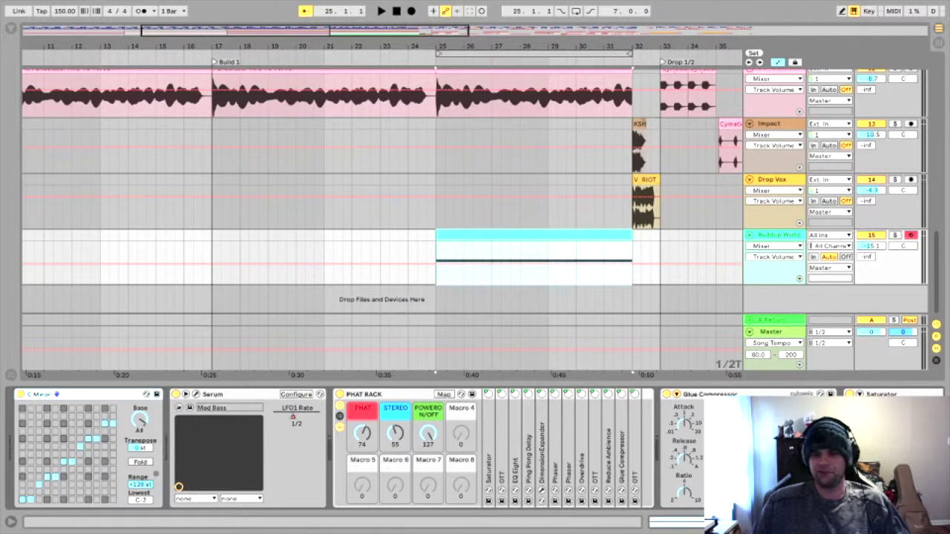
scroll(373, 448, "right", 5)
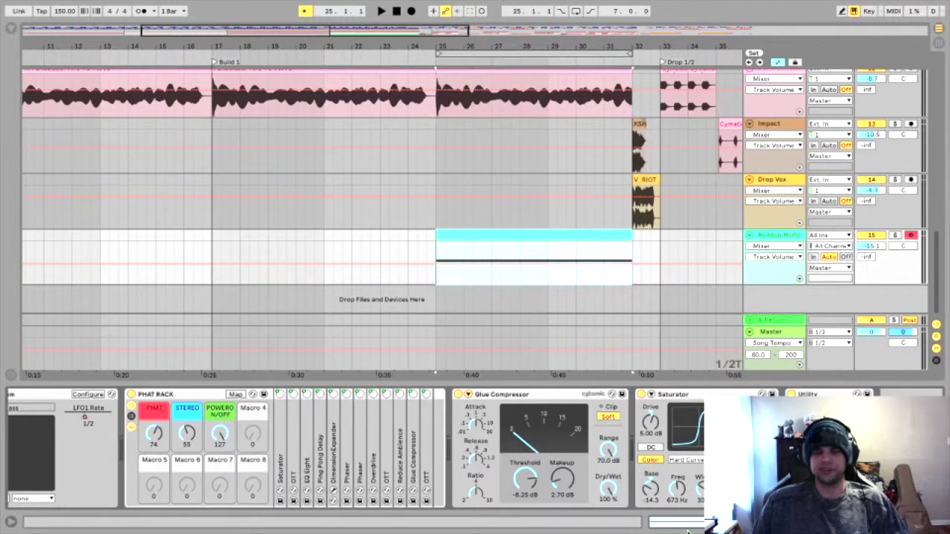
scroll(630, 452, "left", 5)
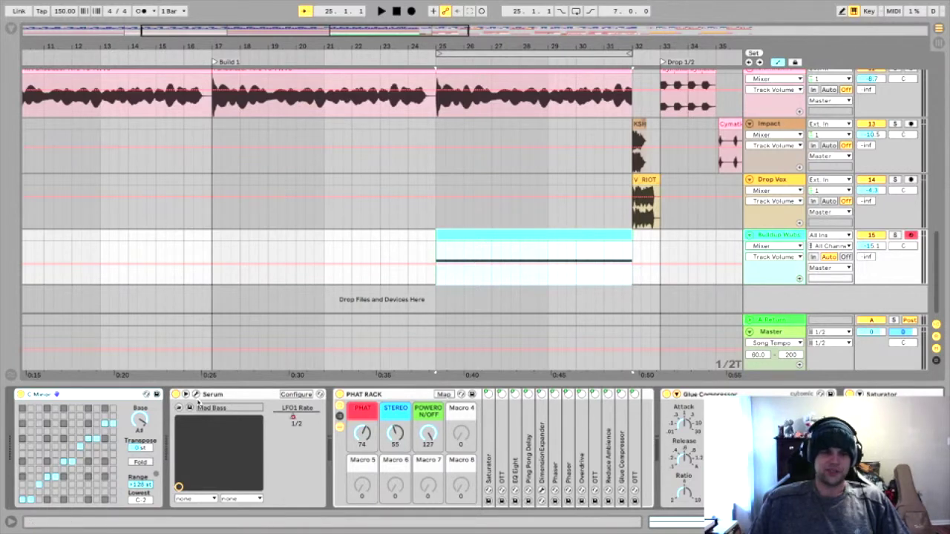
Open the Buildup track's Serum editor with the Mod Bass preset, solo the track and move the editor clear of its clip
left_click(196, 394)
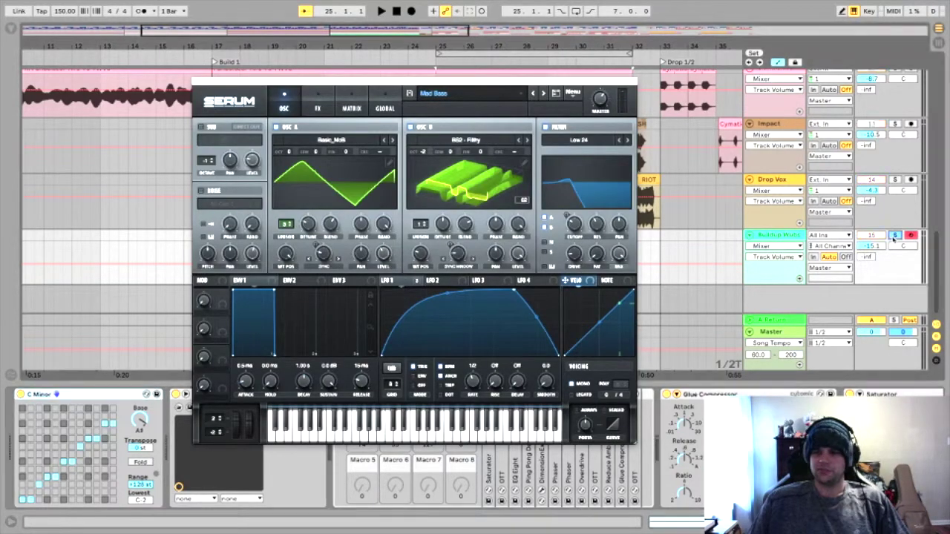
left_click_drag(529, 86, 352, 108)
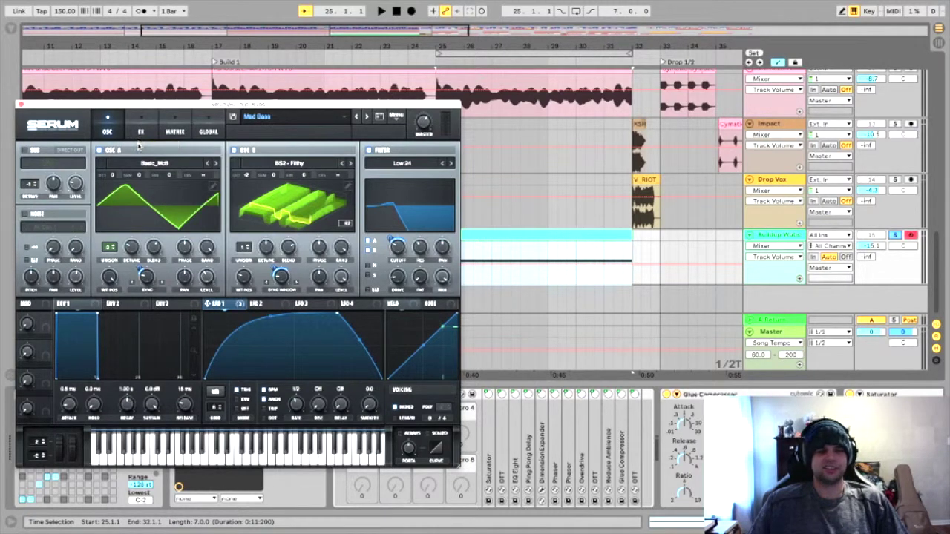
Play the soloed Buildup bass from bar 25, check LFO 1's destinations and look over Serum's effects and oscillator pages
key("space")
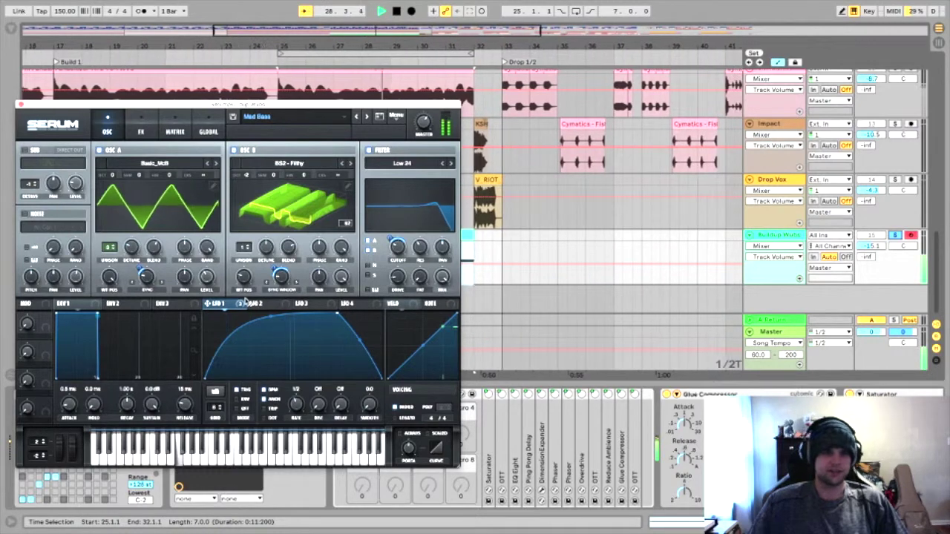
mouse_move(240, 304)
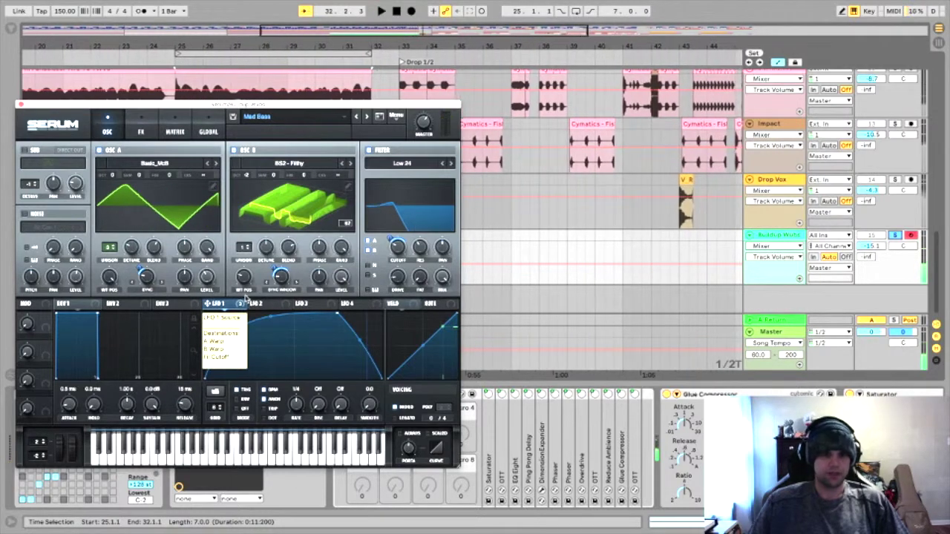
left_click(141, 123)
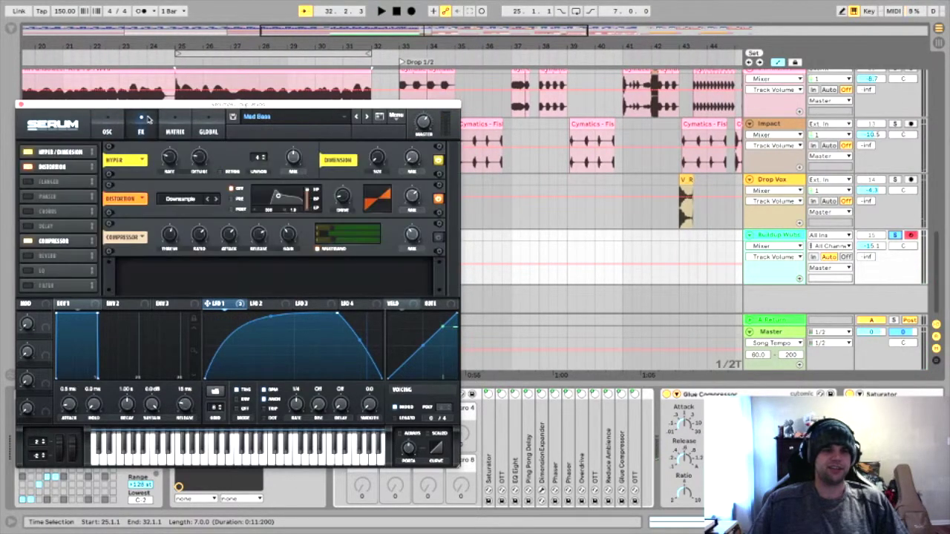
left_click(108, 123)
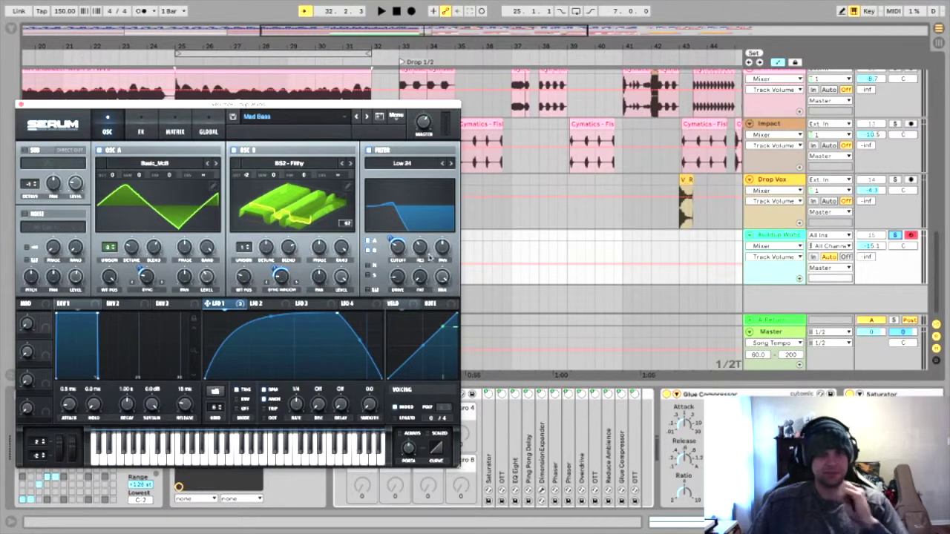
Inspect Hyper/Dimension and Distortion on Serum's effects page, replay the bass from bar 25 and remove the Compressor module
left_click(140, 127)
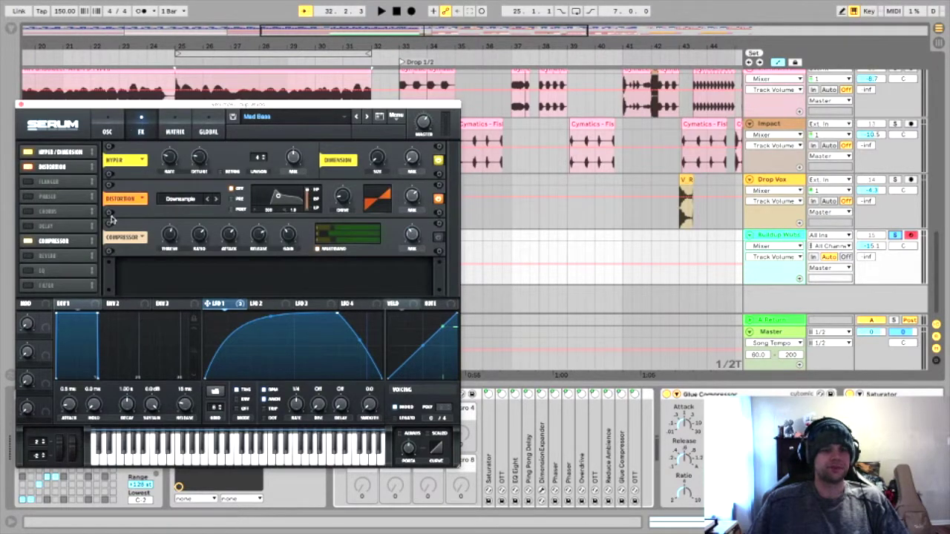
left_click(382, 161)
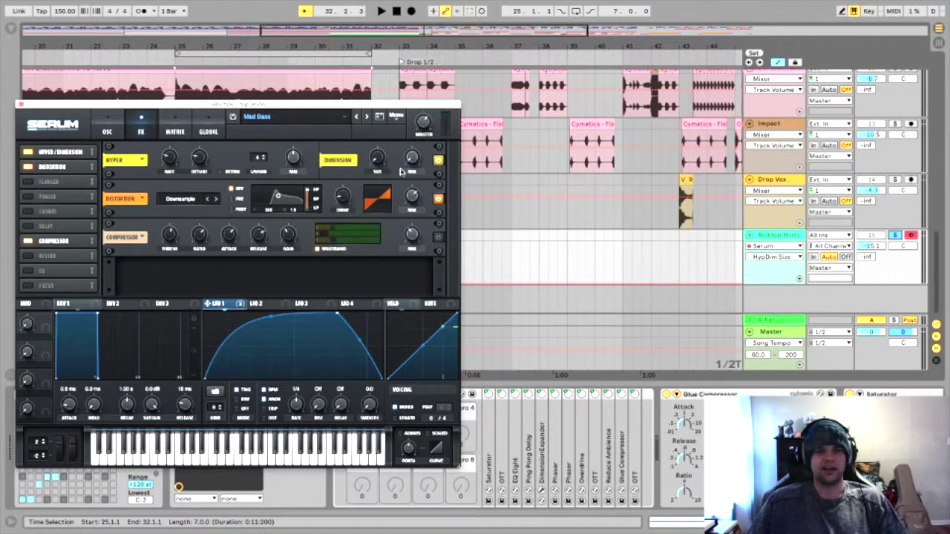
mouse_move(412, 158)
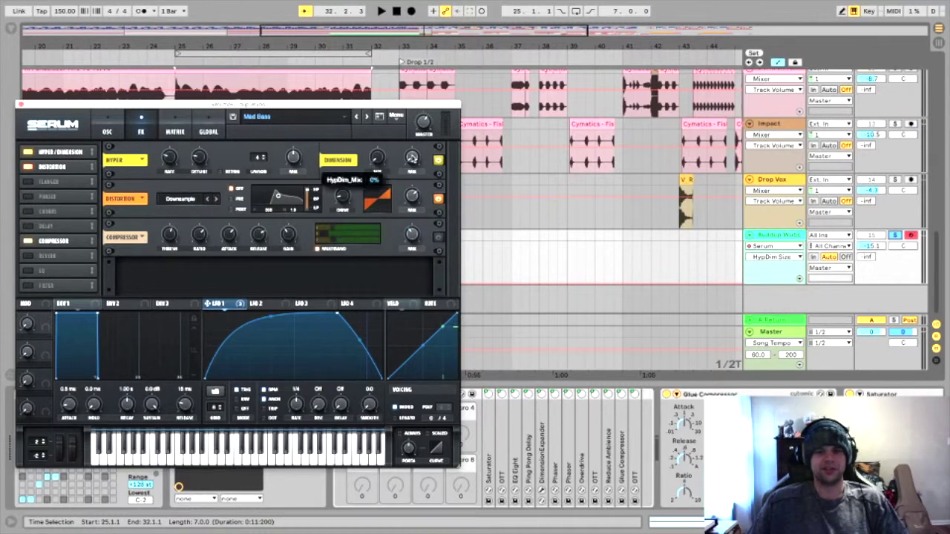
key("space")
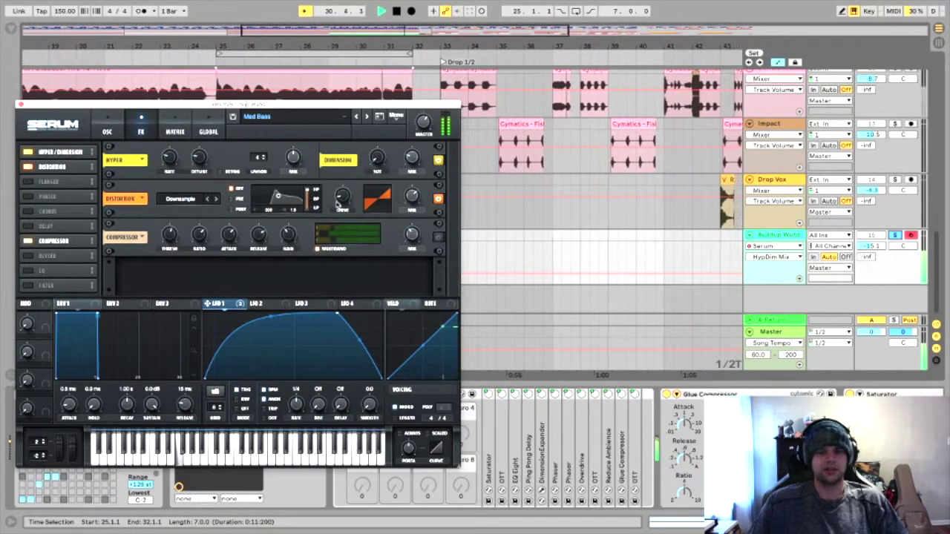
key("space")
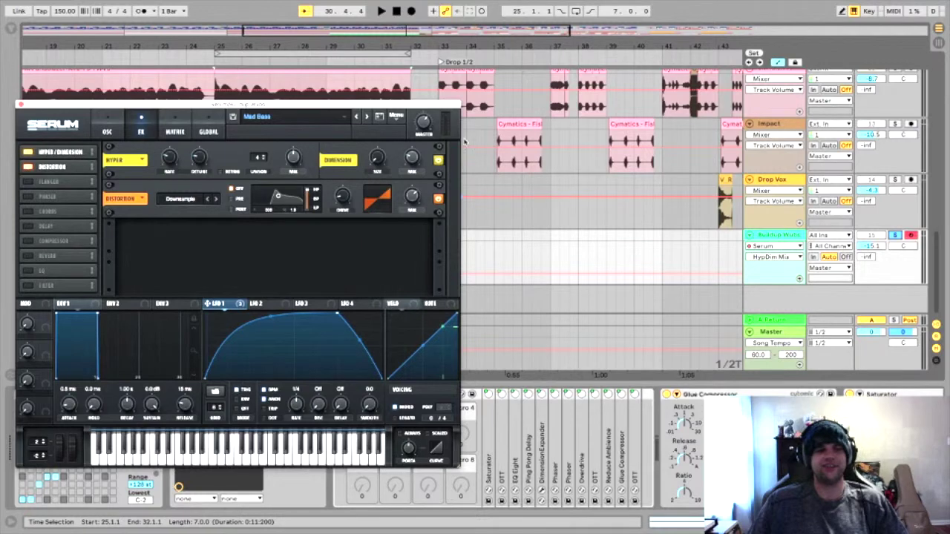
Return Serum to its oscillator page and close the editor
left_click_drag(323, 110, 356, 112)
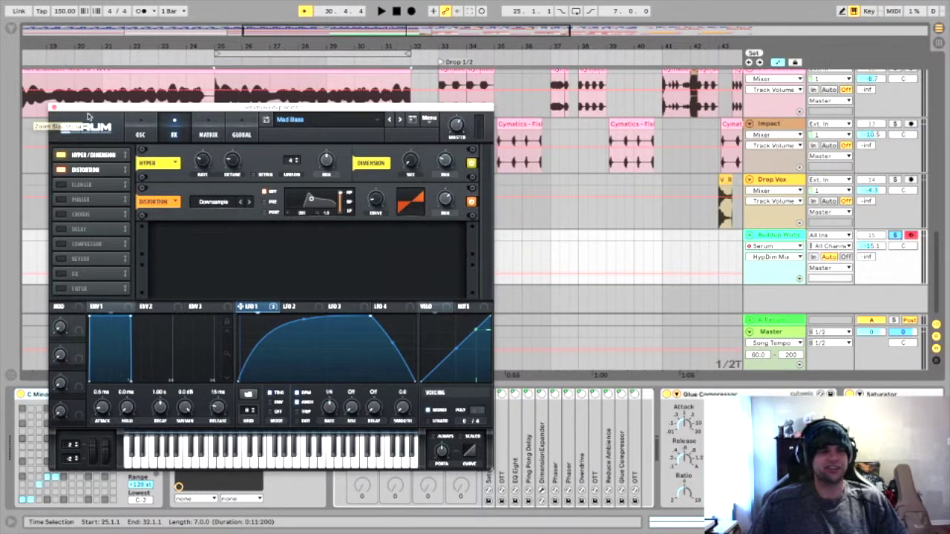
left_click(130, 124)
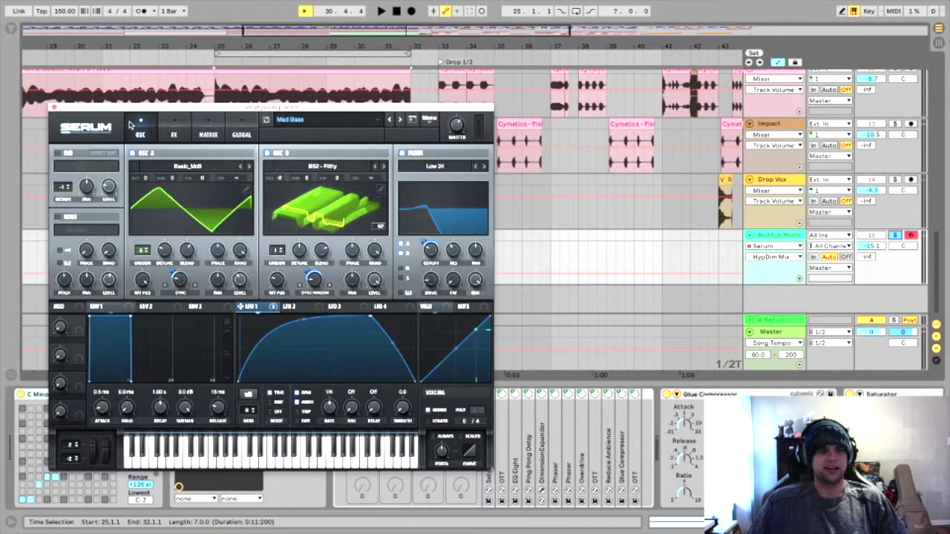
left_click(53, 109)
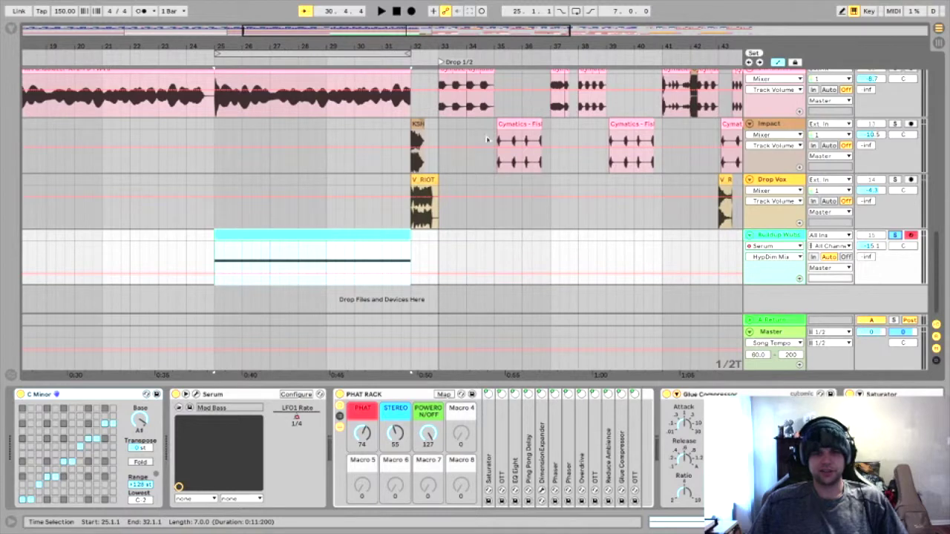
Select the KSHMR Tape Stop clip at bar 32 on the Impact track, hide the detail view, and play the clip soloed
left_click(414, 141)
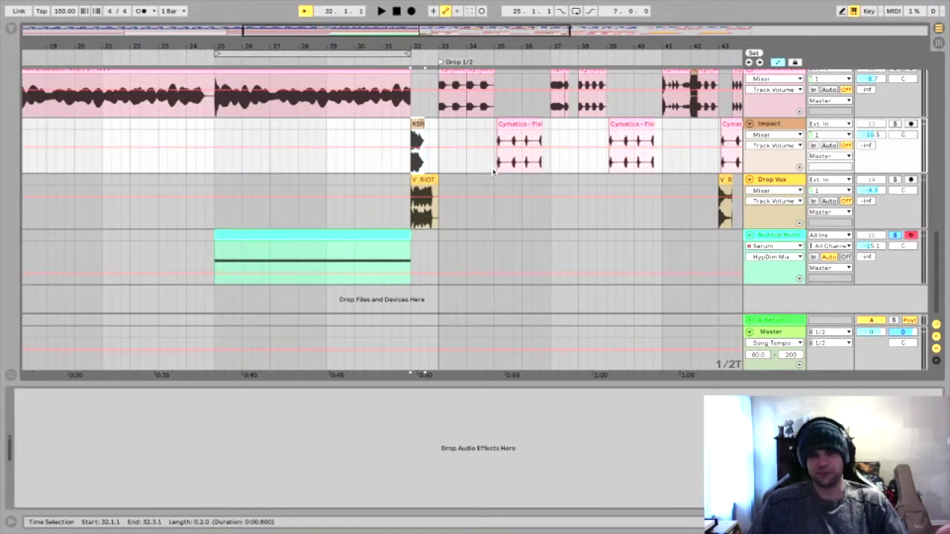
scroll(493, 172, "up", 3)
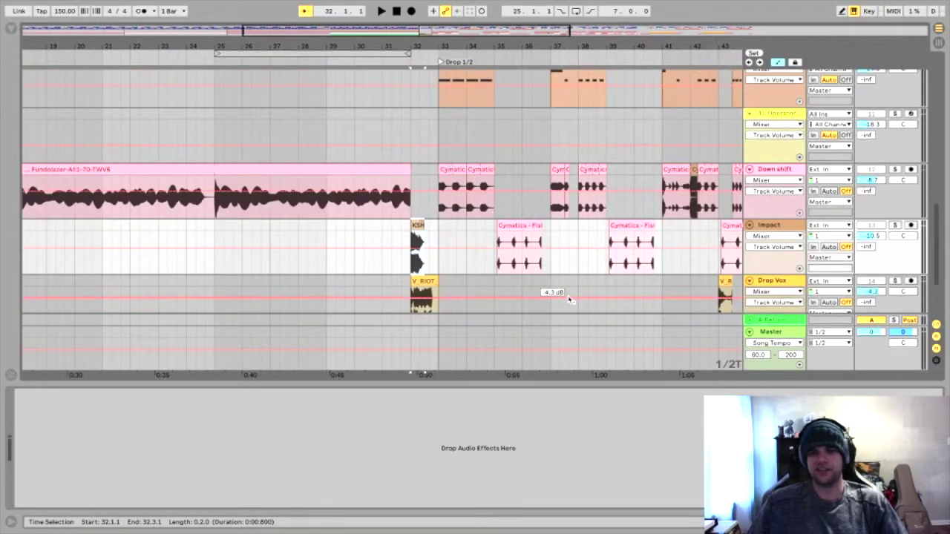
key("ctrl+alt+l")
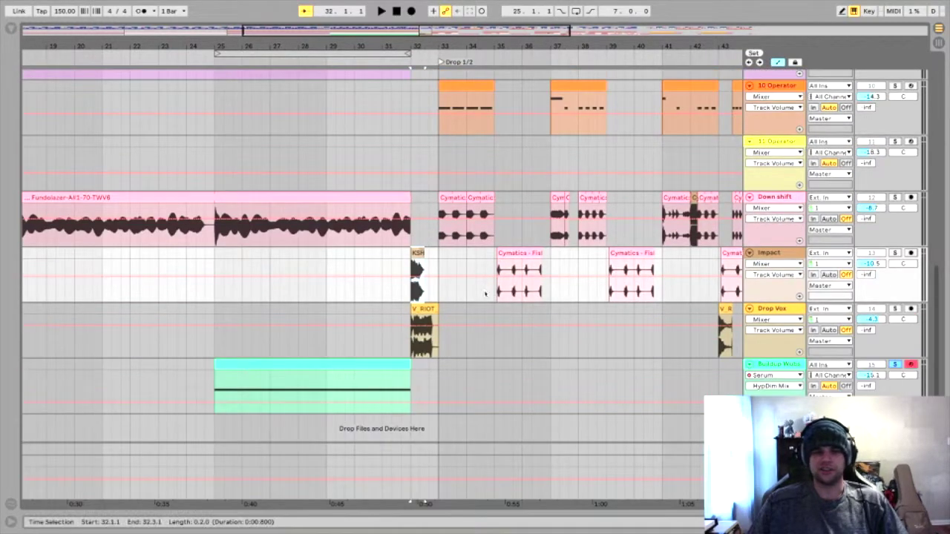
left_click(895, 254)
key("space")
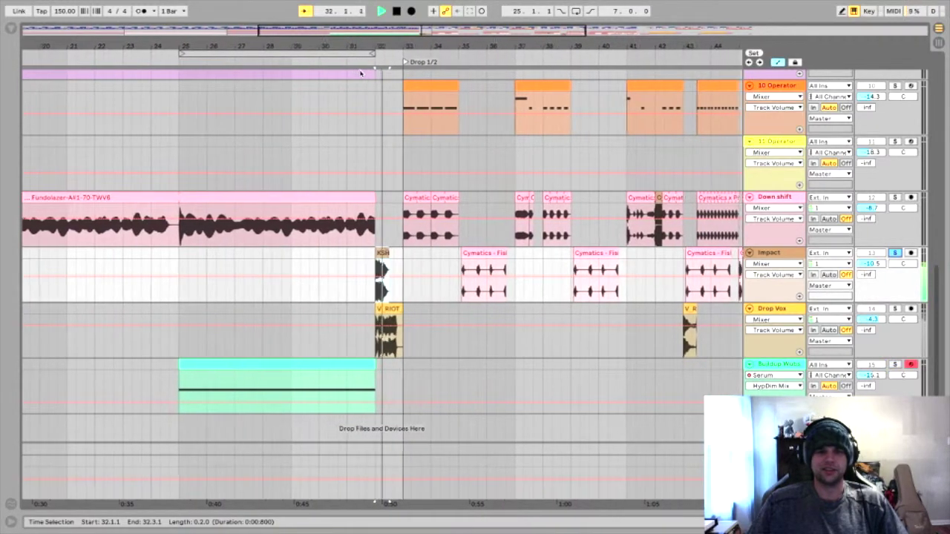
key("space")
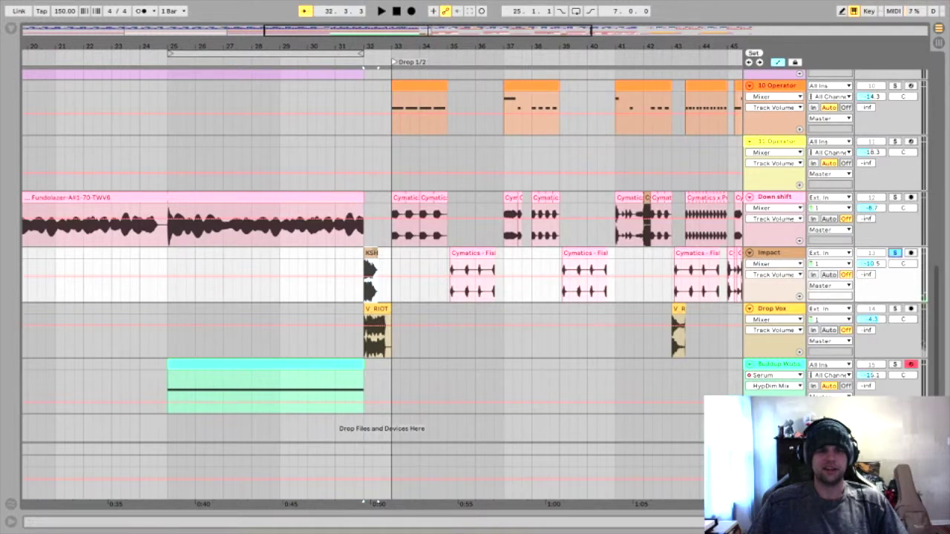
Zoom in on bar 32, select the V_RIOT vocal head bangers clip and play it with the Drop Vox track soloed
key("z")
left_click_drag(375, 49, 374, 40)
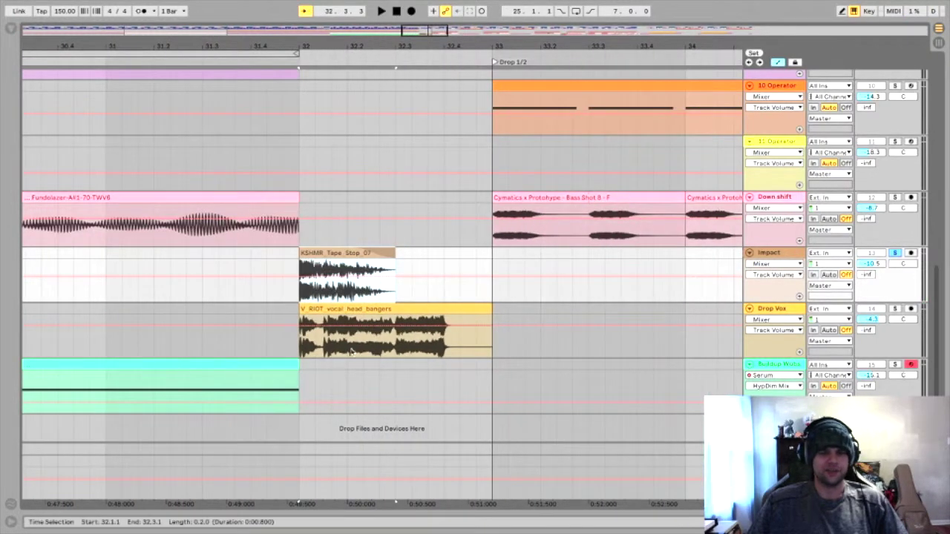
left_click(346, 308)
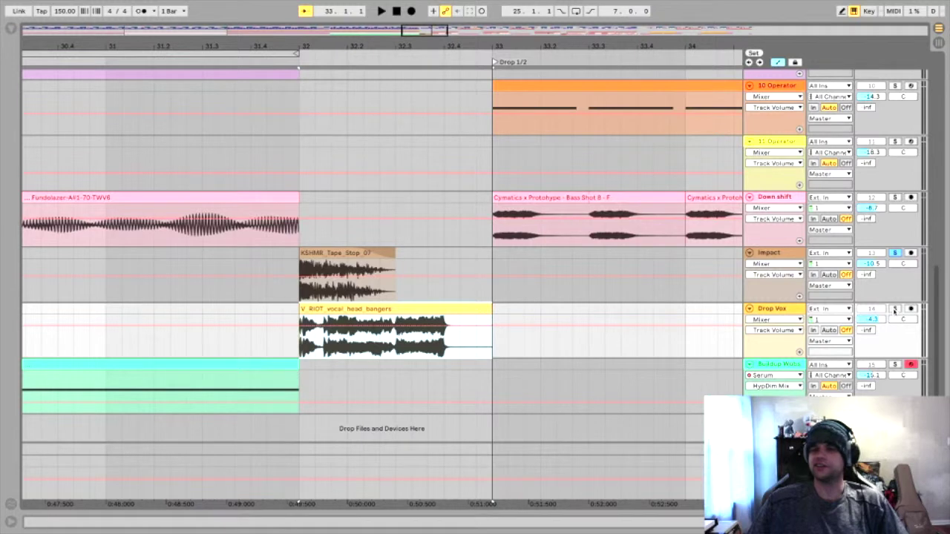
left_click(894, 309)
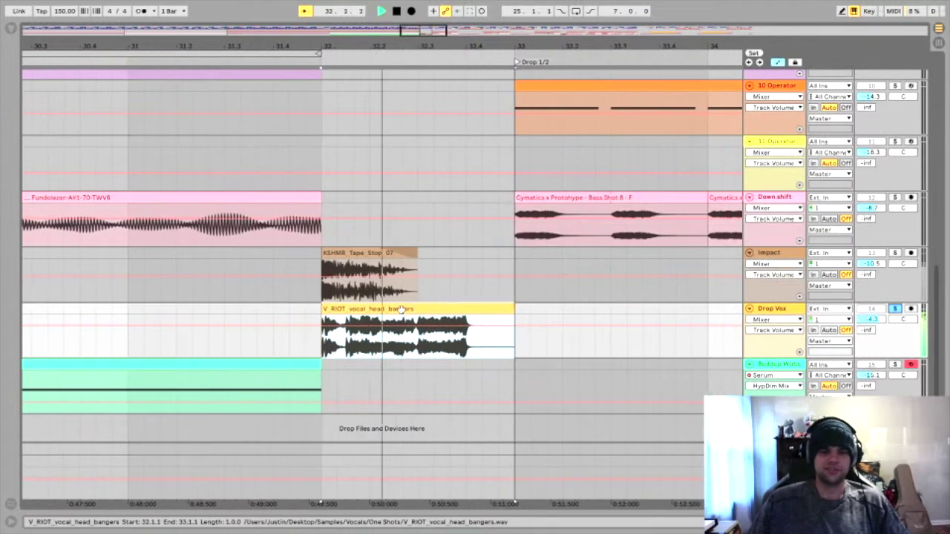
left_click(401, 310)
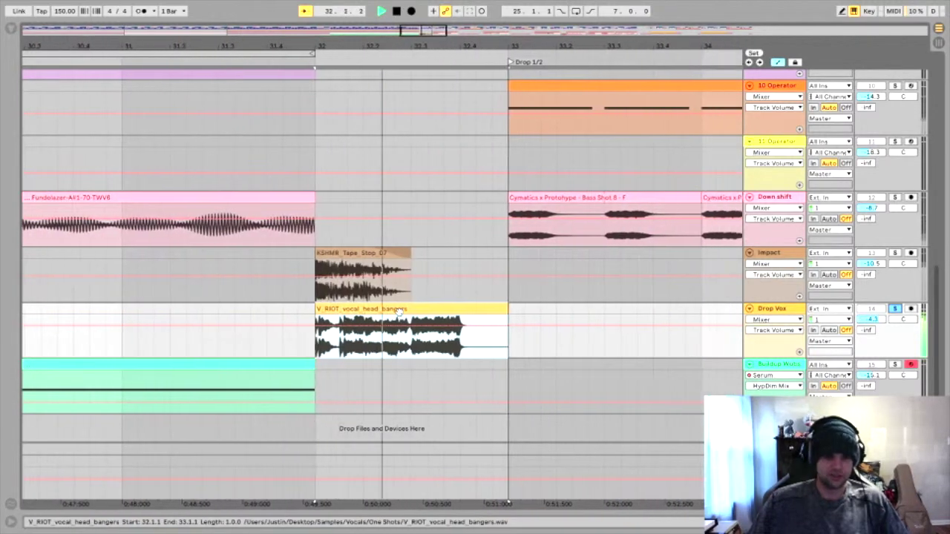
Solo the Hats track and play its reversed Open Hihat 9 clip leading into Drop 1/2
scroll(290, 219, "up", 15)
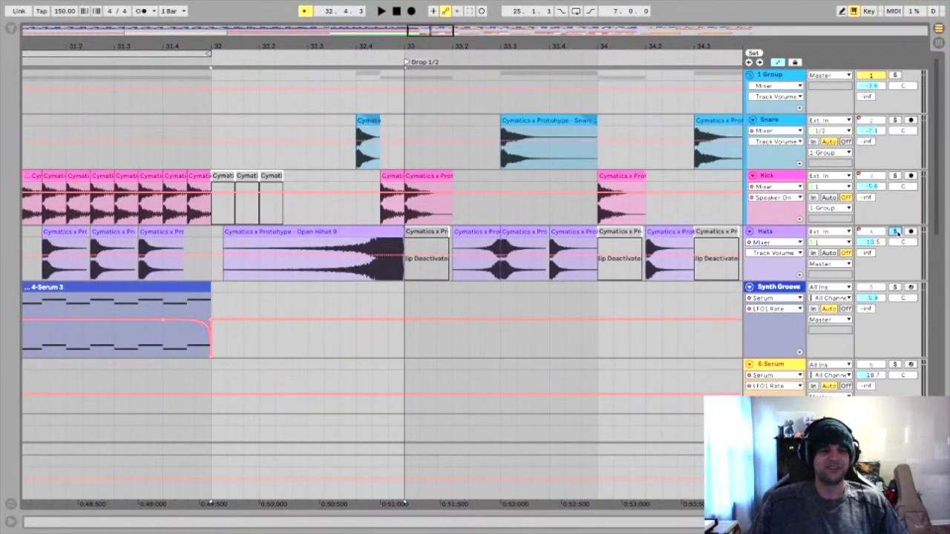
left_click(258, 232)
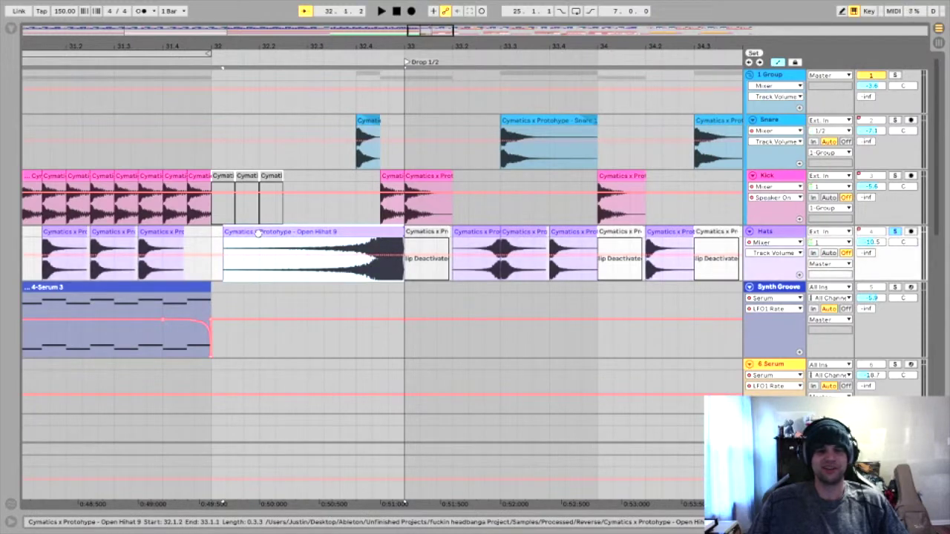
key("space")
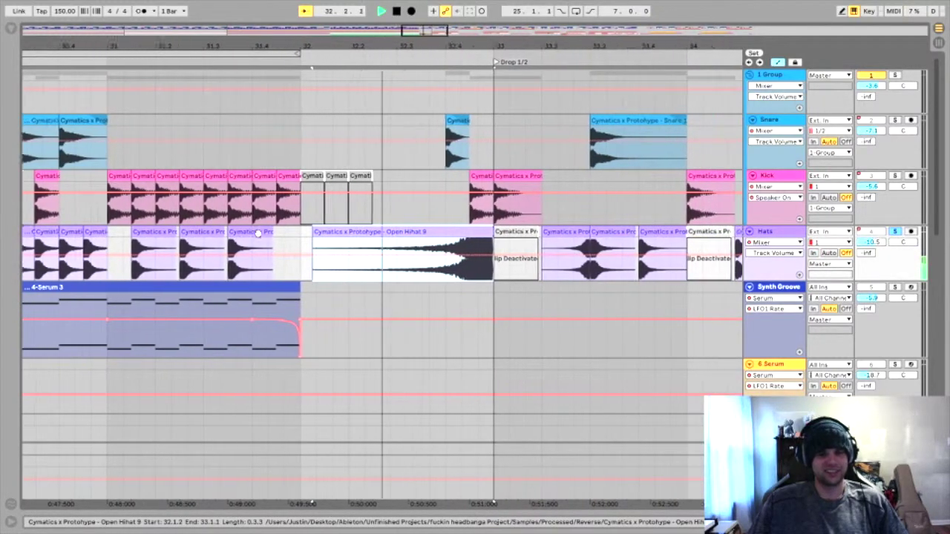
key("space")
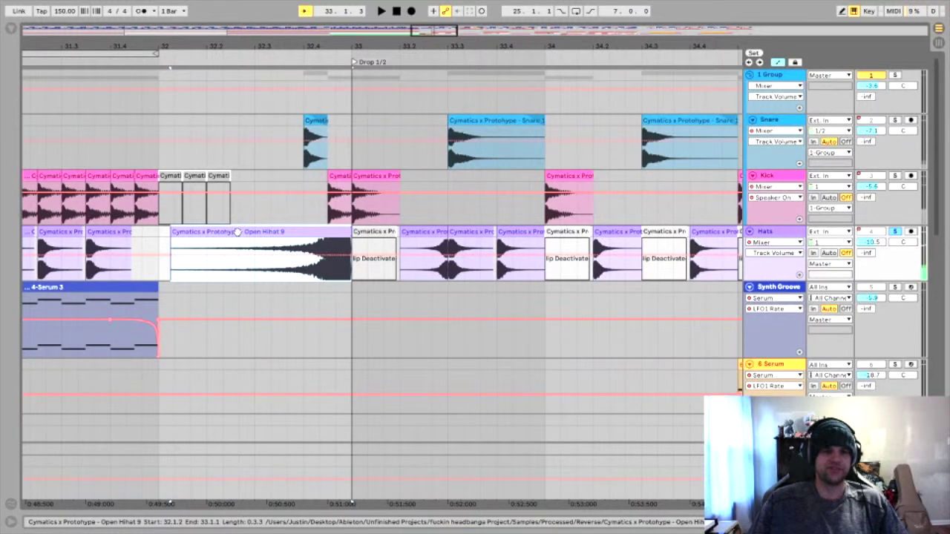
Open the Open Hihat 9 clip's sample settings, un-reverse the sample and halve its segment tempo repeatedly to 70 BPM
double_click(236, 232)
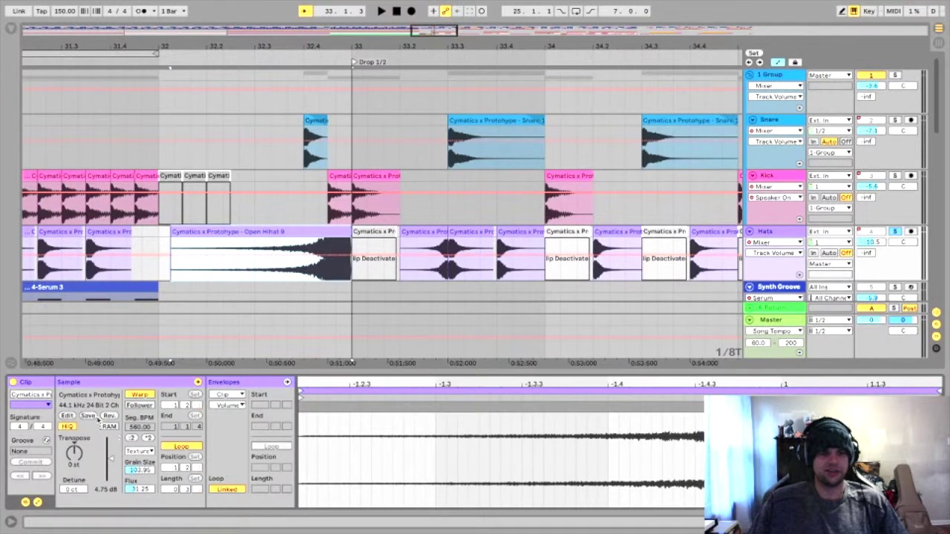
left_click(108, 416)
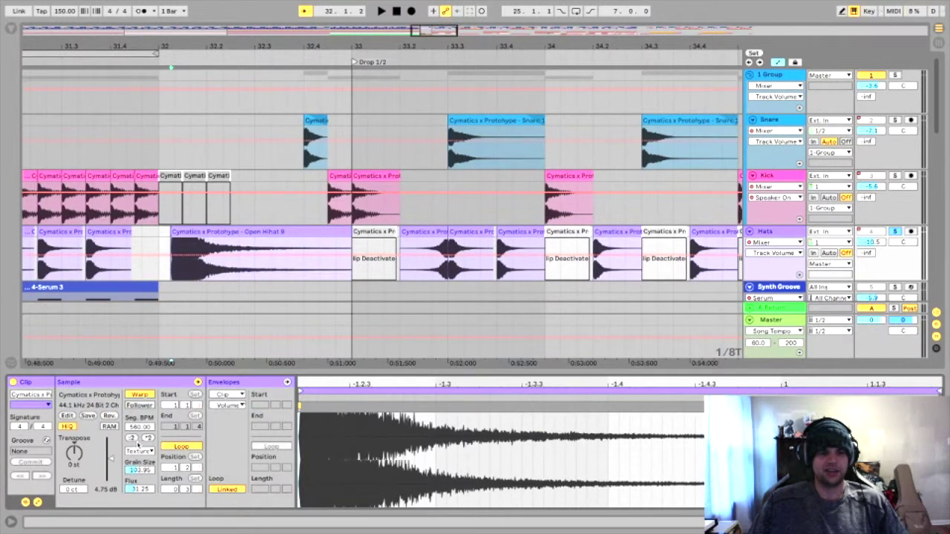
left_click(132, 439)
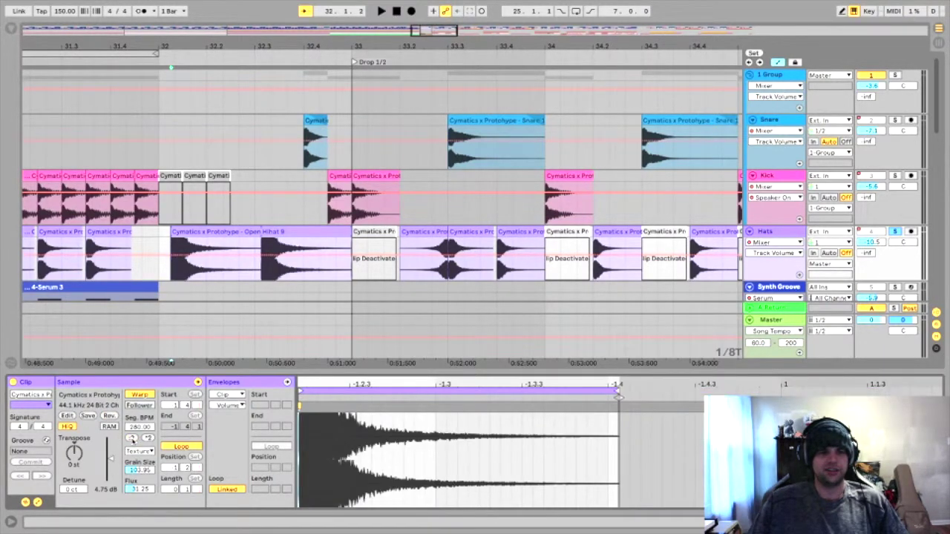
left_click(131, 439)
left_click(132, 439)
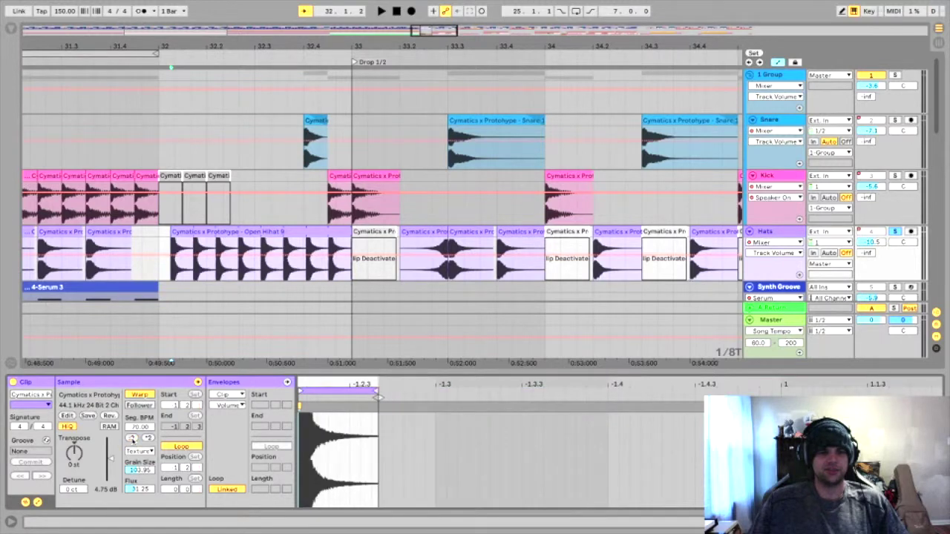
Restore the hihat clip's segment tempo to 560 BPM, reverse the sample again and view its warp modes, keeping Texture
left_click(147, 439)
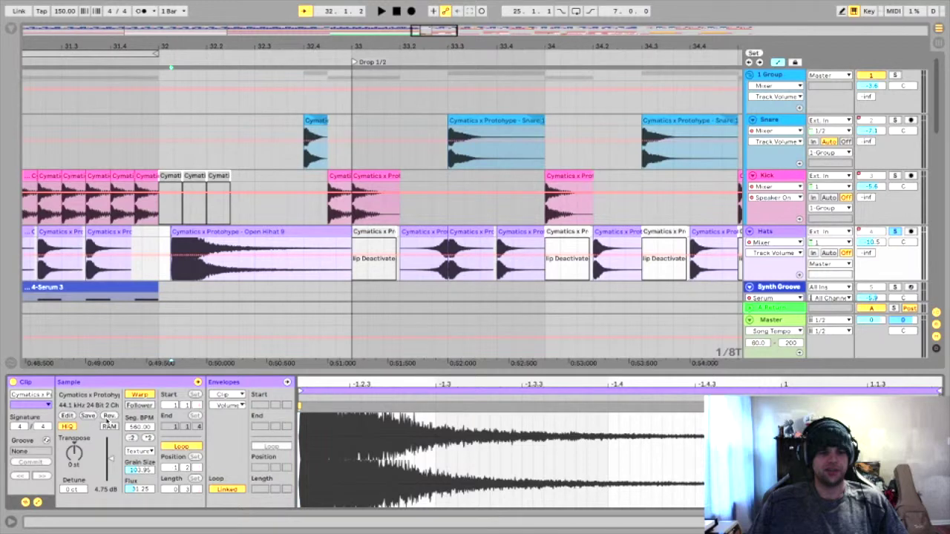
left_click(108, 417)
left_click(139, 451)
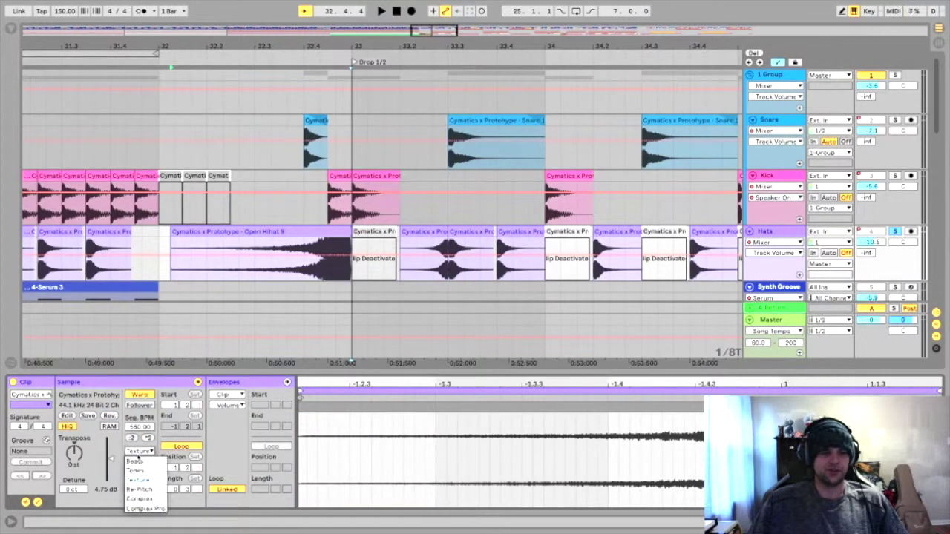
left_click(115, 479)
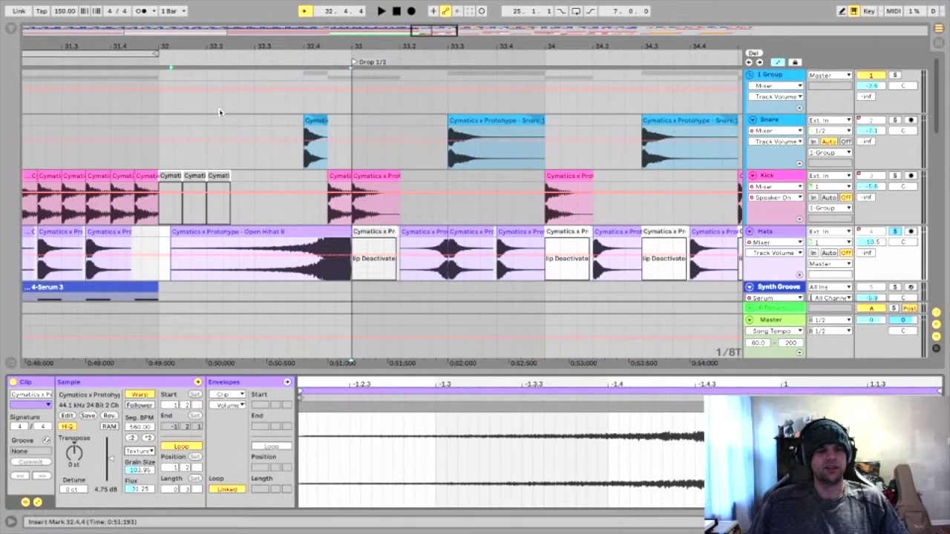
Unsolo Hats, play part of Build 1 with all tracks, stopping around bar 20, and examine the drum clips around bar 25
mouse_move(195, 43)
left_mouse_down()
mouse_move(379, 45)
mouse_move(378, 30)
left_mouse_up()
left_click_drag(281, 47, 529, 47)
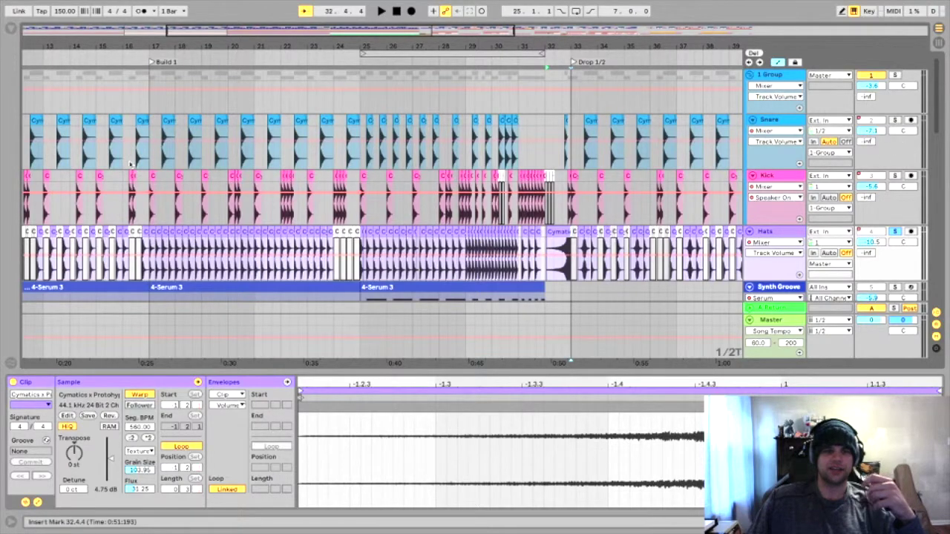
left_click_drag(141, 45, 141, 45)
left_click_drag(141, 45, 399, 46)
left_click(397, 58)
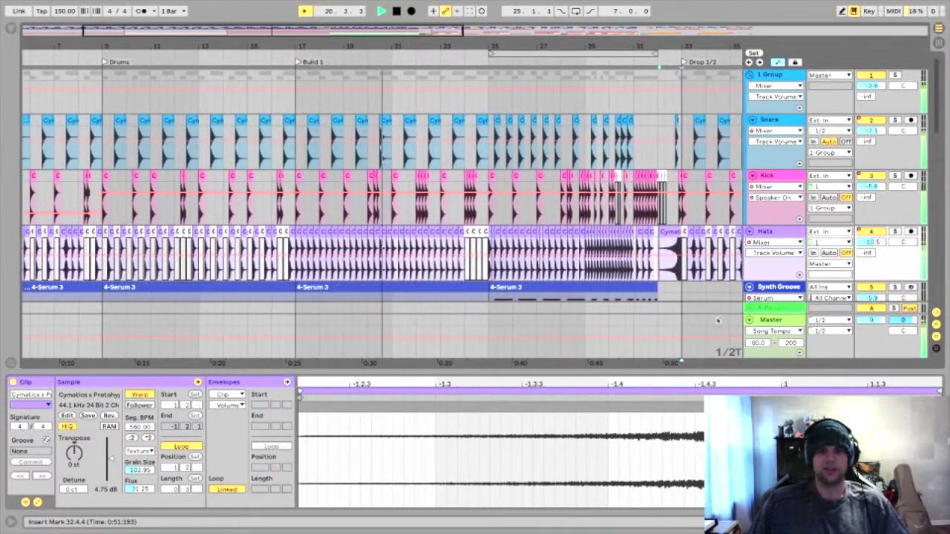
left_click_drag(528, 42, 527, 107)
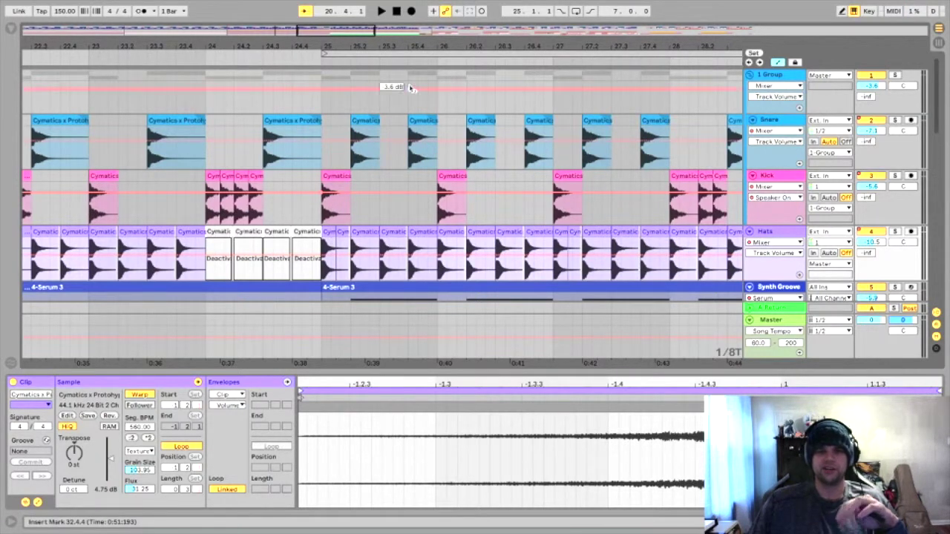
Examine the snare, kick and hat clips from bar 21 to Drop 1/2 and play part of Build 1 from about bar 20
left_click_drag(622, 44, 383, 42)
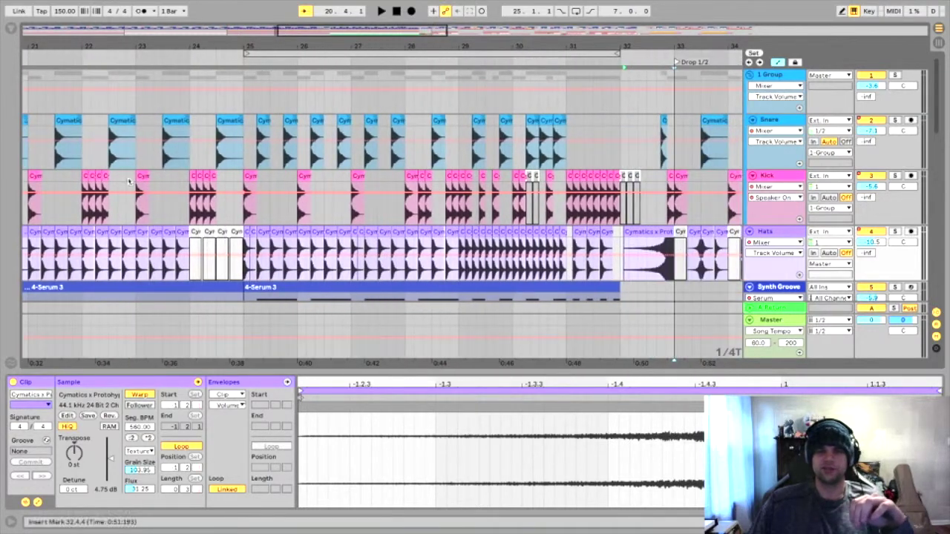
left_click_drag(672, 45, 477, 46)
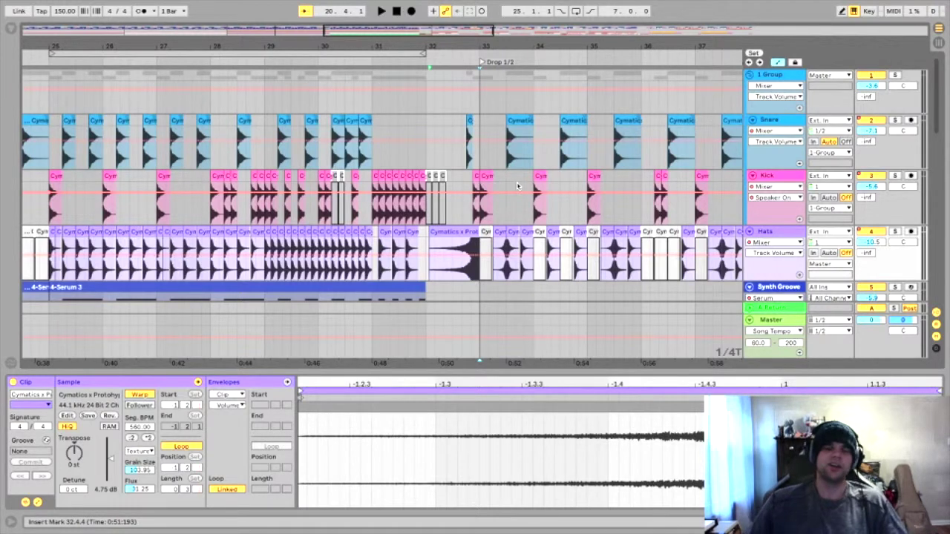
left_click_drag(483, 44, 607, 52)
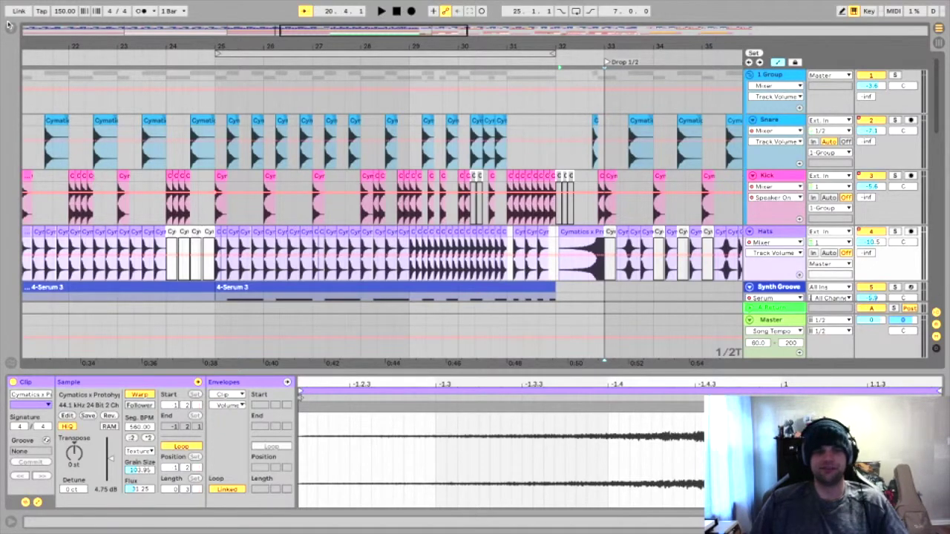
left_click_drag(216, 50, 352, 36)
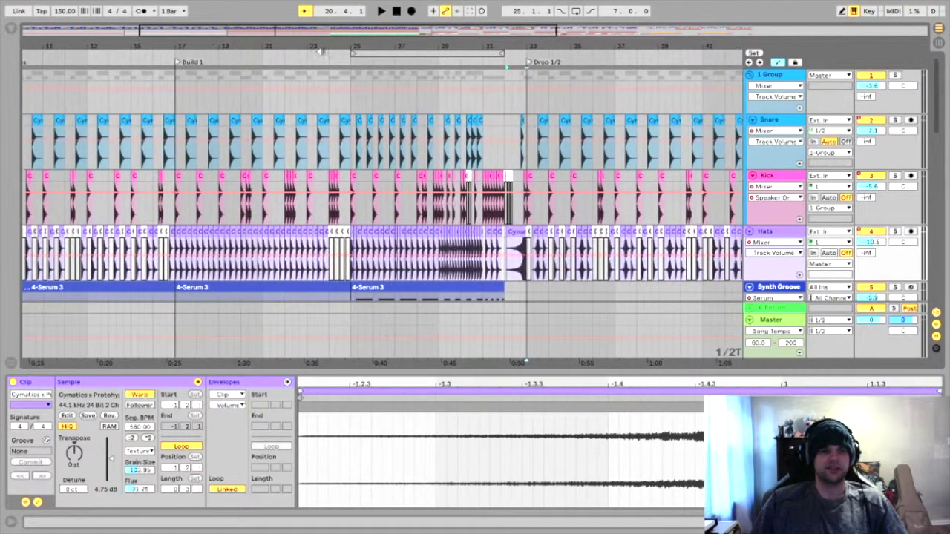
left_click(240, 59)
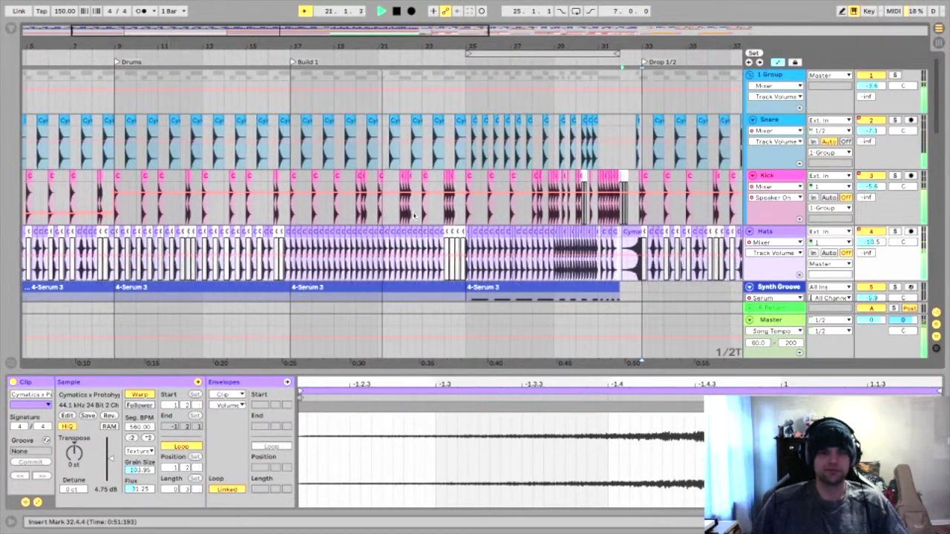
scroll(416, 216, "down", 8)
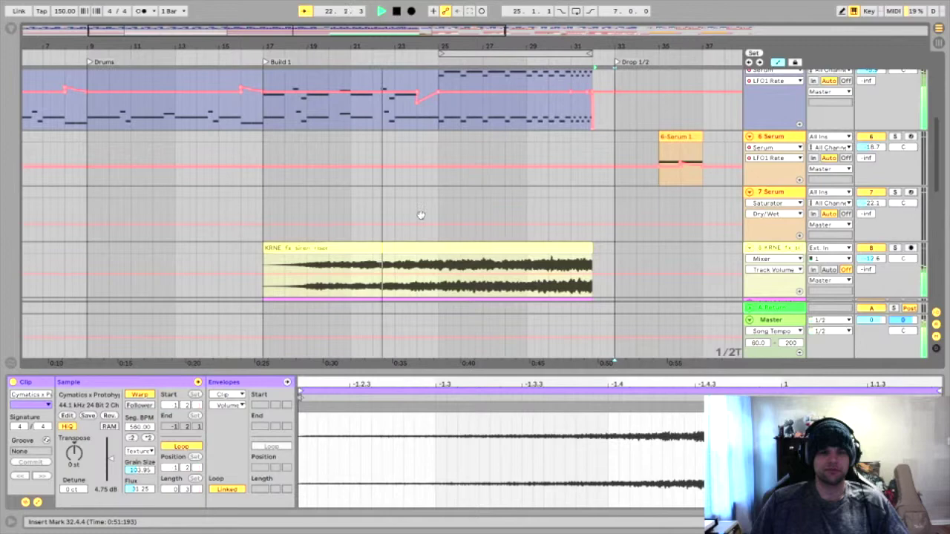
scroll(416, 185, "up", 8)
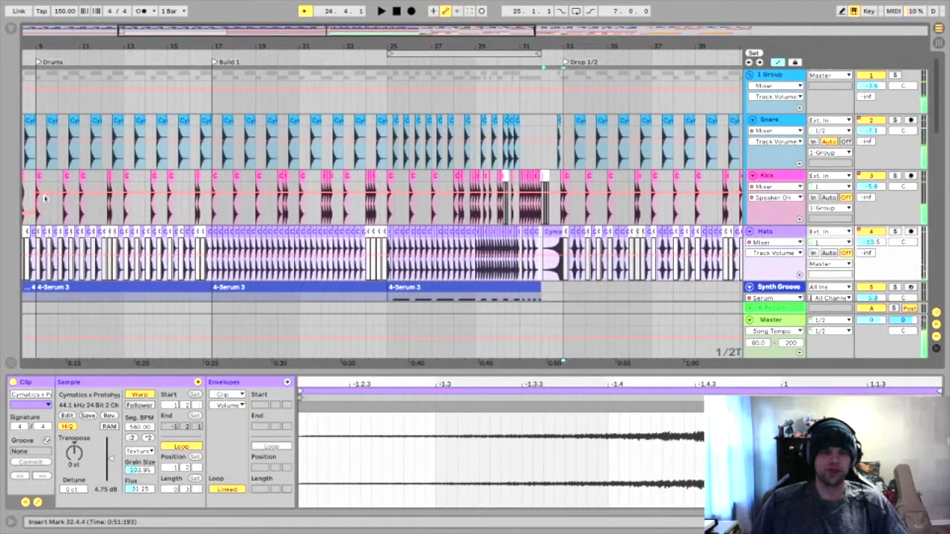
Open the KRNE siren riser clip in Build 1 and hide the automation lanes in the arrangement
scroll(338, 167, "down", 10)
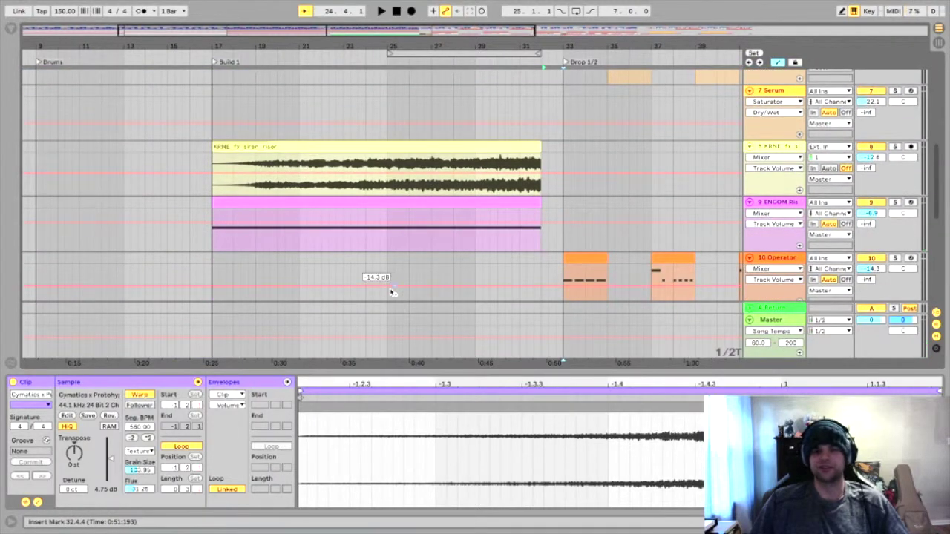
left_click(322, 149)
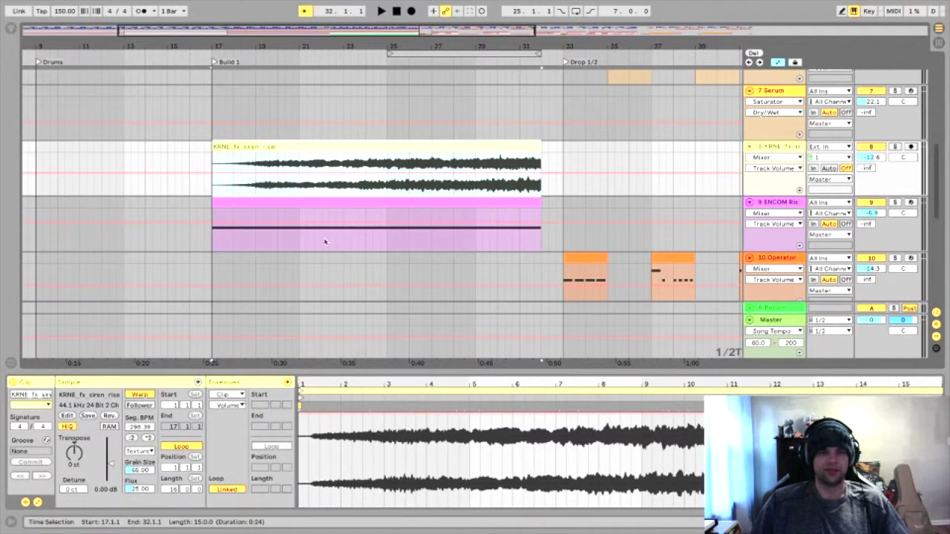
left_click(778, 63)
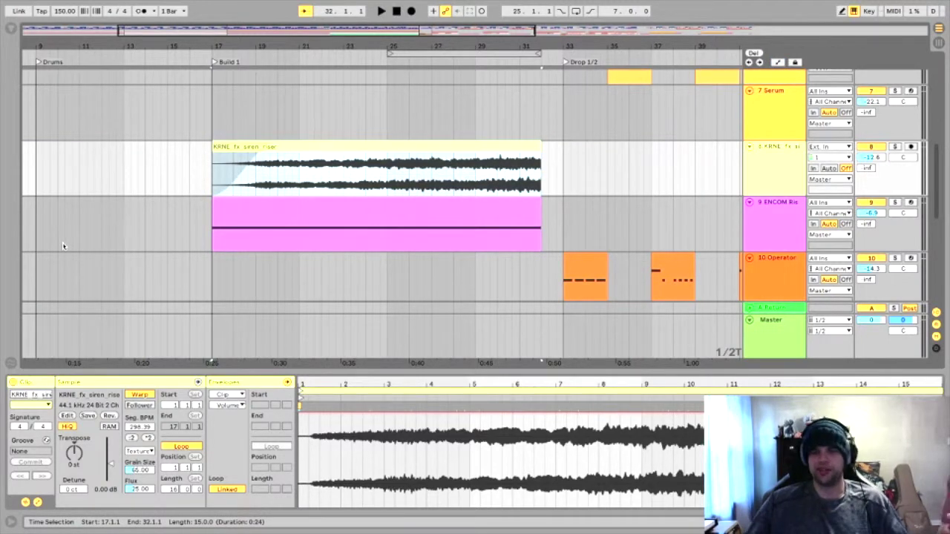
Open the ENCOM Riser MIDI clip in Build 1, find its sustained note and enlarge the note editor
left_click(350, 199)
scroll(356, 450, "down", 5)
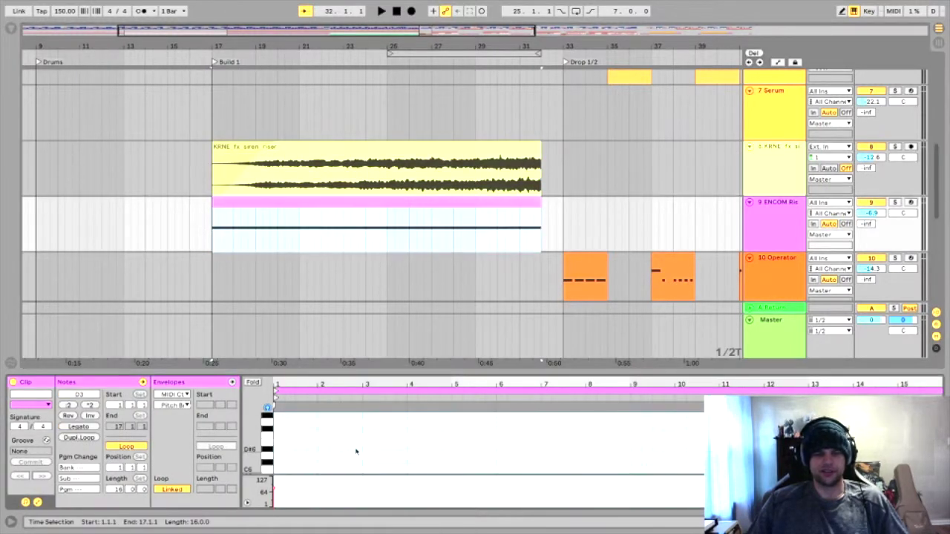
scroll(356, 458, "down", 6)
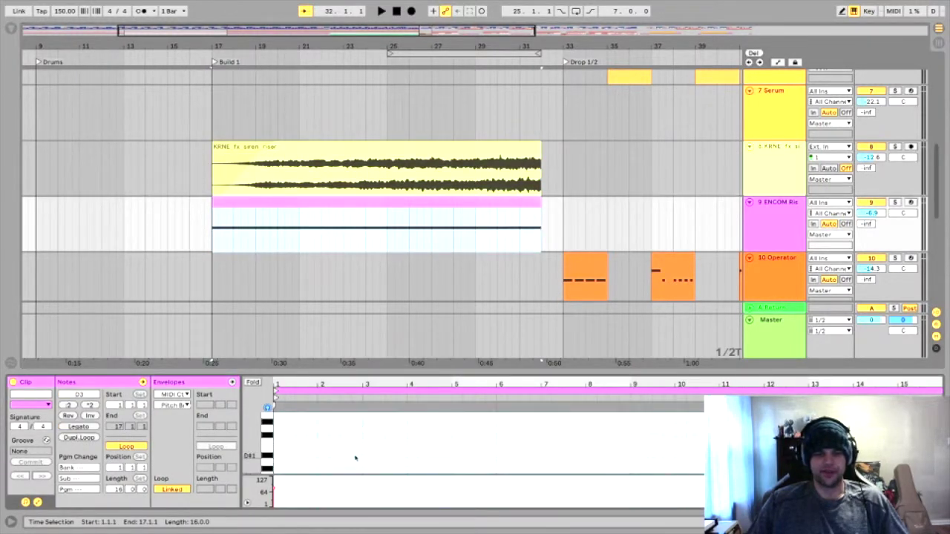
scroll(352, 456, "up", 8)
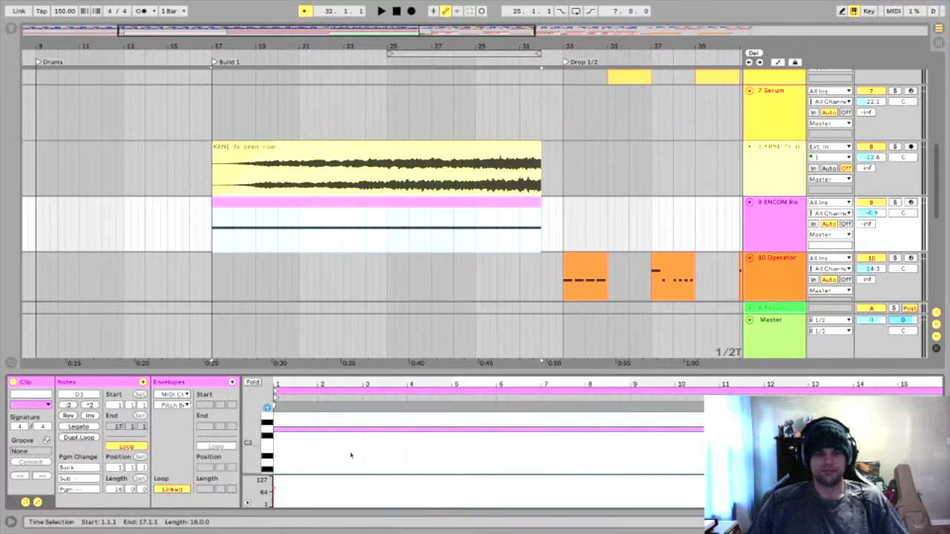
left_click_drag(384, 369, 382, 290)
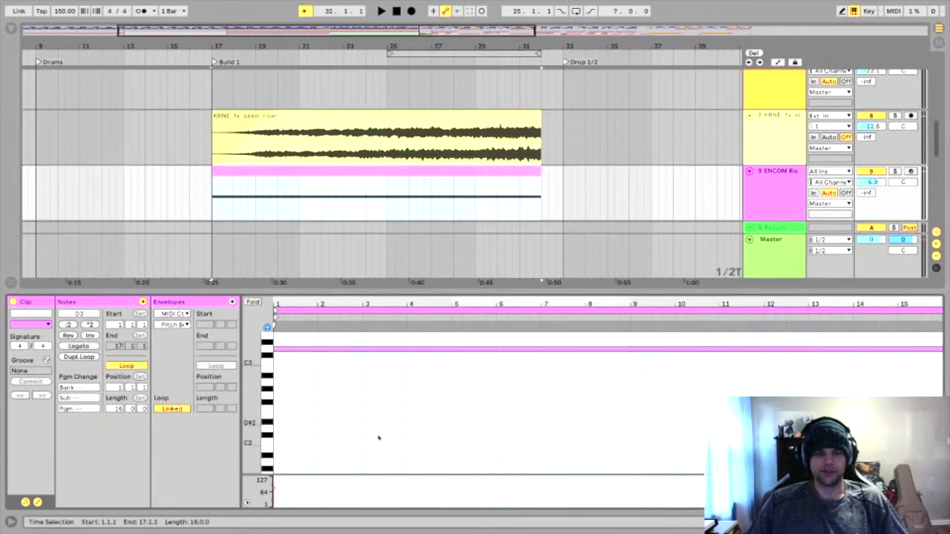
Show the ENCOM Riser clip's envelopes, keep the MIDI Pitch Bend envelope chosen and reduce the clip view's height
left_click(185, 303)
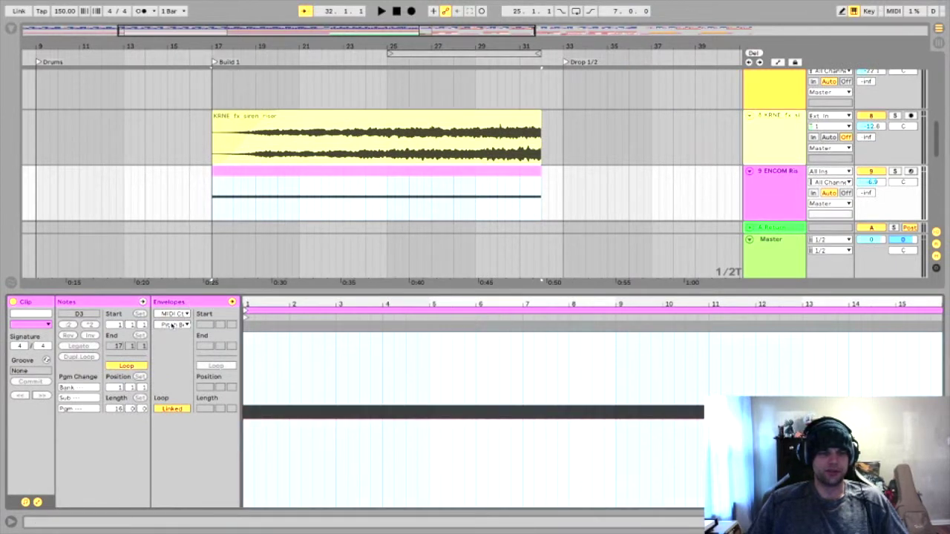
left_click(172, 325)
left_click(169, 378)
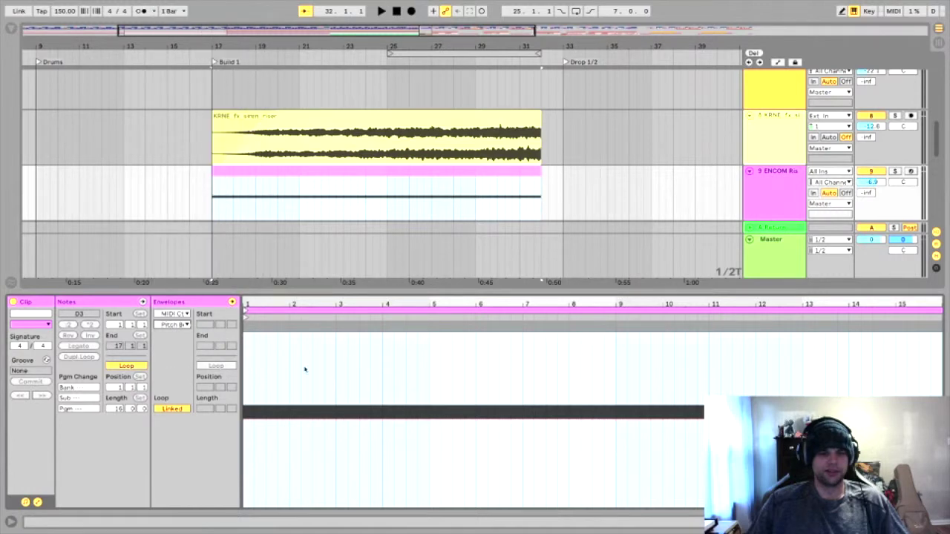
left_click_drag(347, 292, 349, 338)
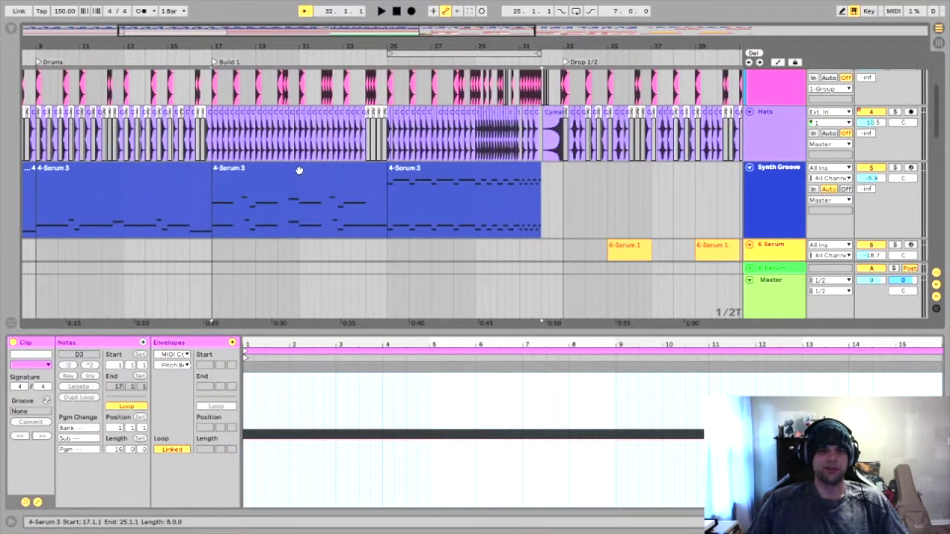
Show the ENCOM Riser track's device chain with its macros and Utility, and return to the Synth Groove track
scroll(387, 311, "down", 3)
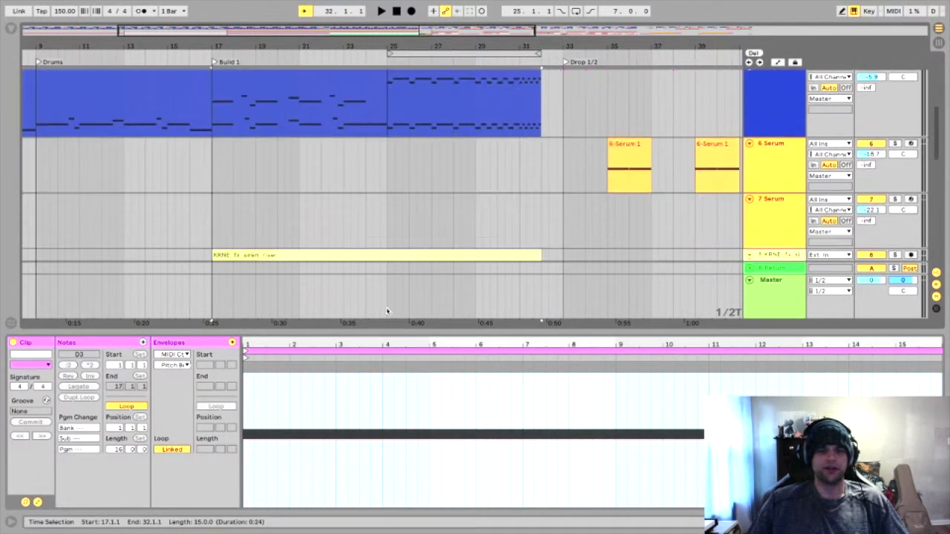
scroll(407, 266, "down", 5)
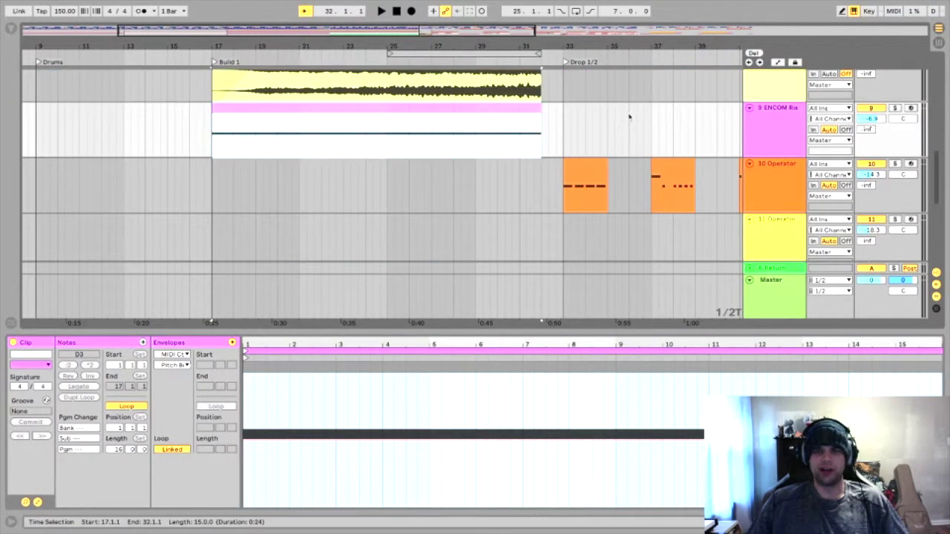
left_click(784, 108)
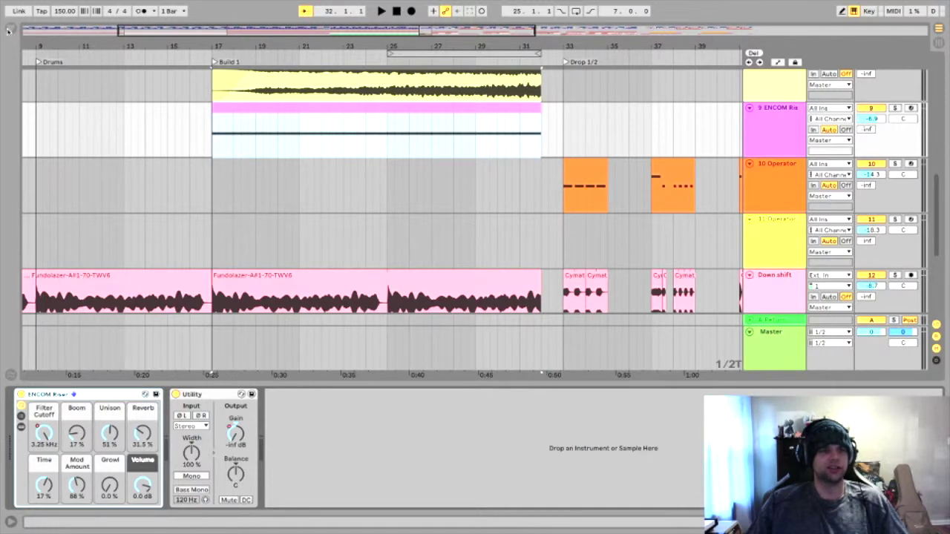
left_click(8, 30)
left_click(8, 28)
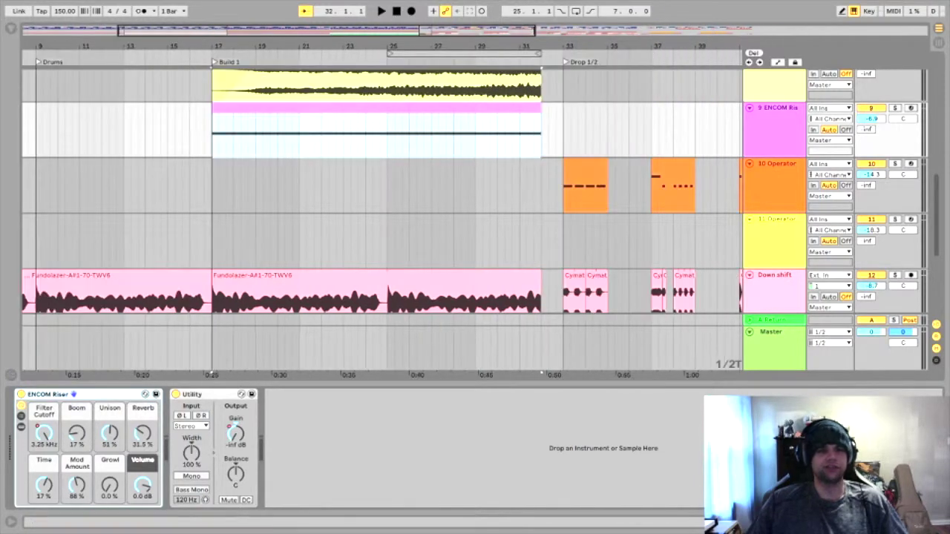
scroll(446, 213, "up", 1)
scroll(451, 220, "up", 8)
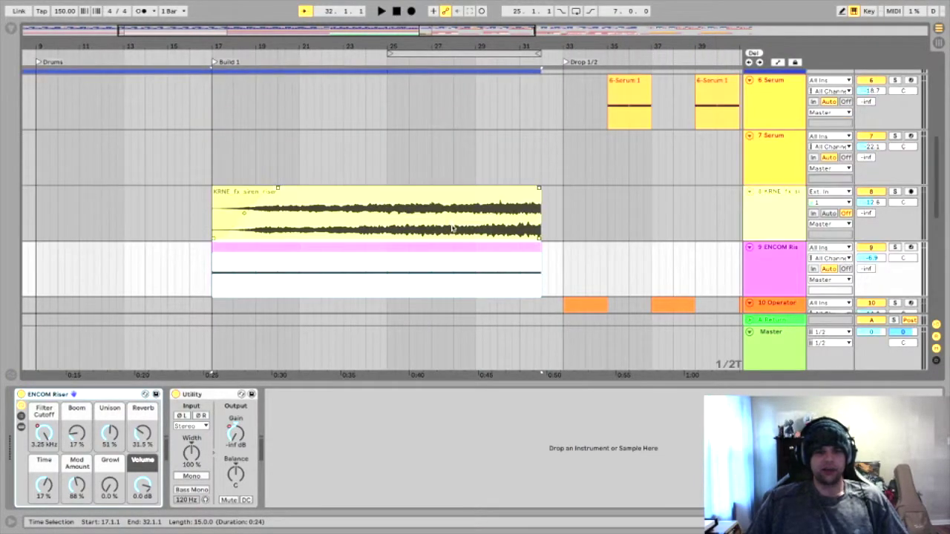
scroll(445, 204, "down", 3)
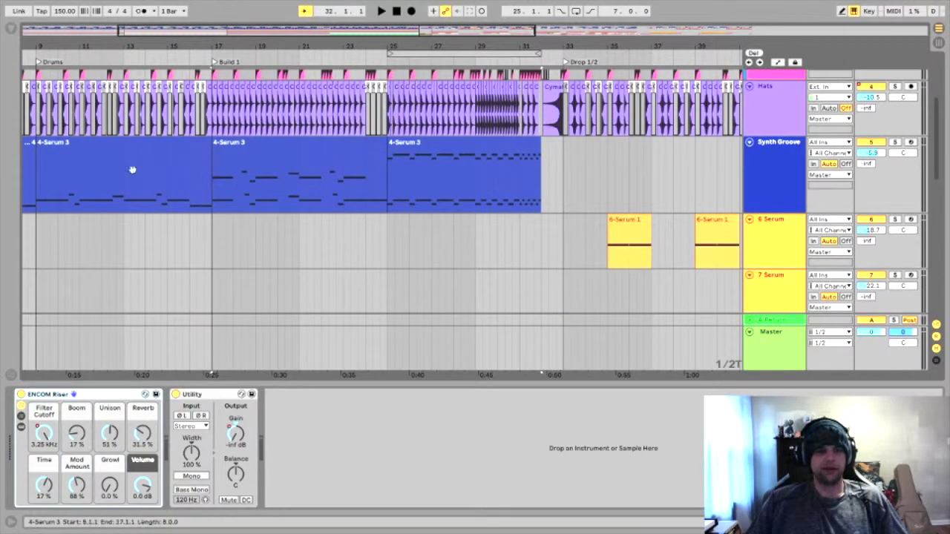
Solo the Synth Groove track and play parts of its Drums and Build 1 clips to compare the sections
left_click(288, 149)
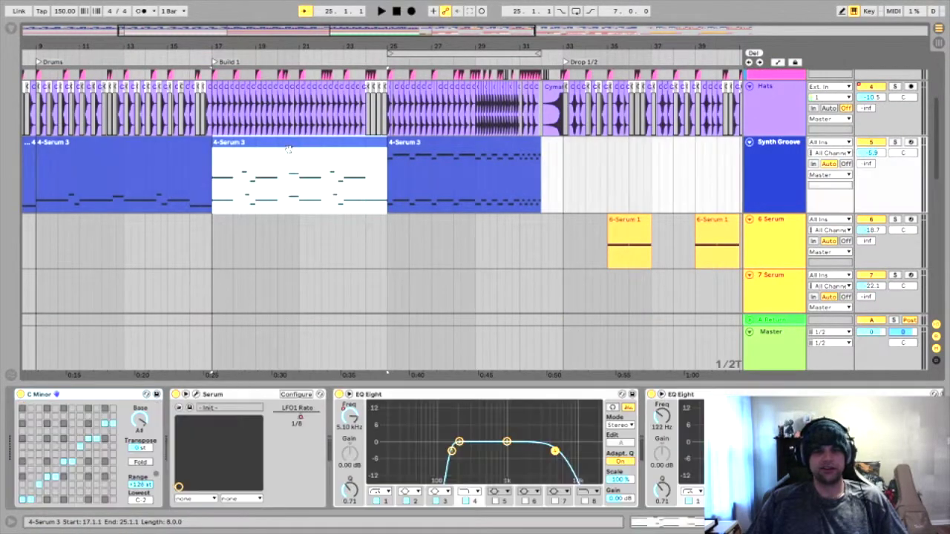
left_click(785, 149)
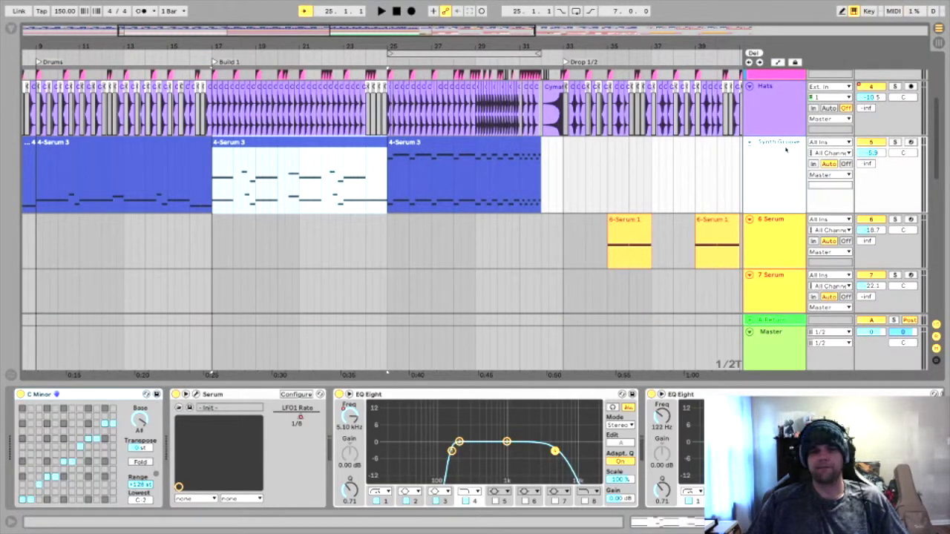
left_click(82, 154)
left_click(896, 144)
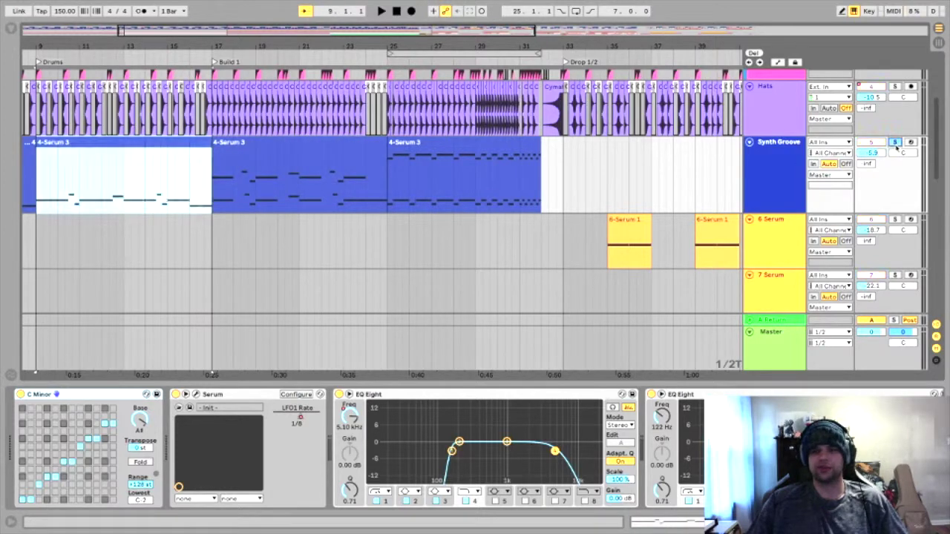
key("space")
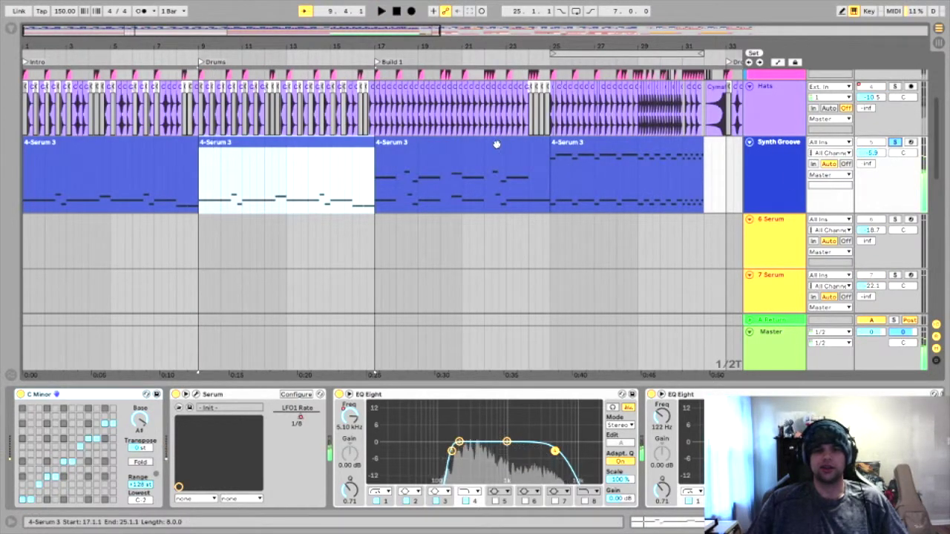
left_click(497, 144)
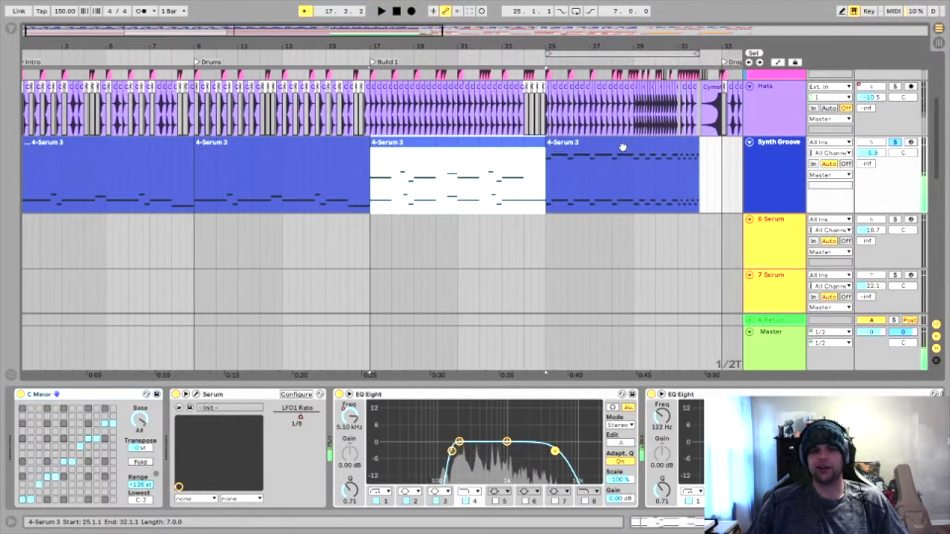
left_click(620, 148)
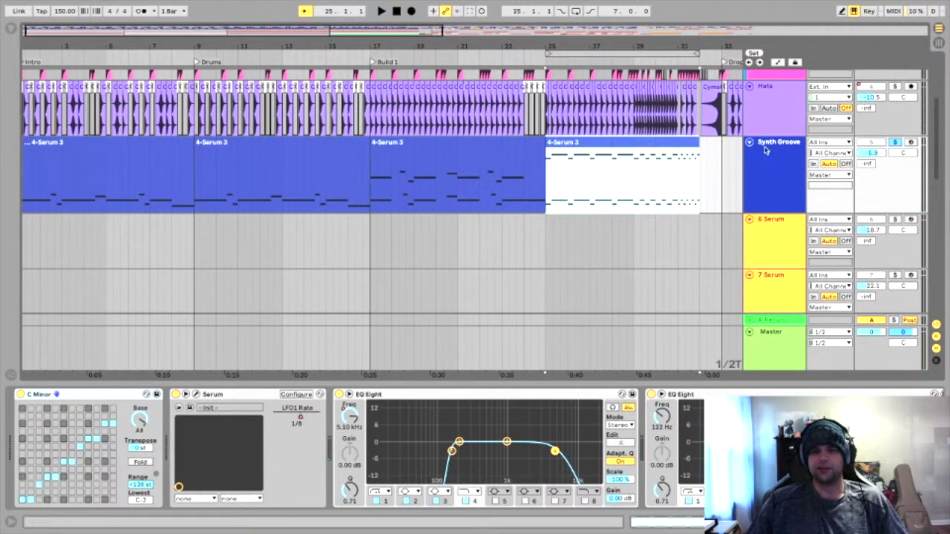
Open the Synth Groove clip at bar 25, show its rising Pitch Bend envelope and play the clip through to its end
double_click(609, 146)
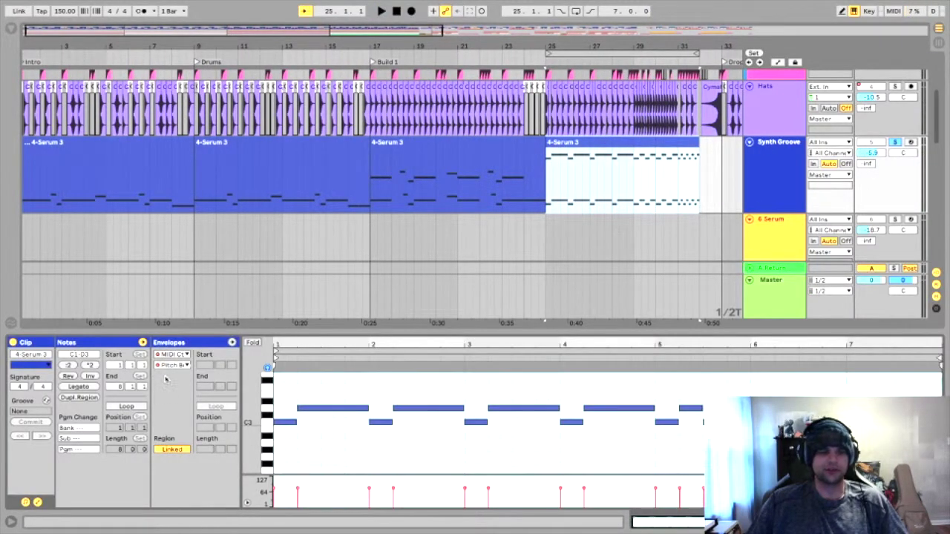
left_click(189, 342)
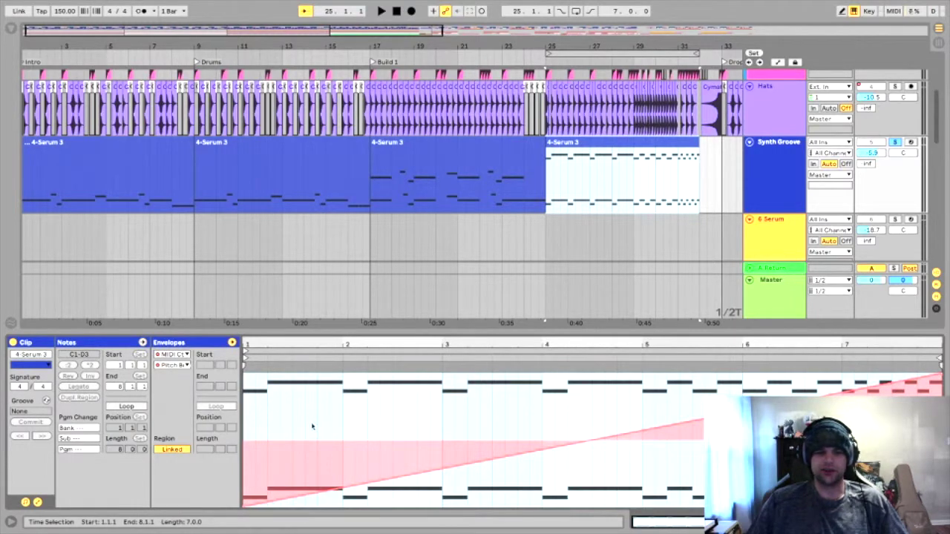
mouse_move(245, 506)
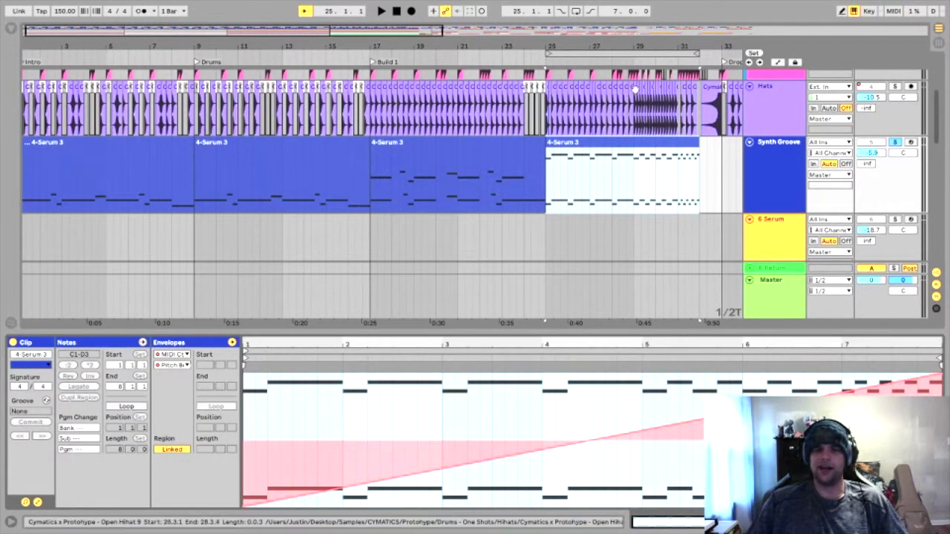
key("space")
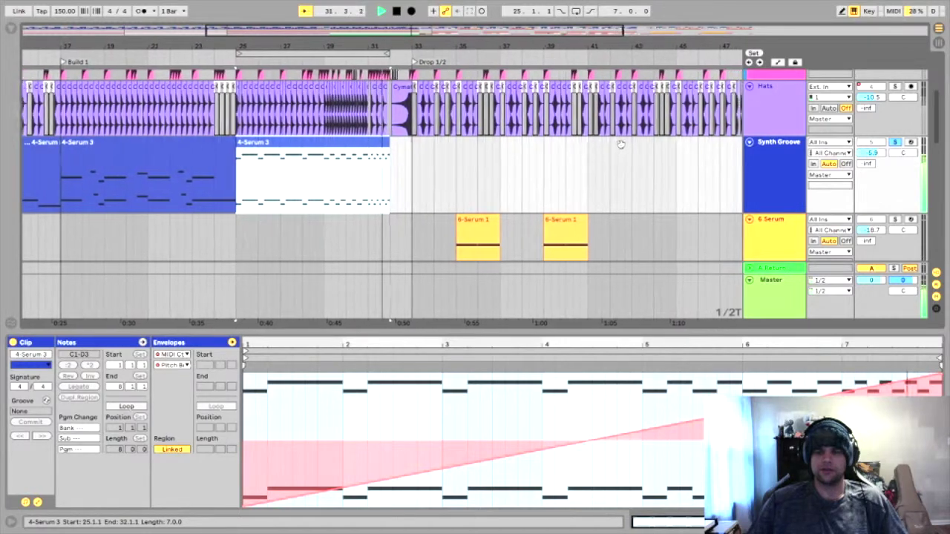
key("space")
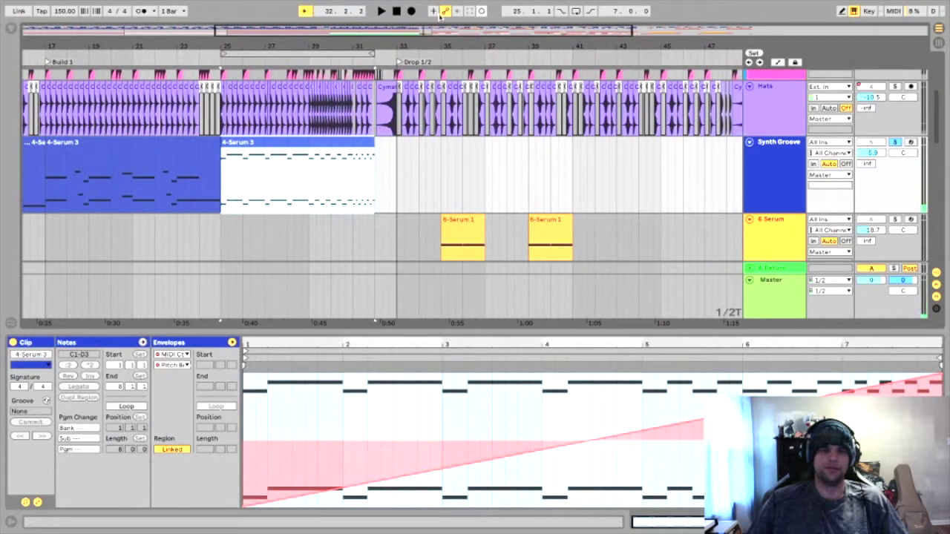
left_click_drag(286, 46, 371, 26)
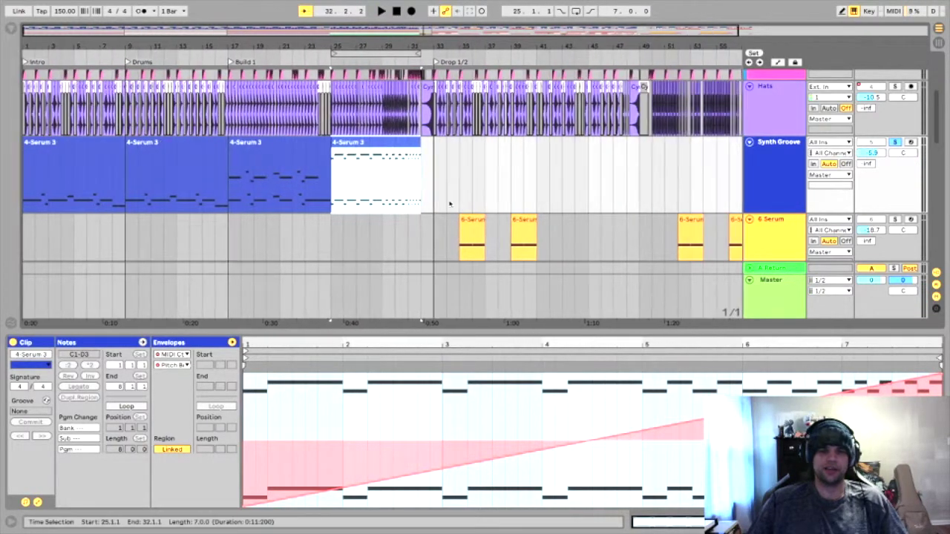
Look over the Synth Groove clip between Build 1 and Drop 1/2, and turn off the Synth Groove track's solo
scroll(447, 204, "up", 3)
scroll(447, 211, "down", 4)
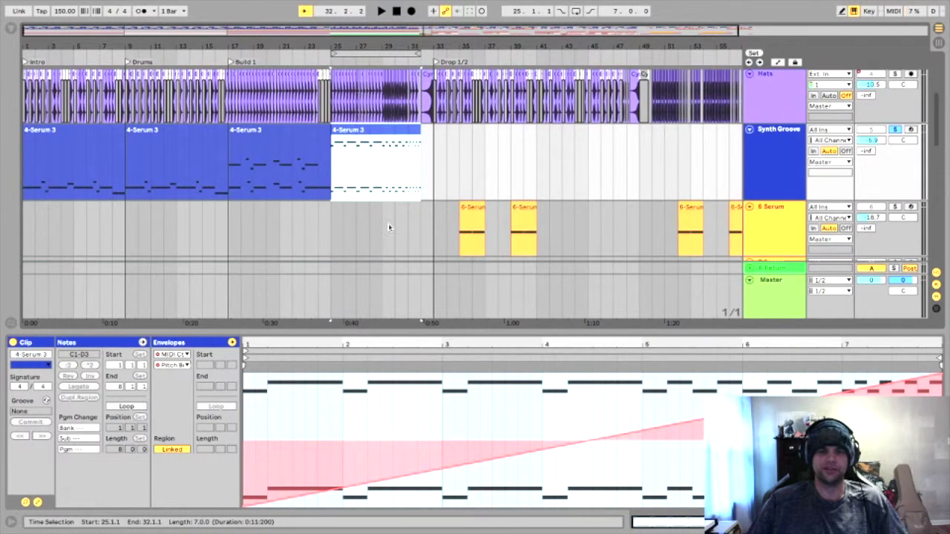
left_click_drag(380, 46, 379, 46)
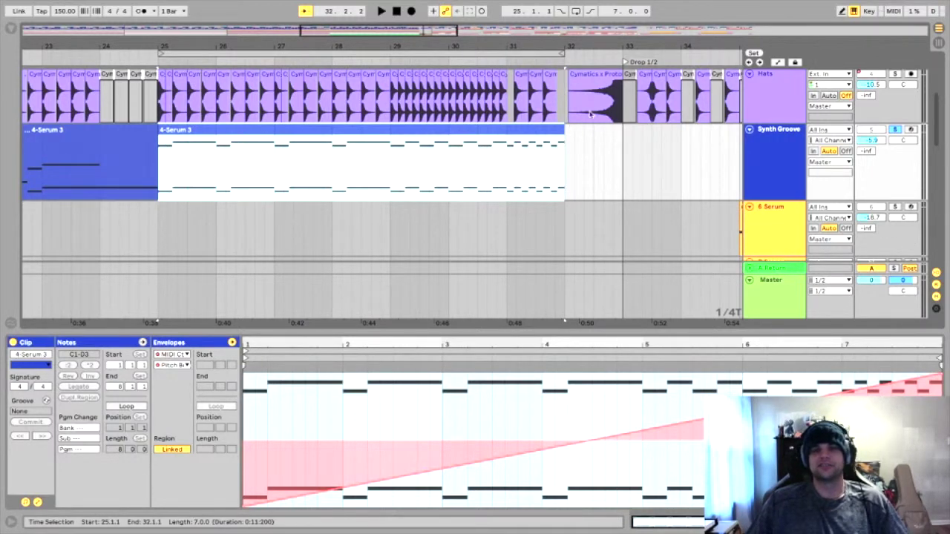
left_click_drag(616, 46, 616, 159)
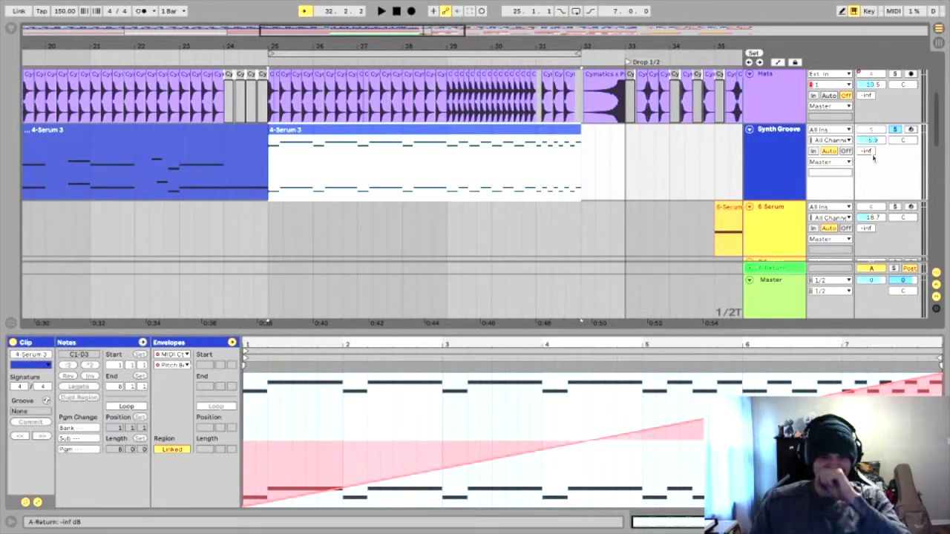
left_click(894, 129)
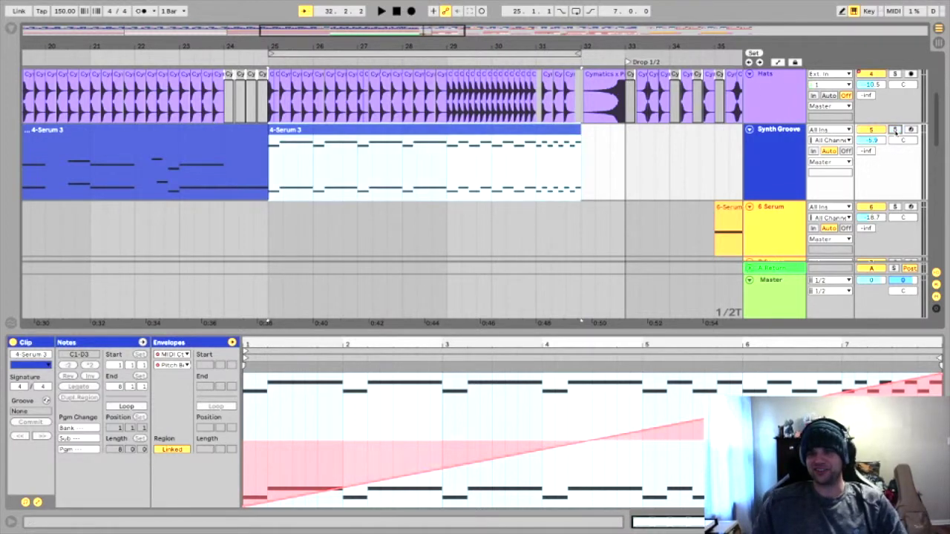
Play the full mix from the Build 1 locator into Drop 1/2 with the clip detail view hidden
left_click_drag(341, 45, 328, 15)
scroll(409, 221, "down", 3)
scroll(414, 245, "up", 6)
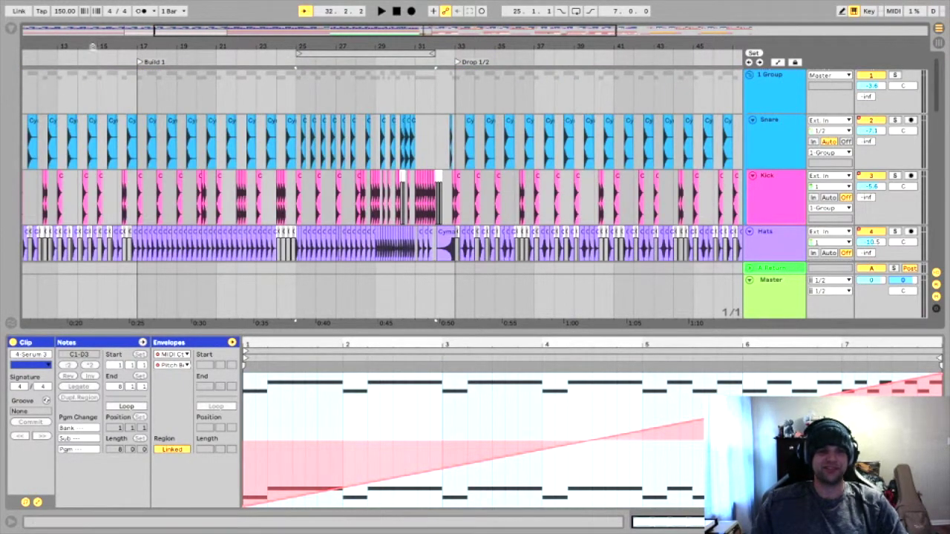
left_click(138, 64)
key("space")
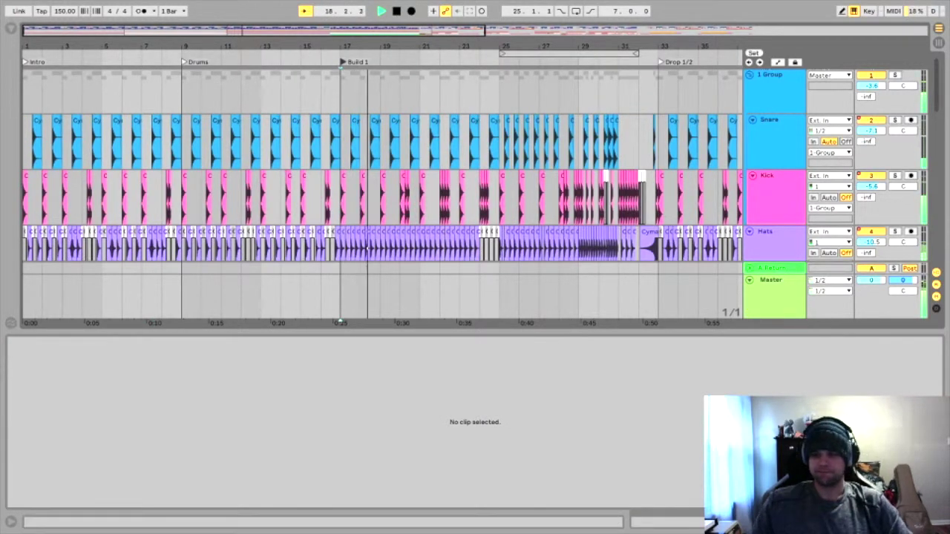
left_click(939, 522)
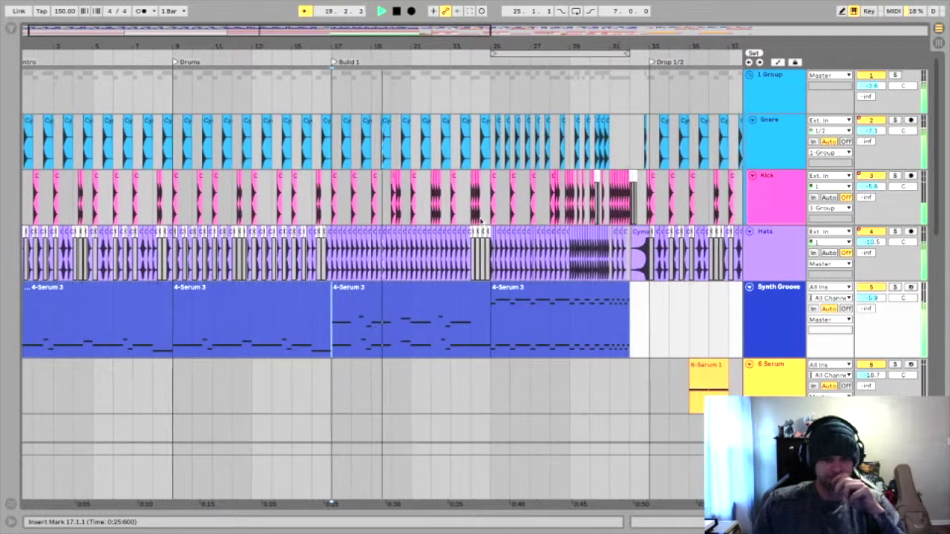
scroll(634, 396, "down", 1)
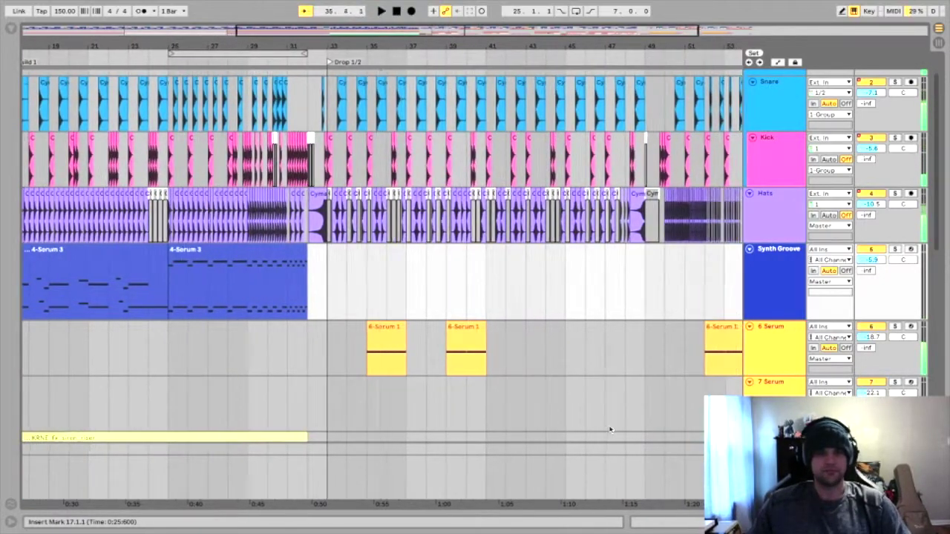
Solo the Snare, Kick and Hats tracks together and play them from Build 1 into Drop 1/2
left_click_drag(354, 43, 351, 161)
scroll(375, 267, "up", 2)
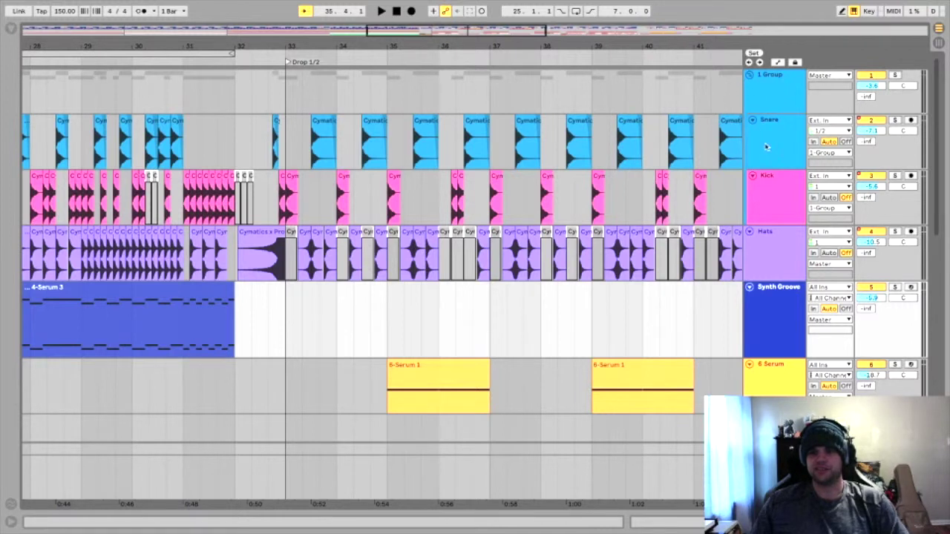
left_click(895, 120)
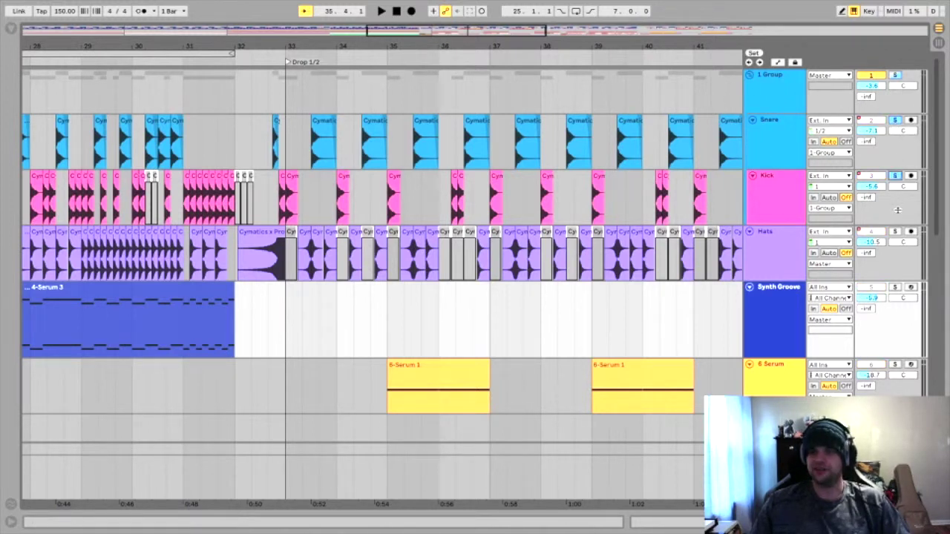
left_click_drag(170, 45, 190, 33)
left_click(167, 63)
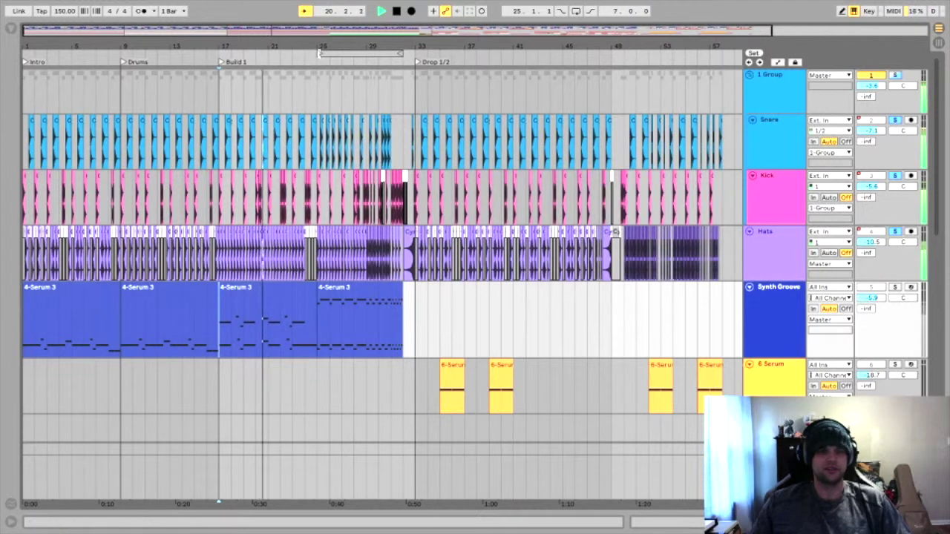
left_click(360, 319)
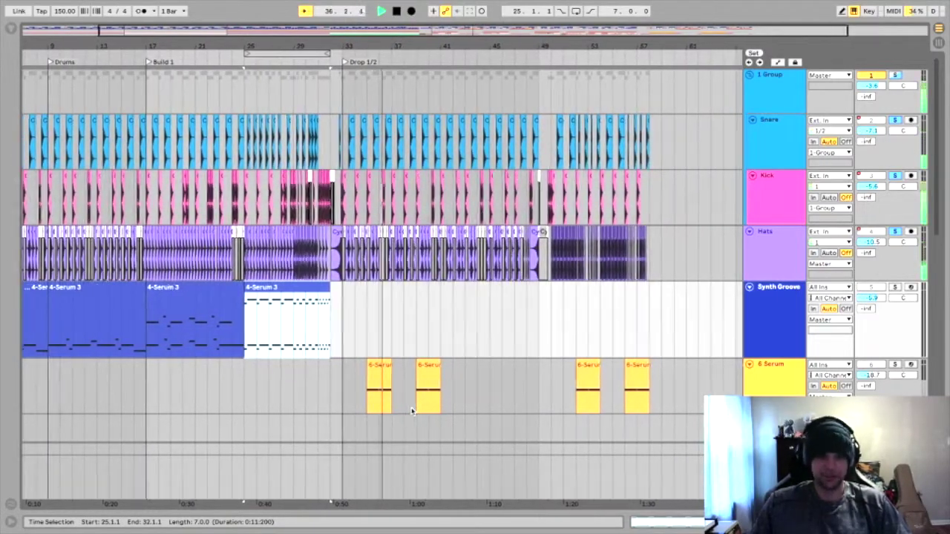
key("space")
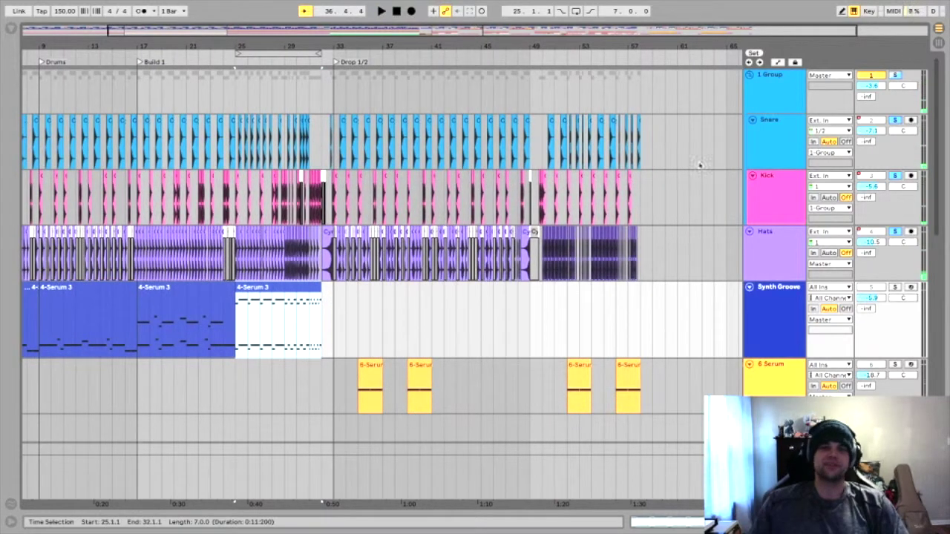
Solo the Down shift track and play its Cymatics Bass Shot clips at the start of Drop 1/2
scroll(571, 293, "down", 10)
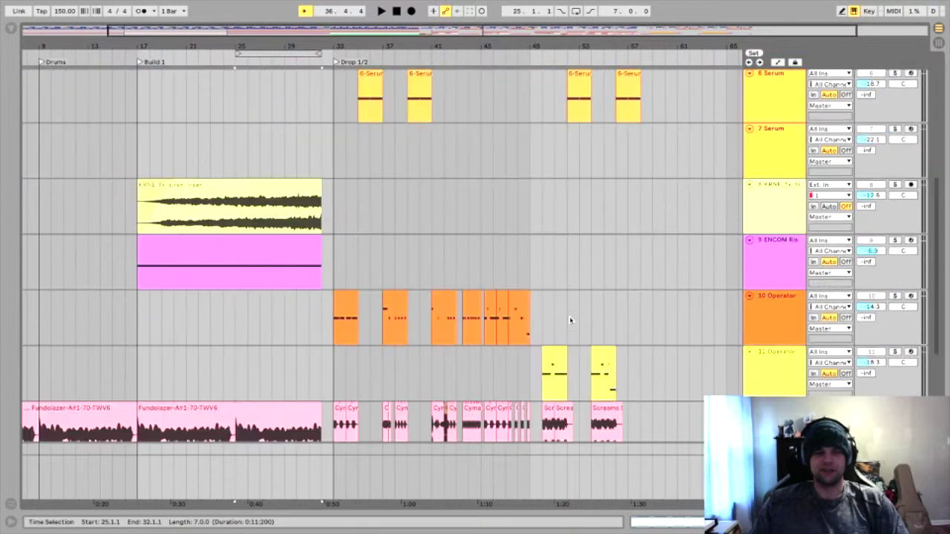
scroll(594, 334, "down", 3)
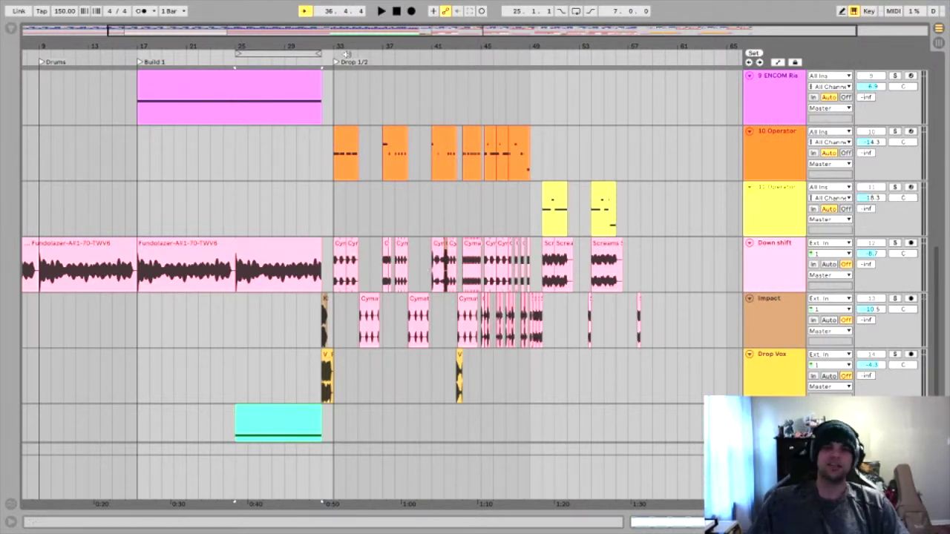
left_click_drag(343, 44, 472, 426)
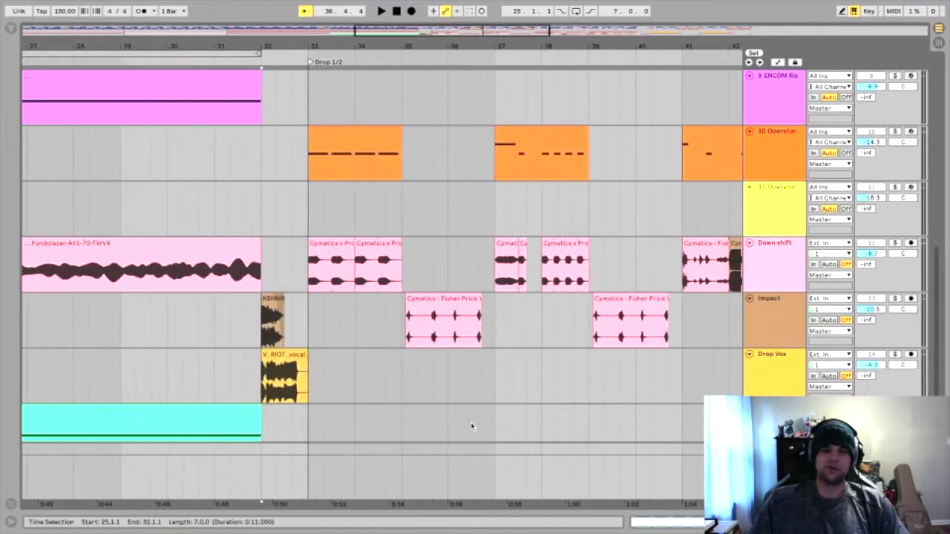
left_click(333, 244)
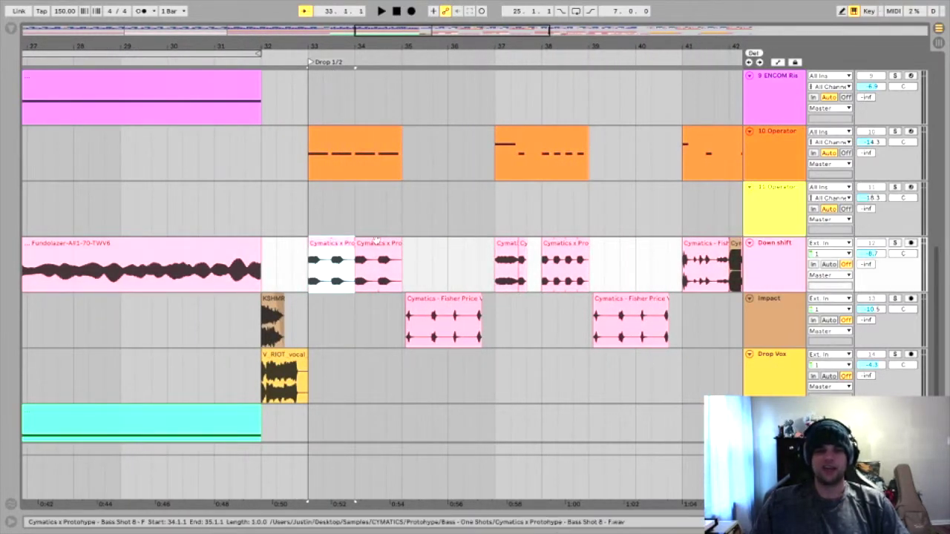
left_click_drag(319, 49, 320, 251)
left_click(897, 244)
key("space")
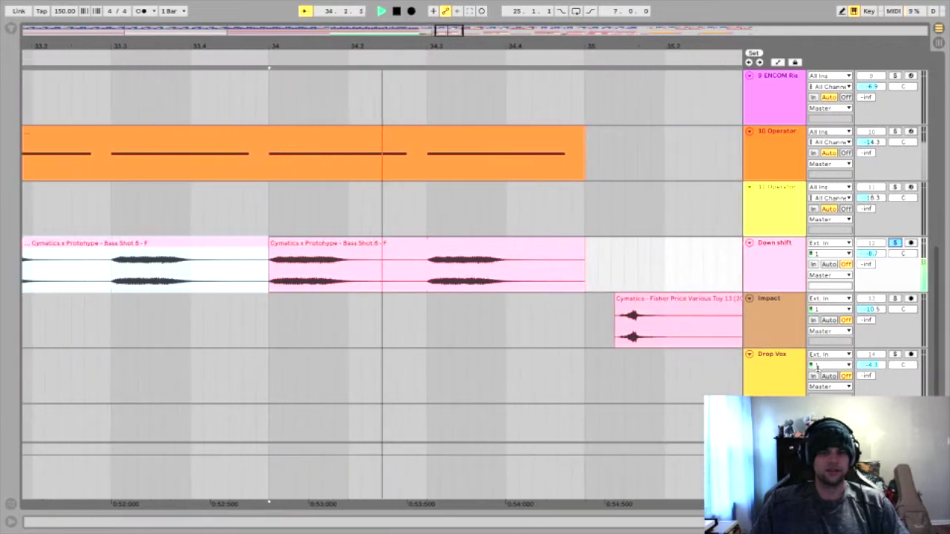
key("space")
Solo the 6 Serum track, select its clip at bar 35 and open the Mad Bass Serum instrument from its device chain
scroll(496, 219, "up", 5)
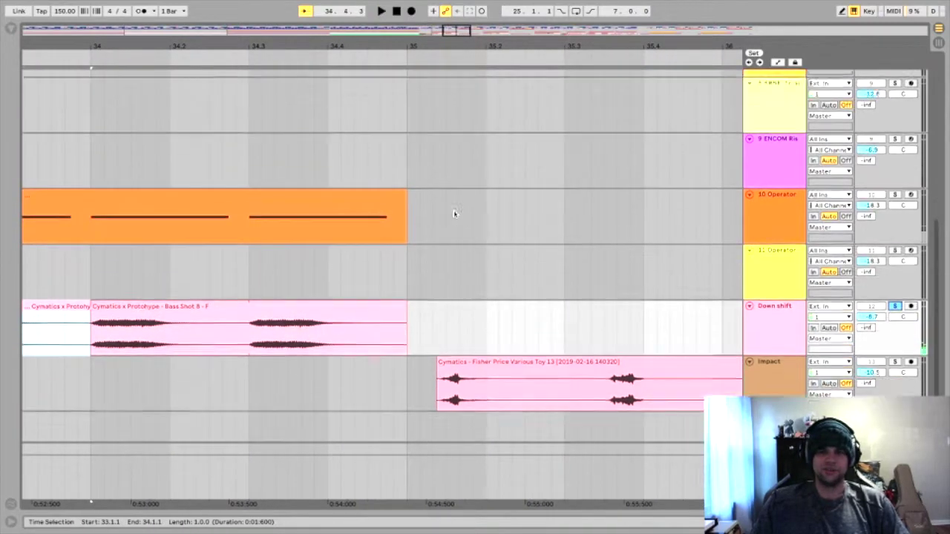
scroll(445, 212, "up", 3)
left_click_drag(416, 46, 344, 16)
scroll(453, 322, "down", 3)
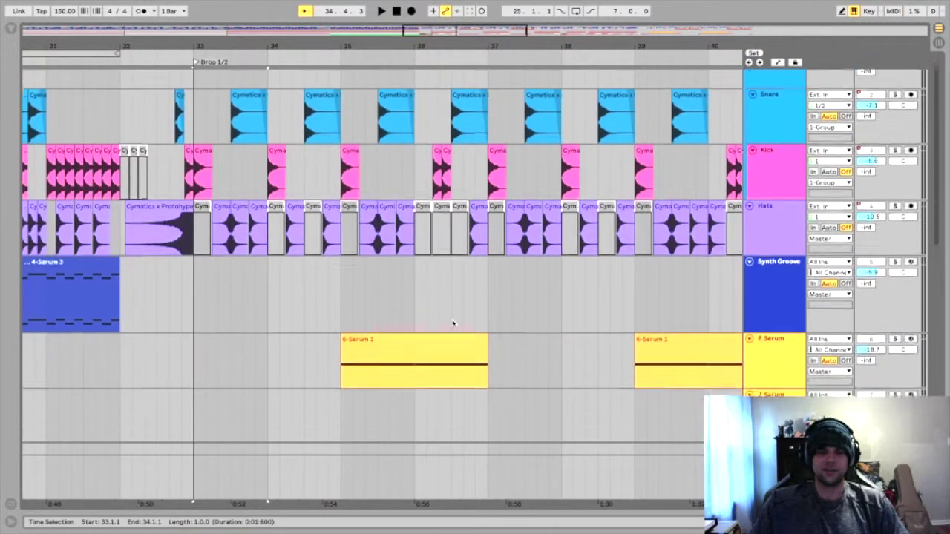
left_click(413, 243)
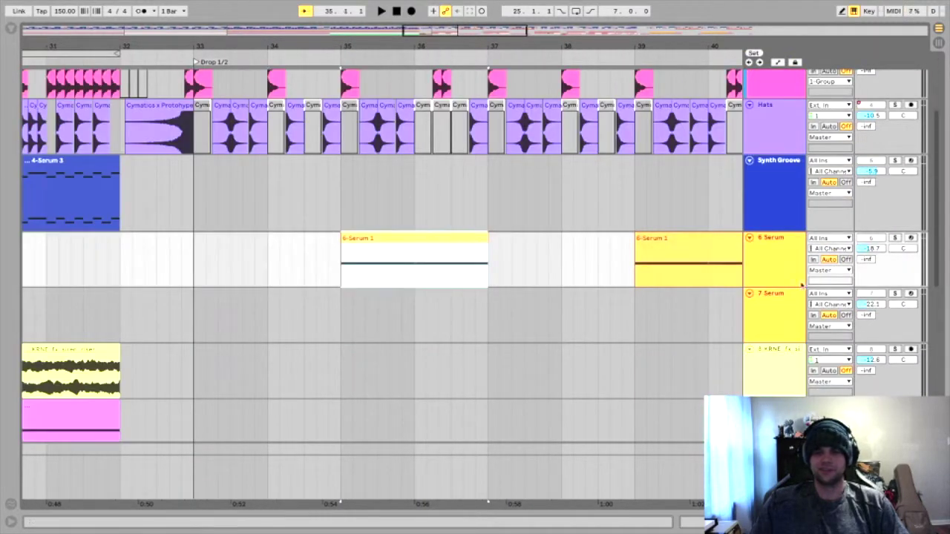
left_click(894, 238)
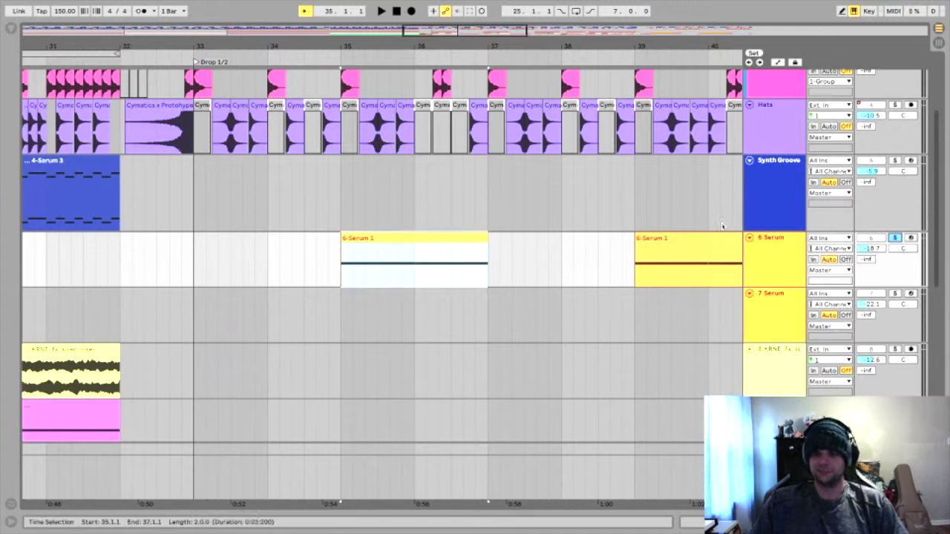
double_click(761, 243)
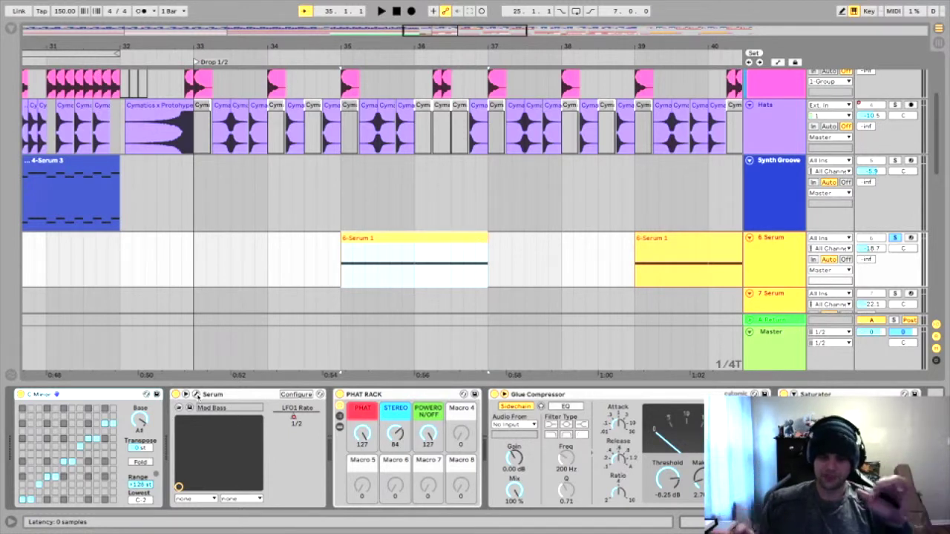
left_click(196, 394)
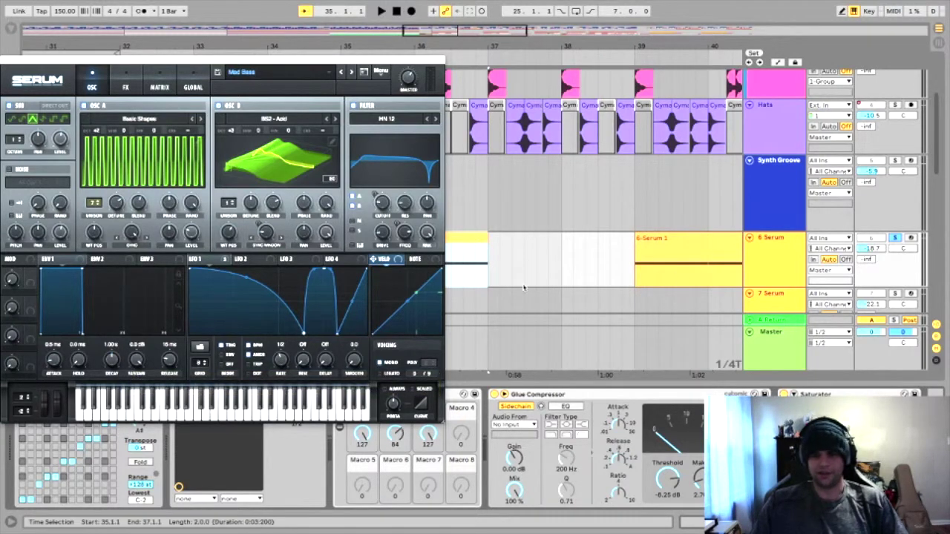
Show the arrangement's automation lanes and re-enable Serum's overridden LFO1 Rate automation
left_click(287, 362)
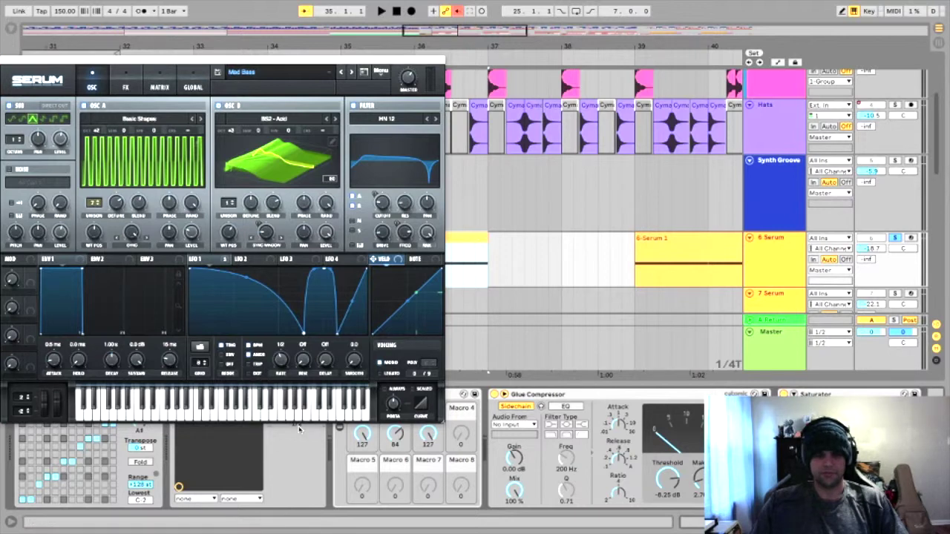
left_click(778, 63)
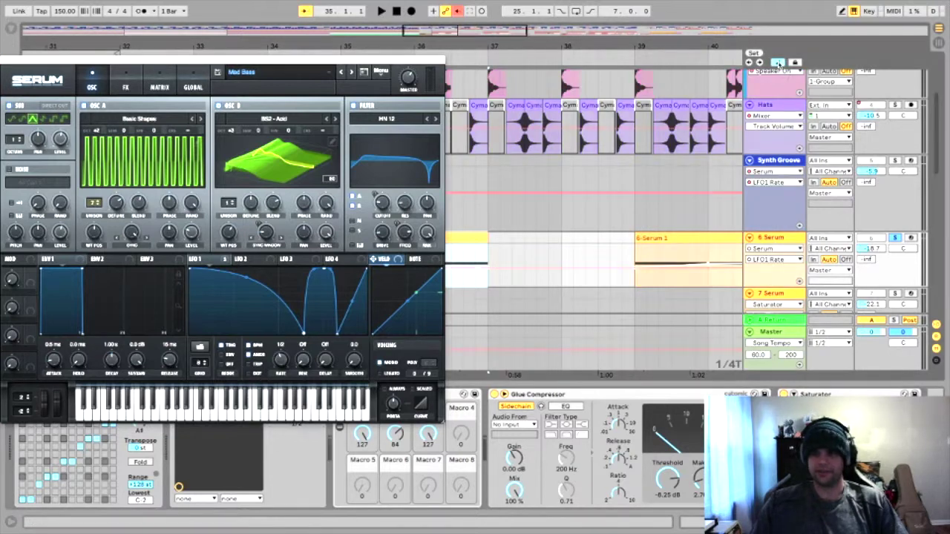
right_click(297, 426)
left_click(327, 463)
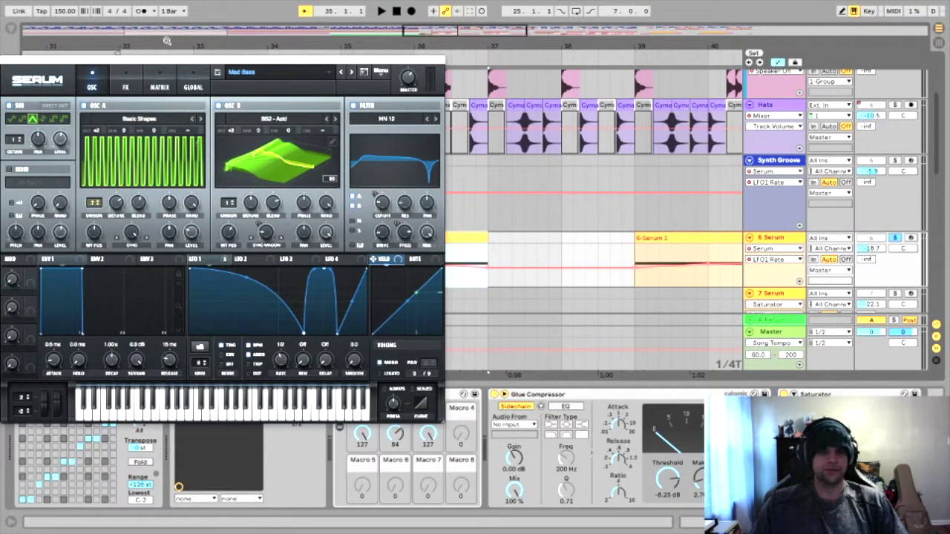
Move the Serum window clear of the 6-Serum 1 clip at bar 35 and the LFO1 Rate control, and play the clip
left_click_drag(190, 64, 324, 150)
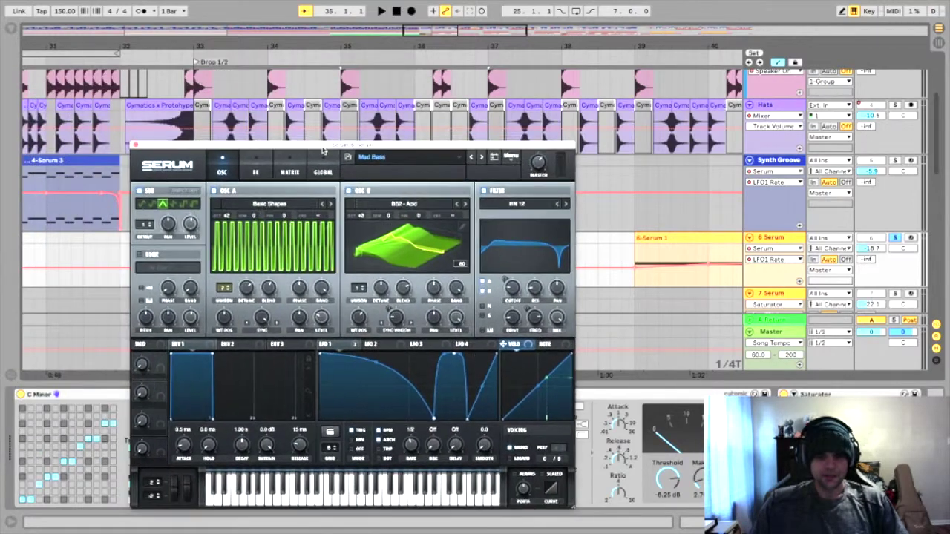
key("space")
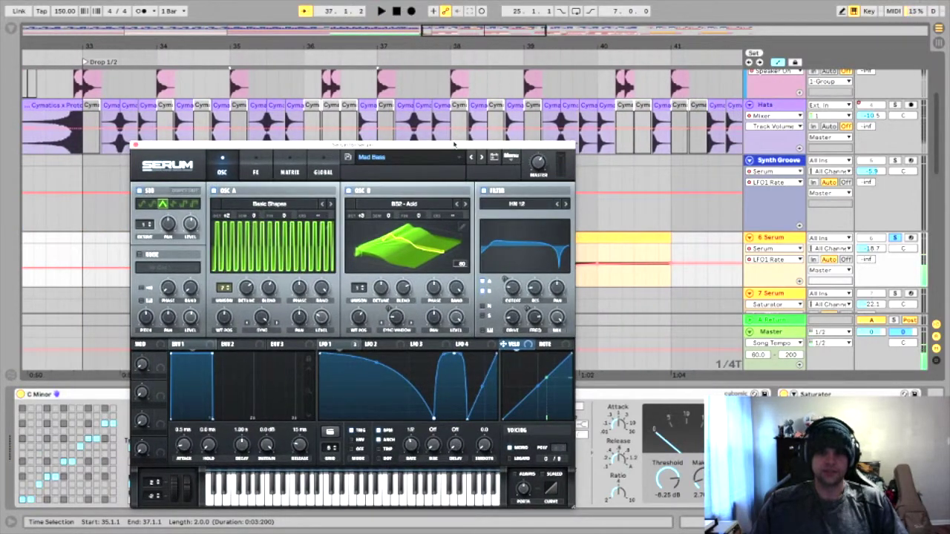
left_click_drag(455, 148, 719, 81)
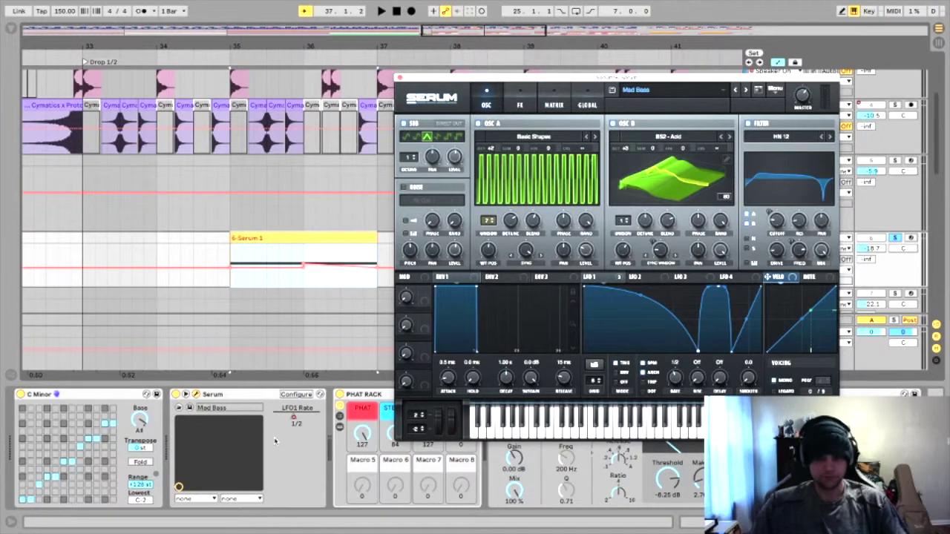
key("space")
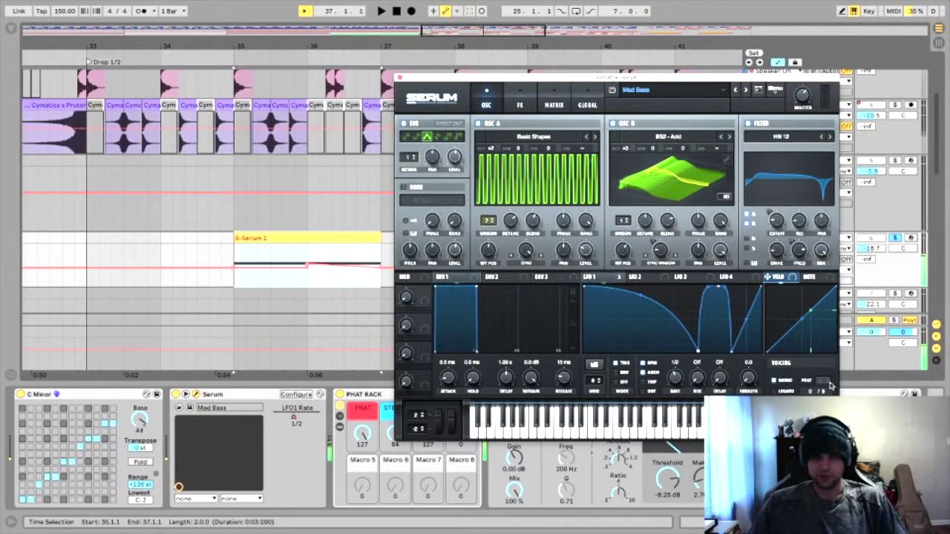
key("space")
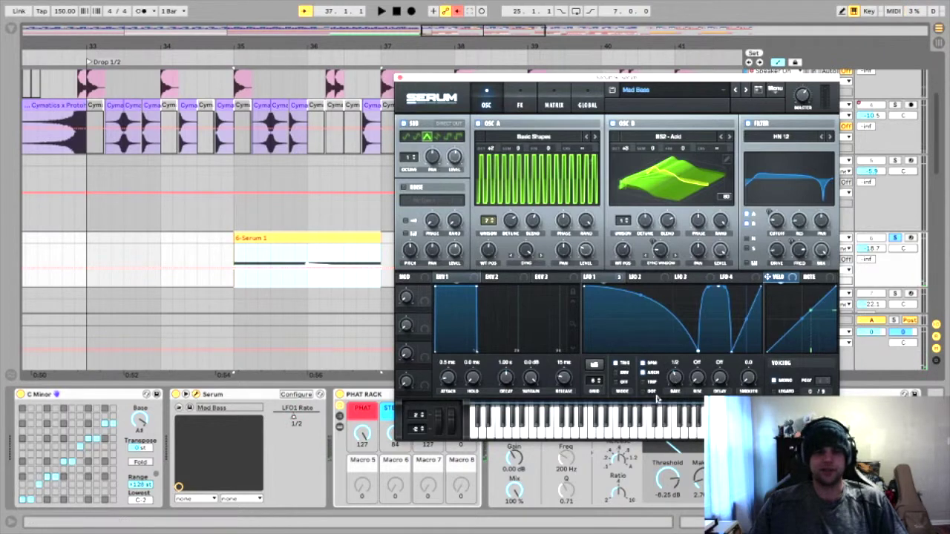
Re-enable the LFO1 Rate automation on the 6 Serum track and inspect its breakpoint at bar 36
right_click(293, 420)
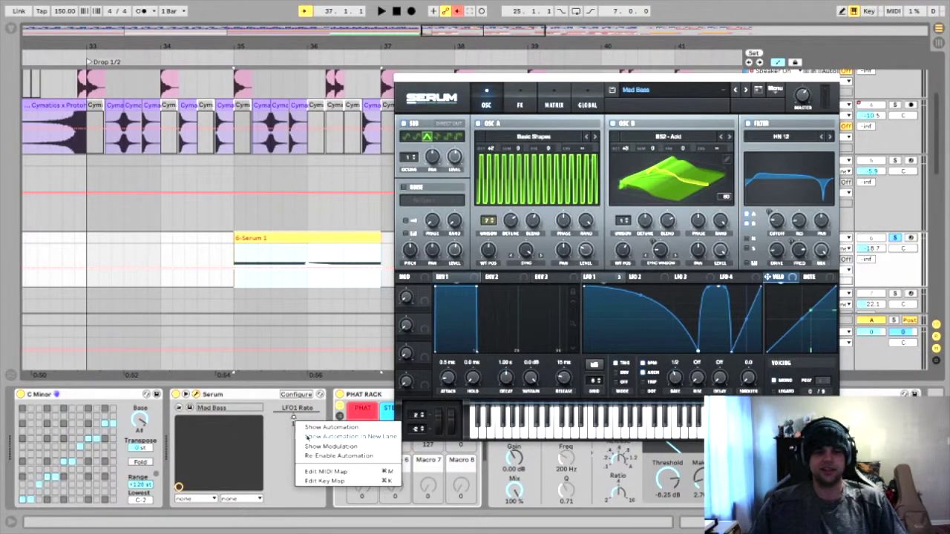
left_click(315, 456)
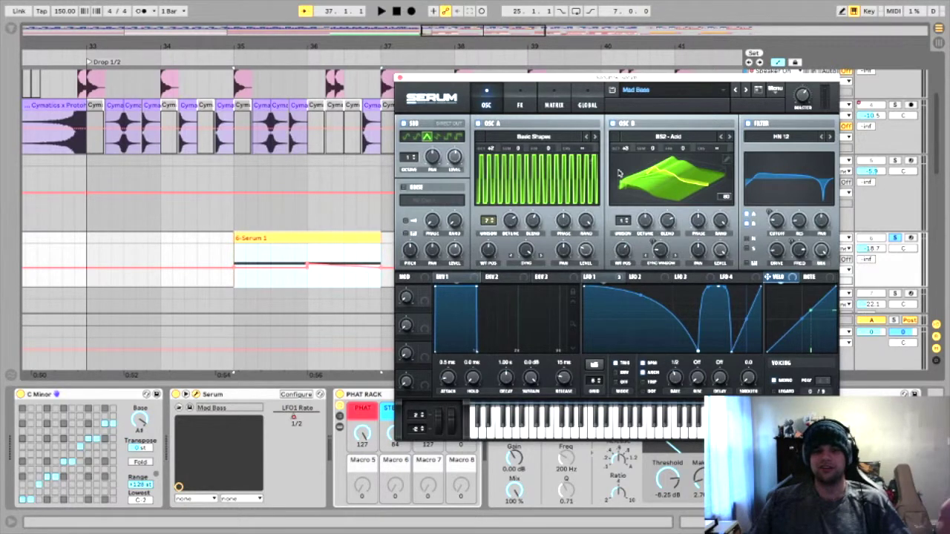
left_click(332, 236)
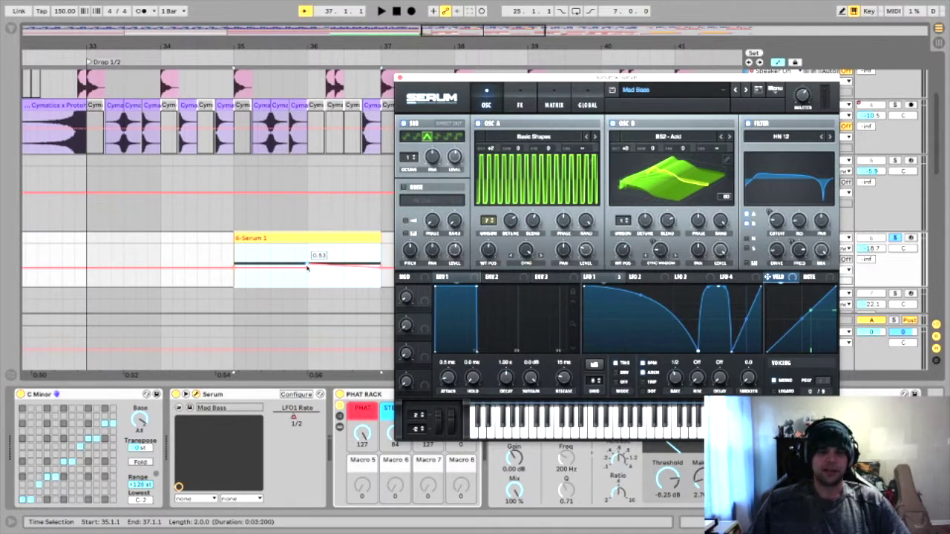
Examine the clips around Drop 1/2, from the snare, kick and hats down to the Serum bass and Down shift tracks
left_click_drag(297, 46, 213, 56)
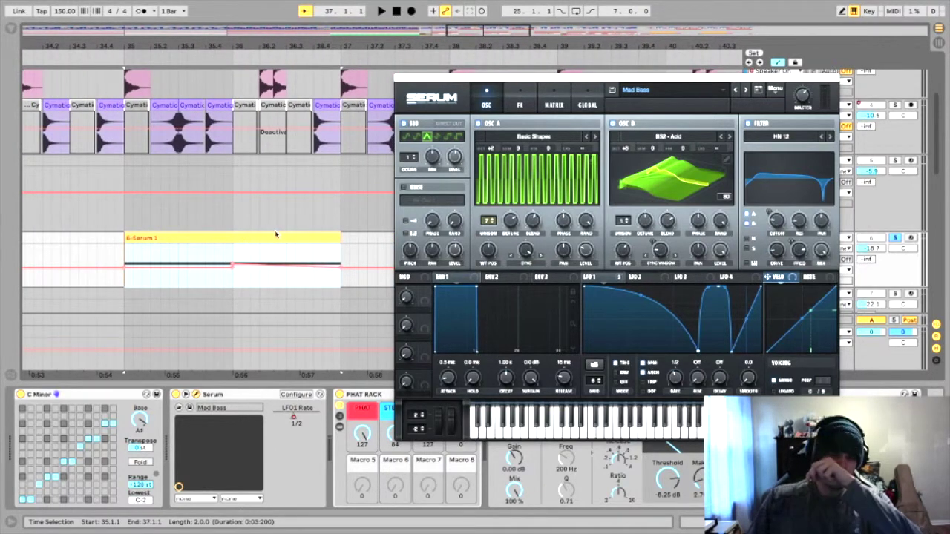
left_click_drag(260, 47, 275, 22)
scroll(273, 270, "down", 6)
scroll(272, 272, "up", 2)
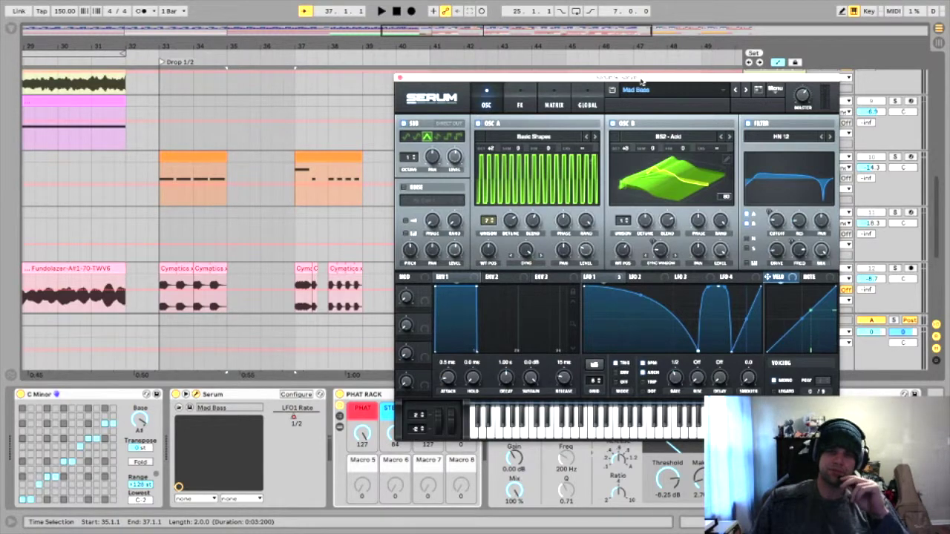
left_click_drag(641, 82, 661, 116)
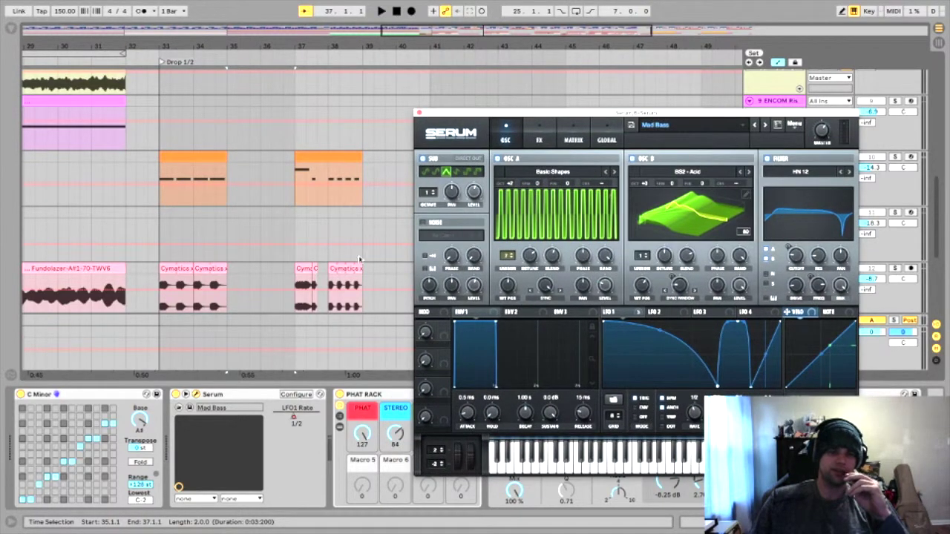
scroll(377, 255, "up", 2)
scroll(376, 255, "up", 6)
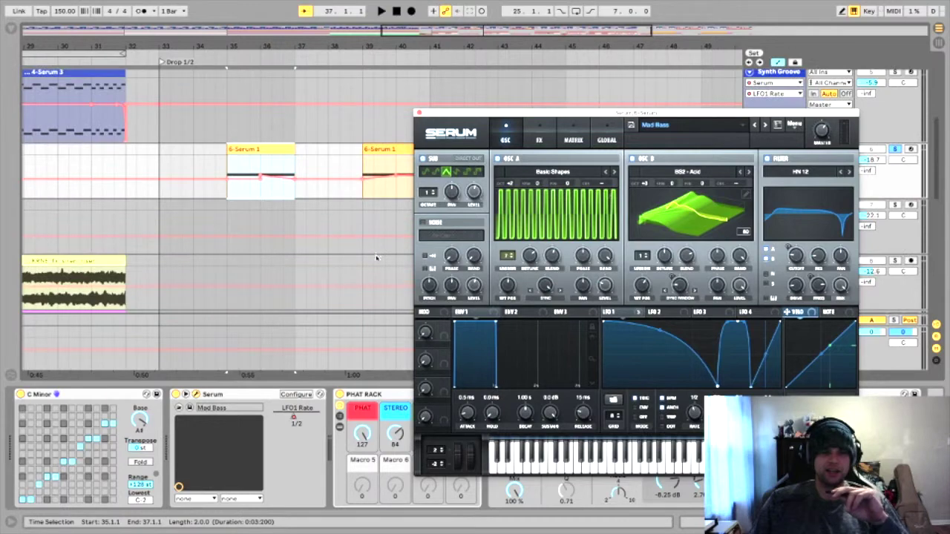
scroll(373, 271, "up", 3)
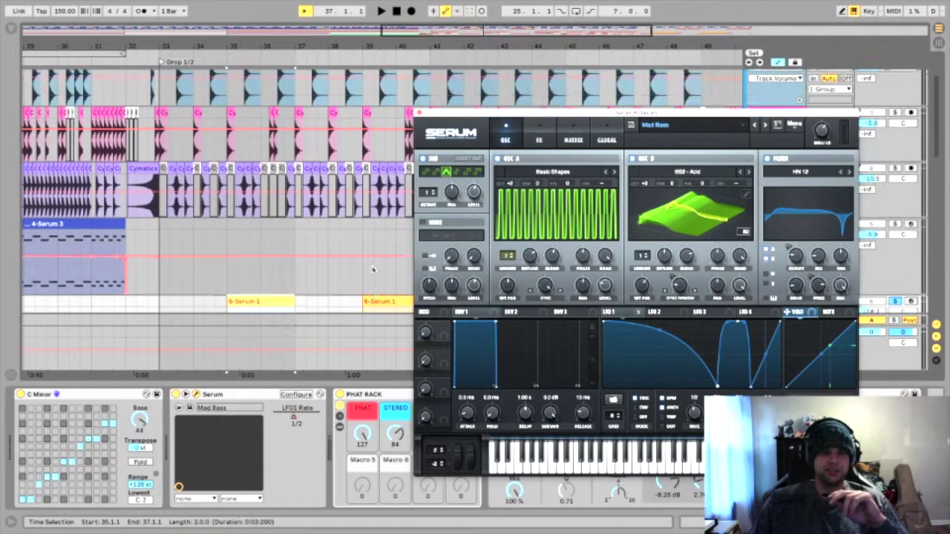
left_click_drag(167, 47, 223, 334)
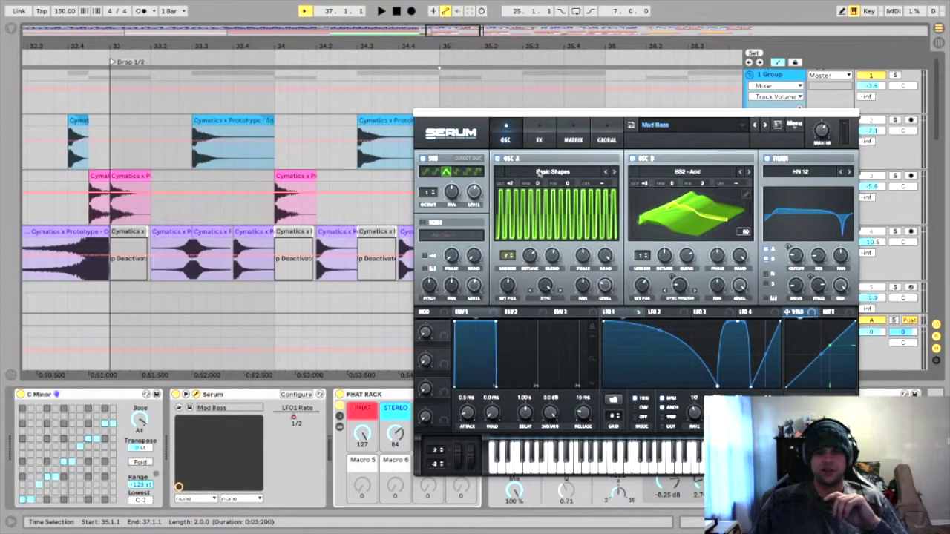
Reposition the Serum window higher over the arrangement and show the Mad Bass patch's effects chain
left_click_drag(602, 111, 517, 63)
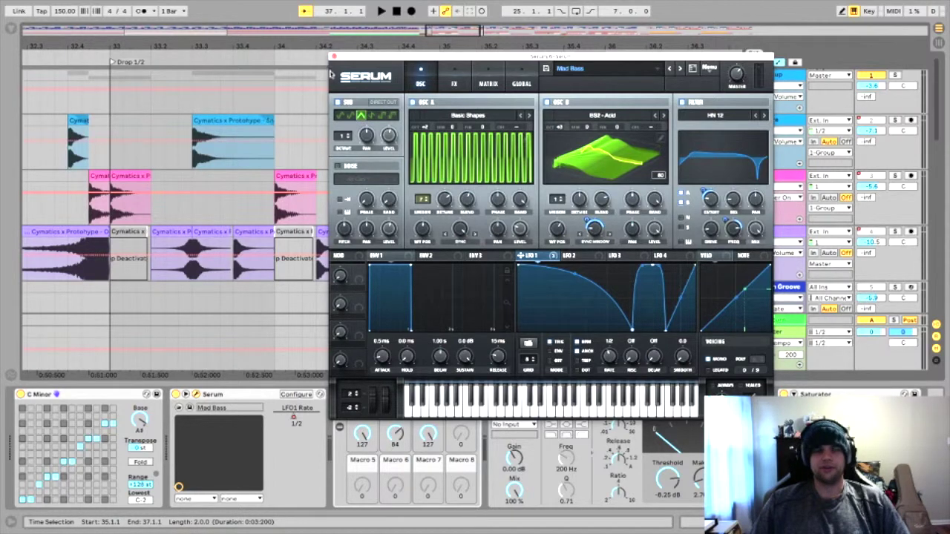
left_click(454, 81)
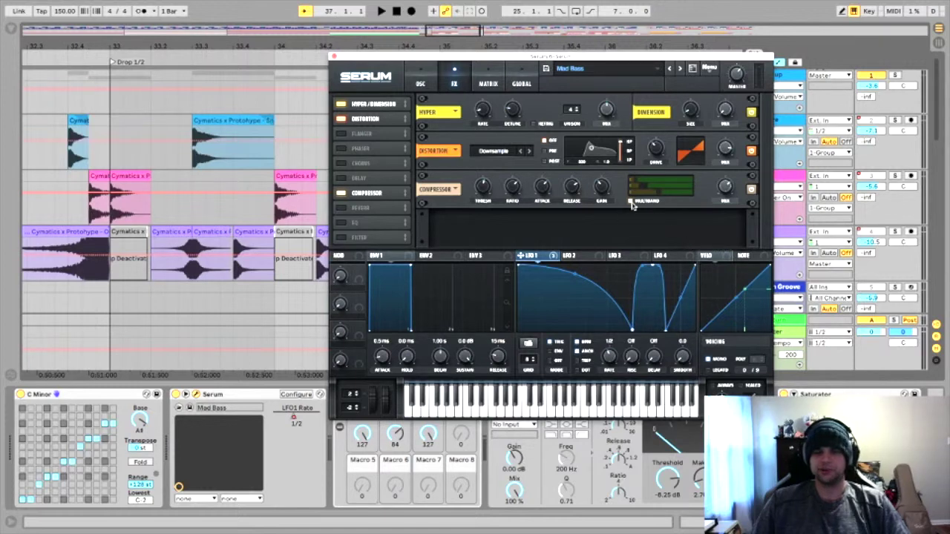
left_click(333, 57)
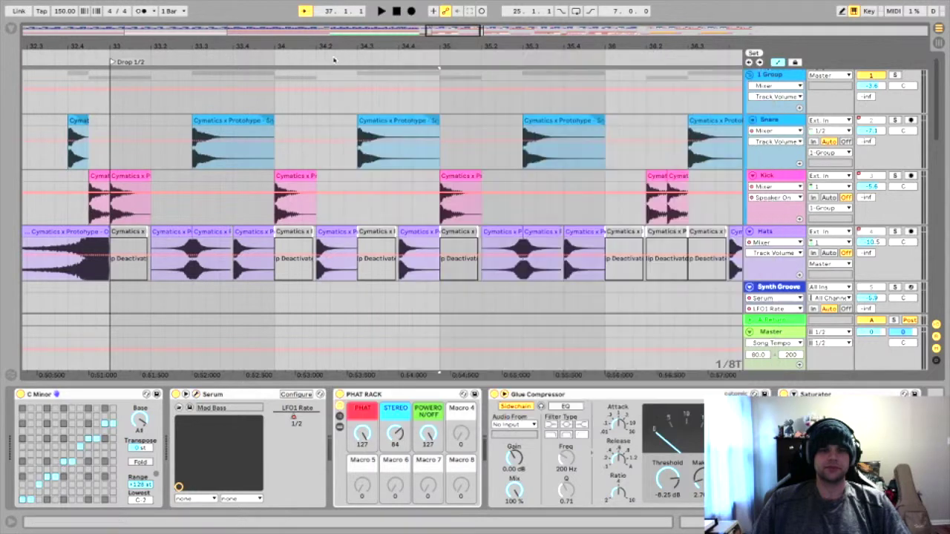
left_click(196, 394)
left_click(458, 82)
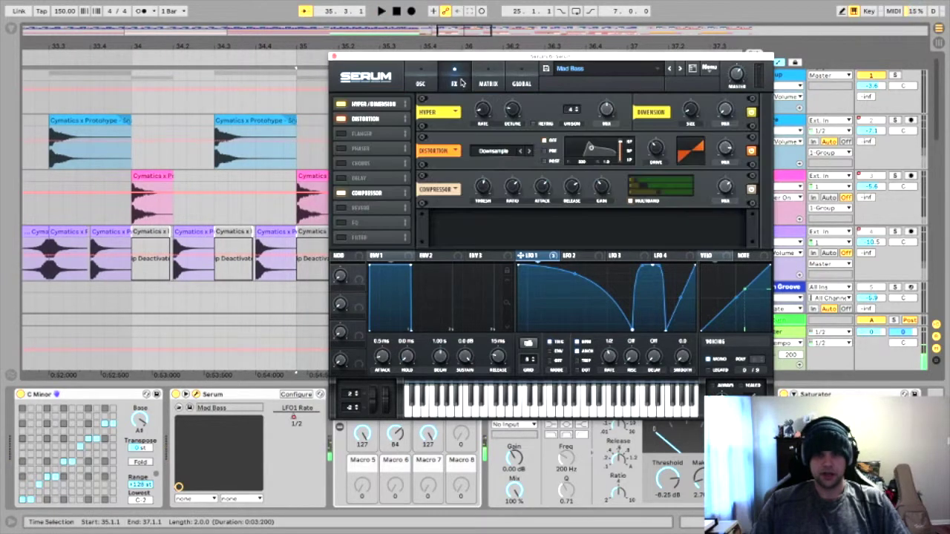
During playback, try Serum's Compressor at the head of the effects chain, and settle it between Hyper/Dimension and Distortion
left_click_drag(384, 191, 381, 120)
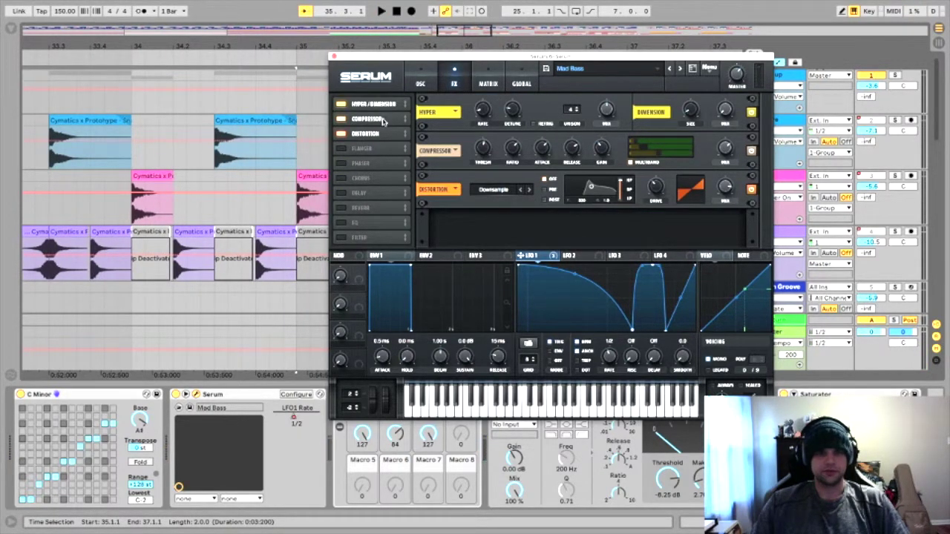
key("space")
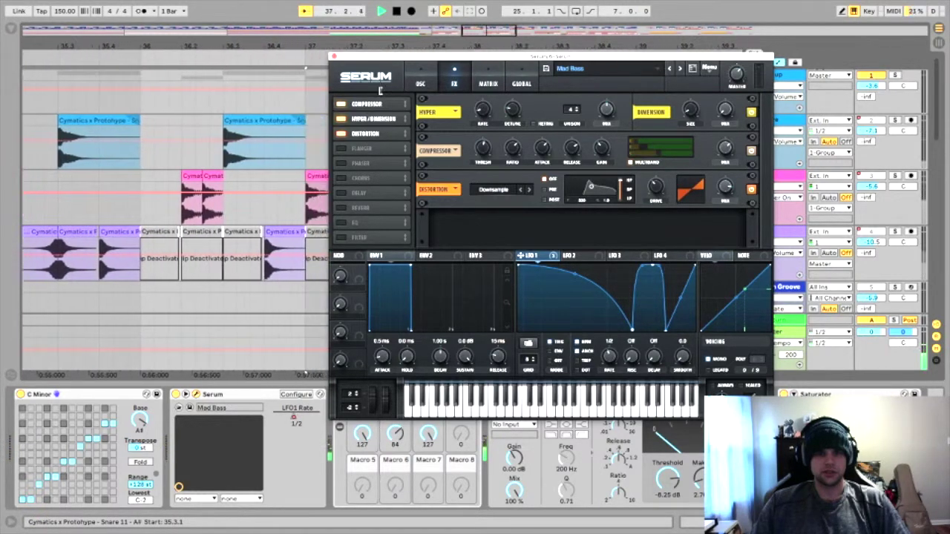
left_click_drag(383, 118, 379, 103)
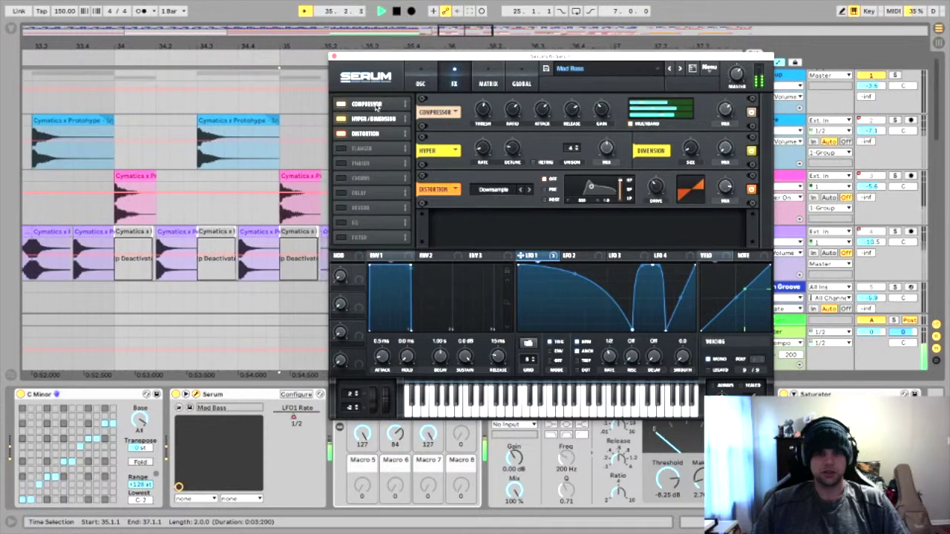
mouse_move(379, 102)
left_mouse_down()
mouse_move(382, 150)
mouse_move(379, 118)
left_mouse_up()
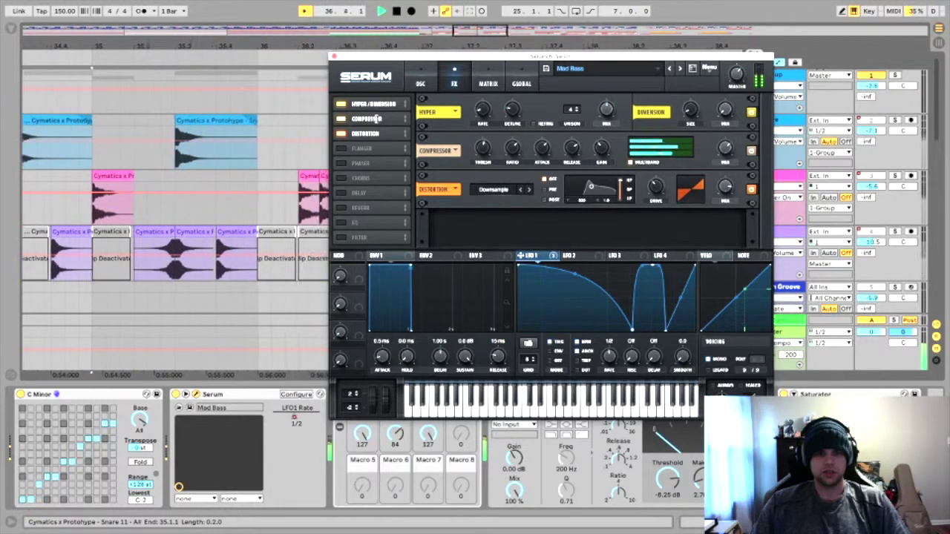
Audition the bass with the Compressor after Distortion, and return the Compressor to its place before Distortion
key("space")
left_click_drag(377, 119, 384, 144)
key("space")
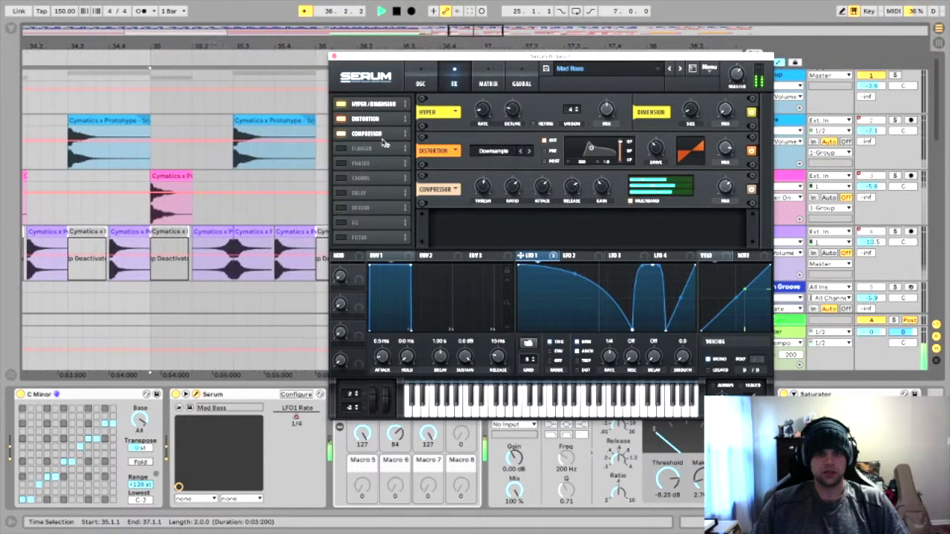
left_click_drag(383, 144, 377, 120)
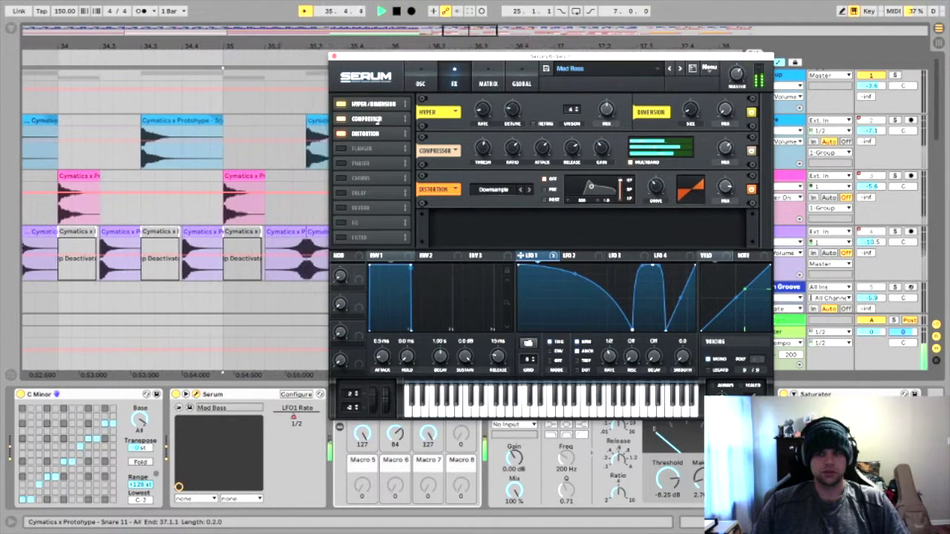
key("space")
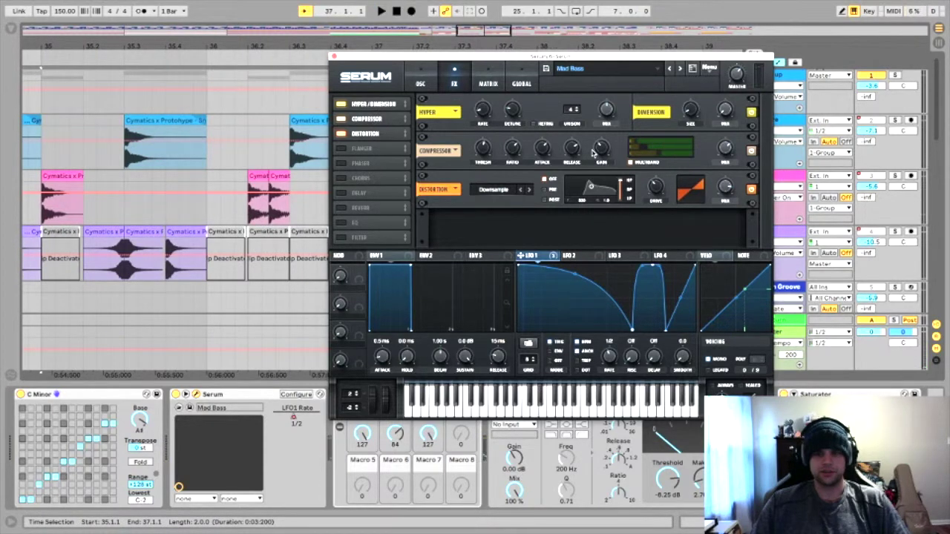
Play the bass clip at bar 35 through Serum's reordered effects chain and close the Serum window
key("space")
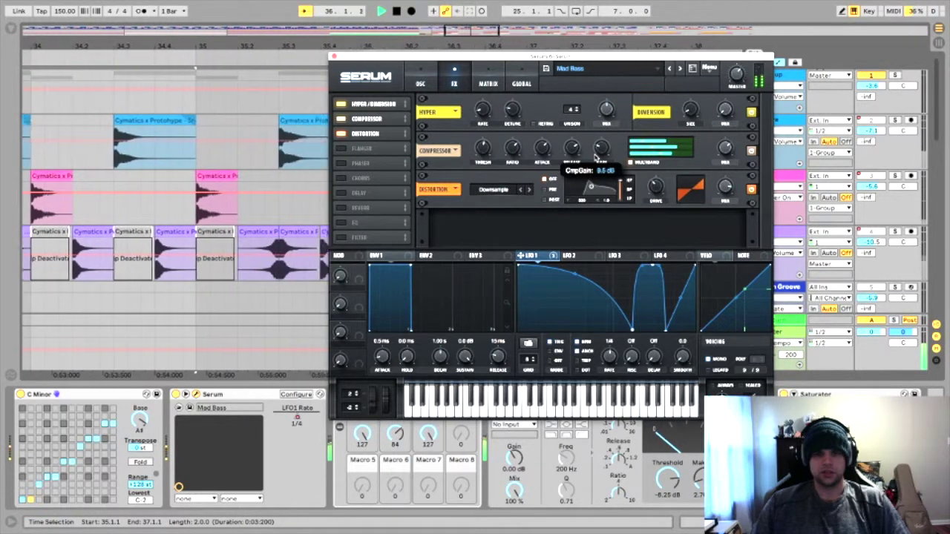
key("space")
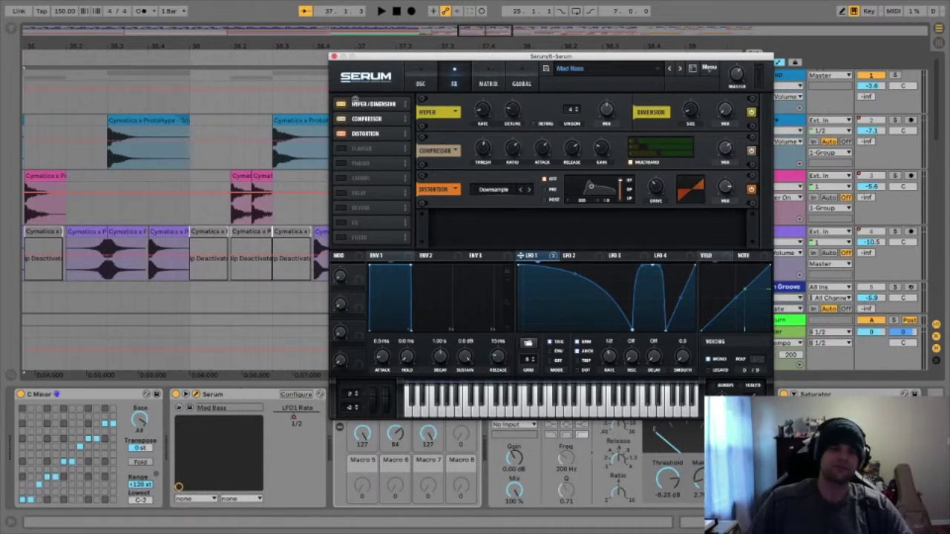
key("space")
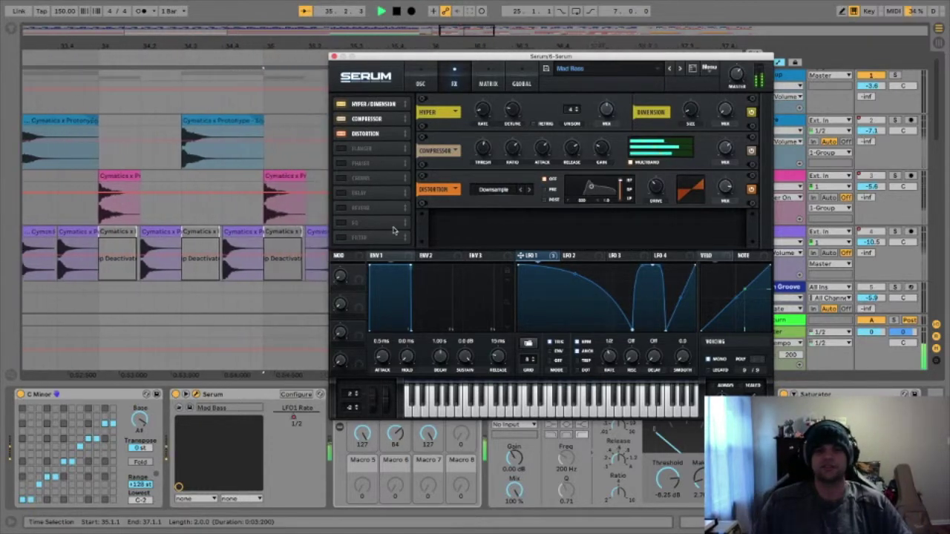
key("space")
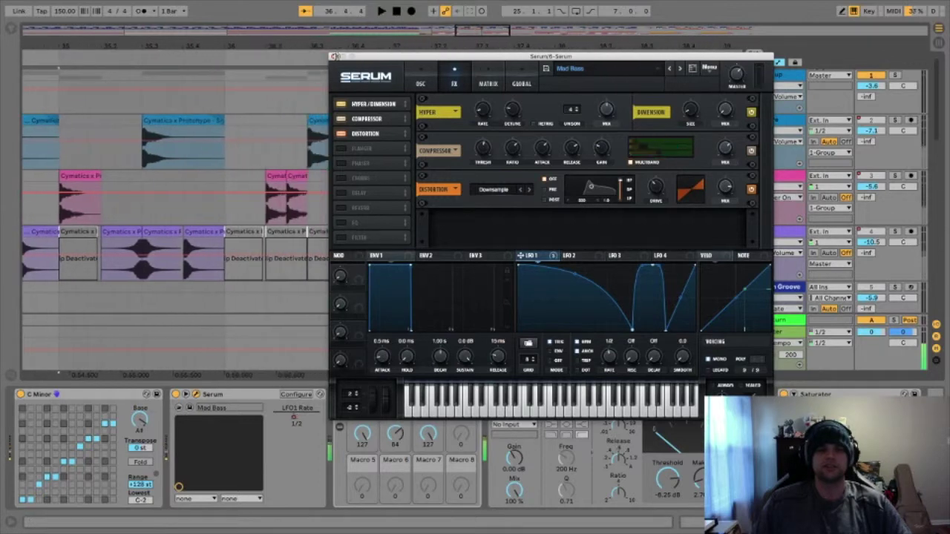
left_click(335, 56)
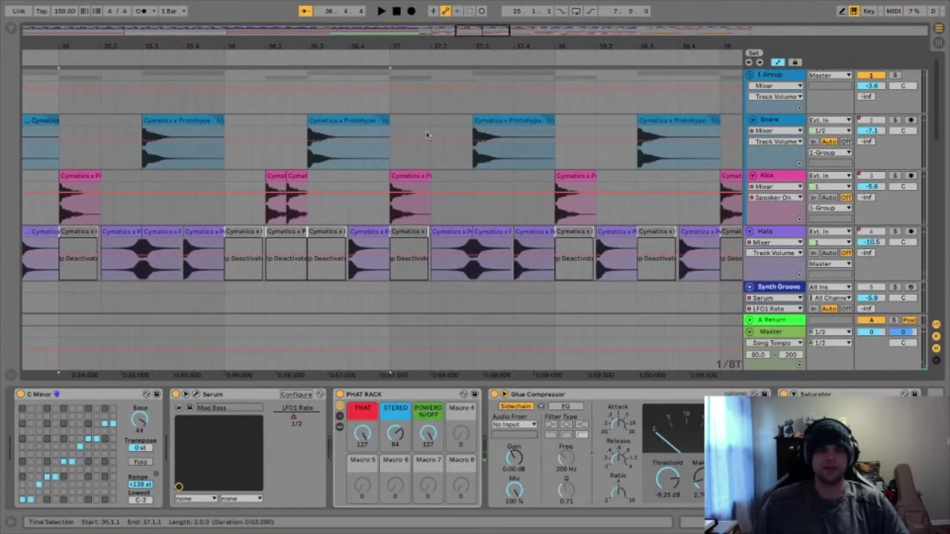
Solo the Hats, Snare and Kick tracks and play the drum pattern from the start of Drop 1/2
left_click_drag(354, 55, 267, 221)
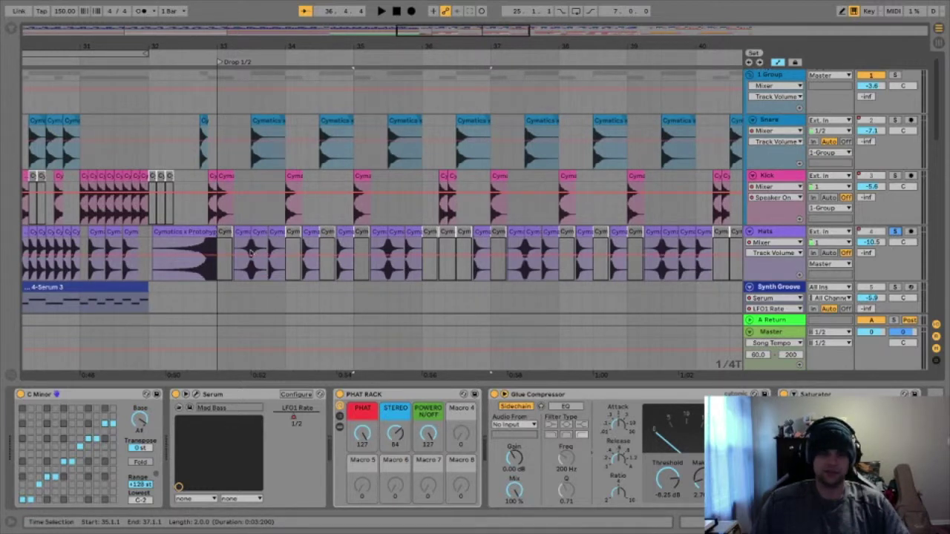
mouse_move(244, 49)
left_mouse_down()
mouse_move(243, 119)
mouse_move(244, 65)
left_mouse_up()
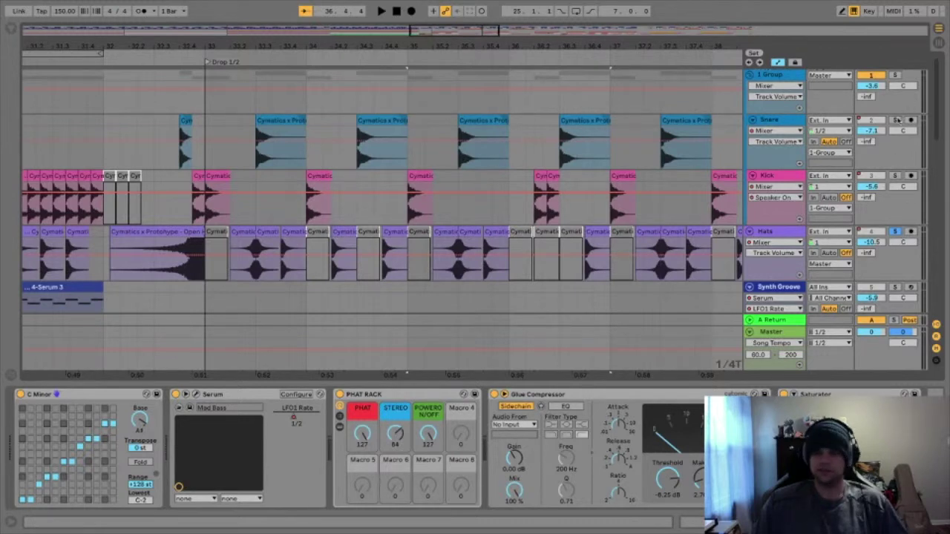
left_click(896, 175)
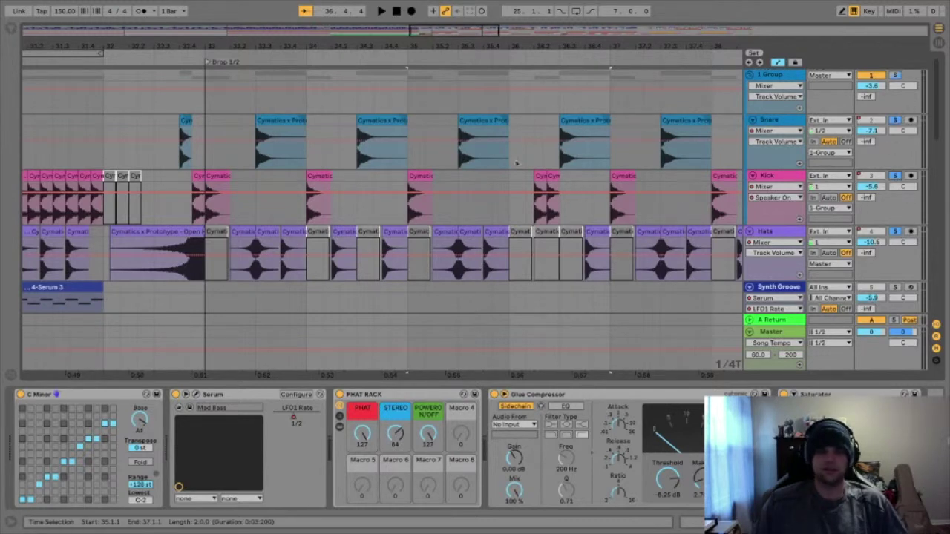
left_click(199, 62)
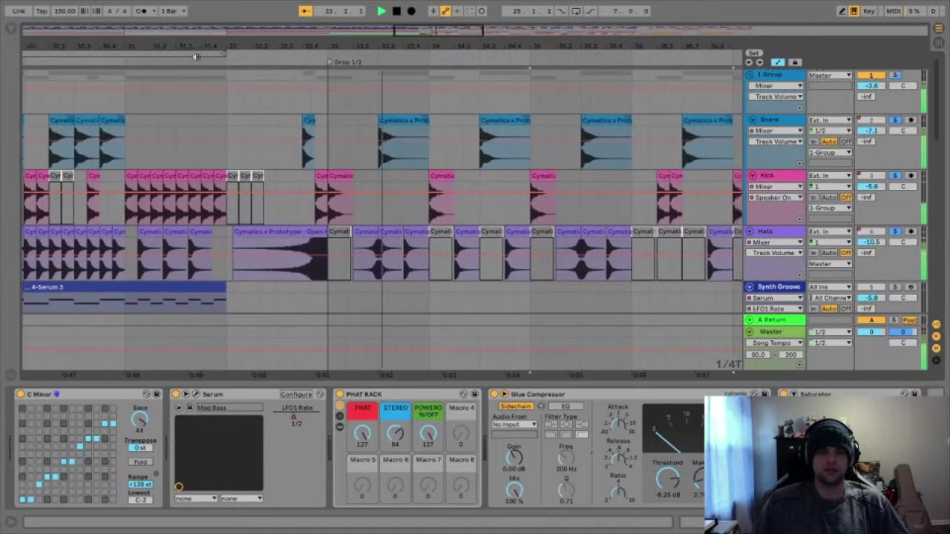
left_click(338, 232)
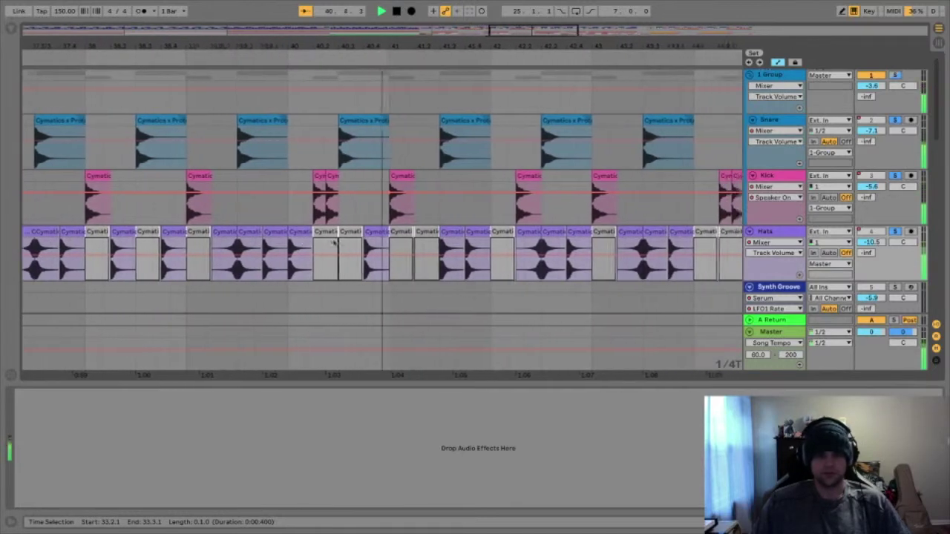
key("space")
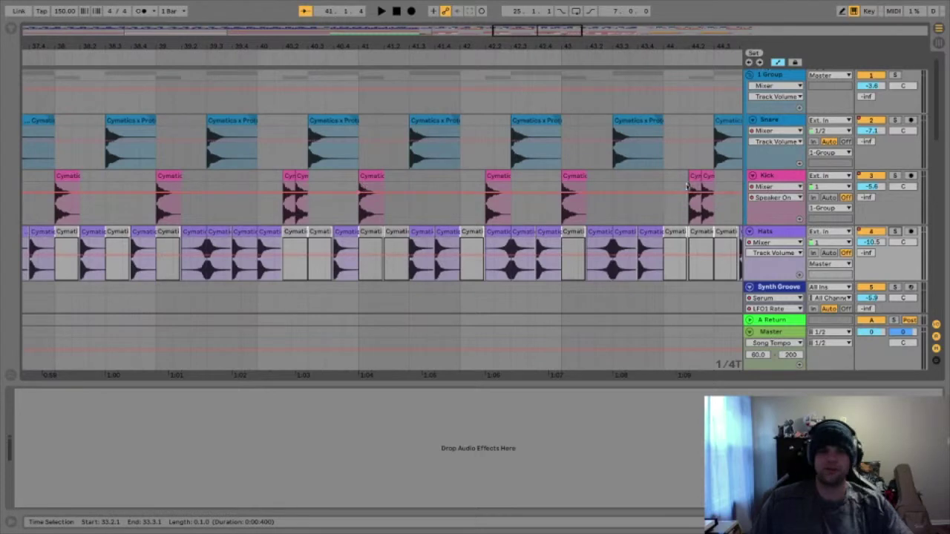
Select the 6-Serum 1 clip at bar 35 on the 6 Serum track to show its device chain
left_click_drag(336, 49, 337, 7)
scroll(500, 216, "down", 2)
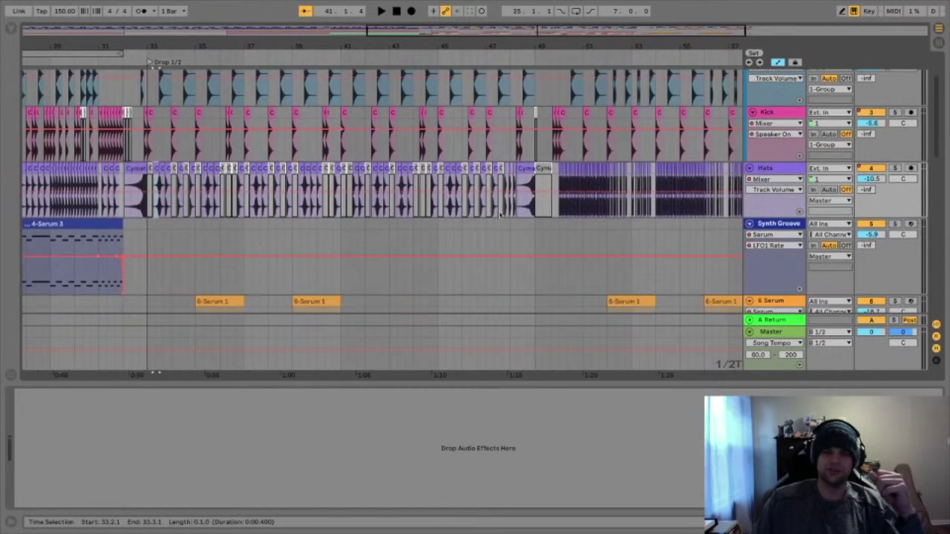
scroll(500, 215, "down", 2)
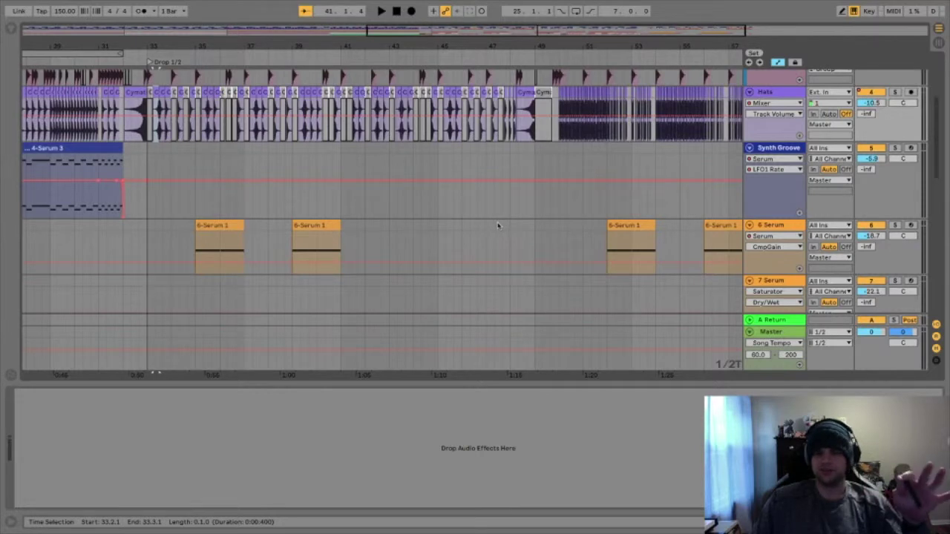
scroll(508, 234, "down", 2)
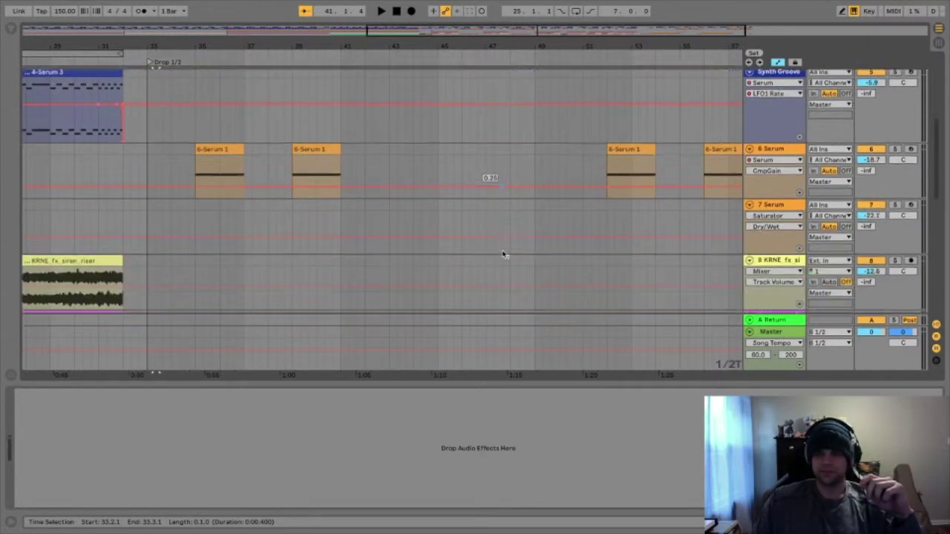
left_click(199, 151)
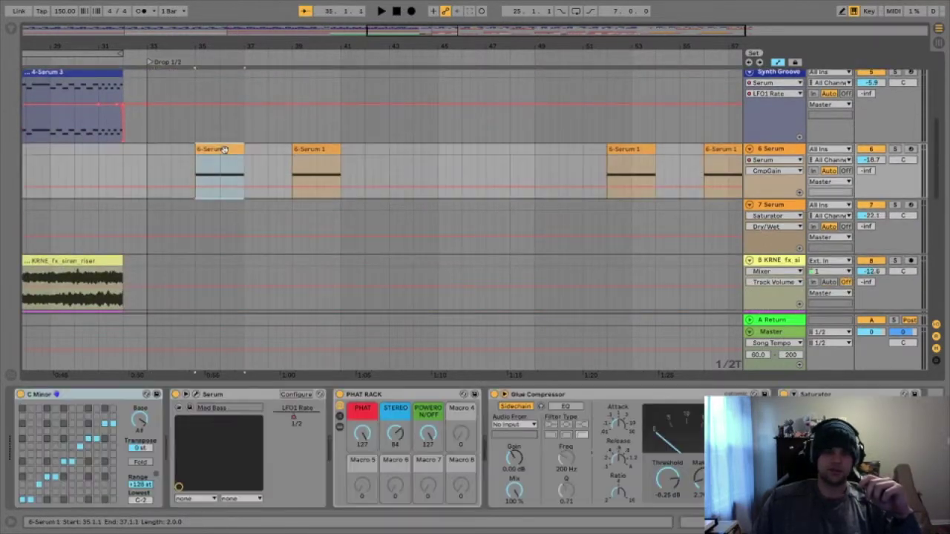
Solo the Down shift track and play its Fisher Price Various Toy 13 clip at bar 41
scroll(275, 227, "down", 5)
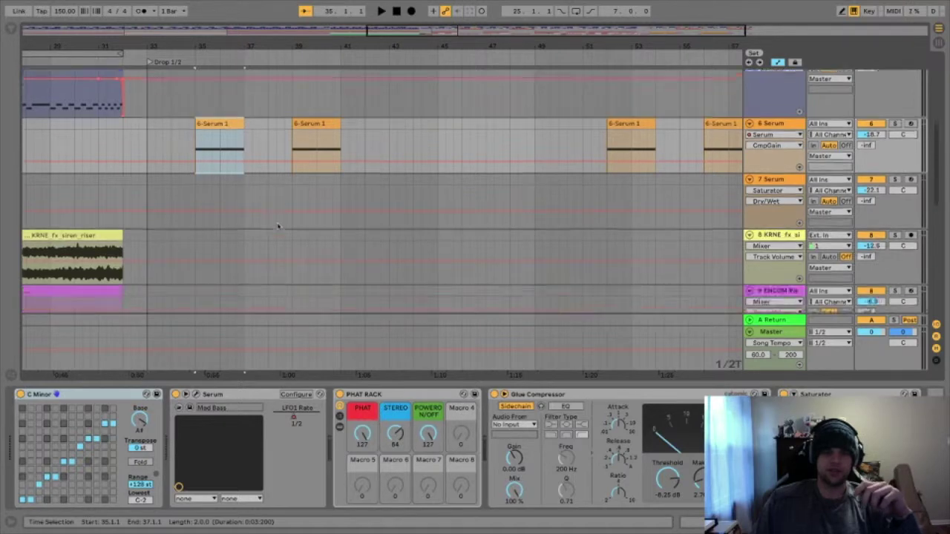
scroll(221, 300, "down", 4)
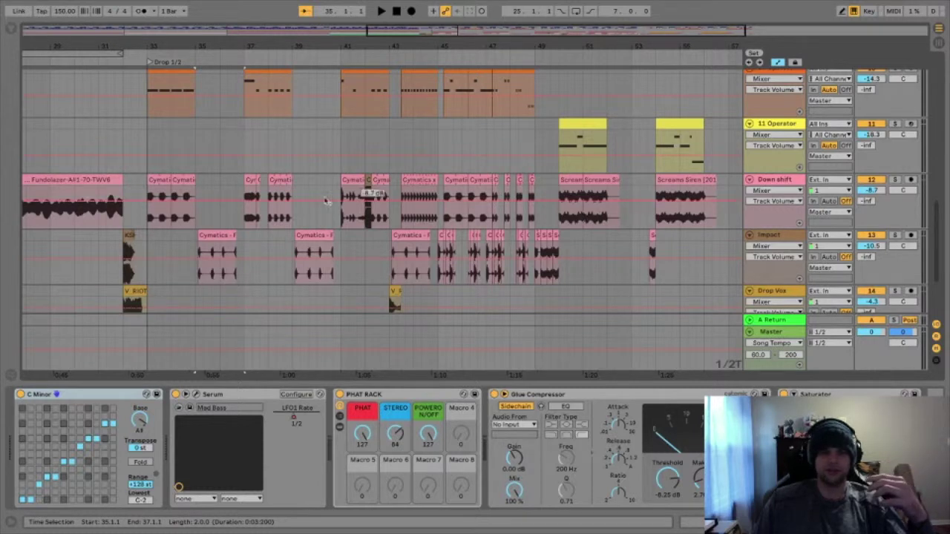
left_click_drag(212, 45, 212, 74)
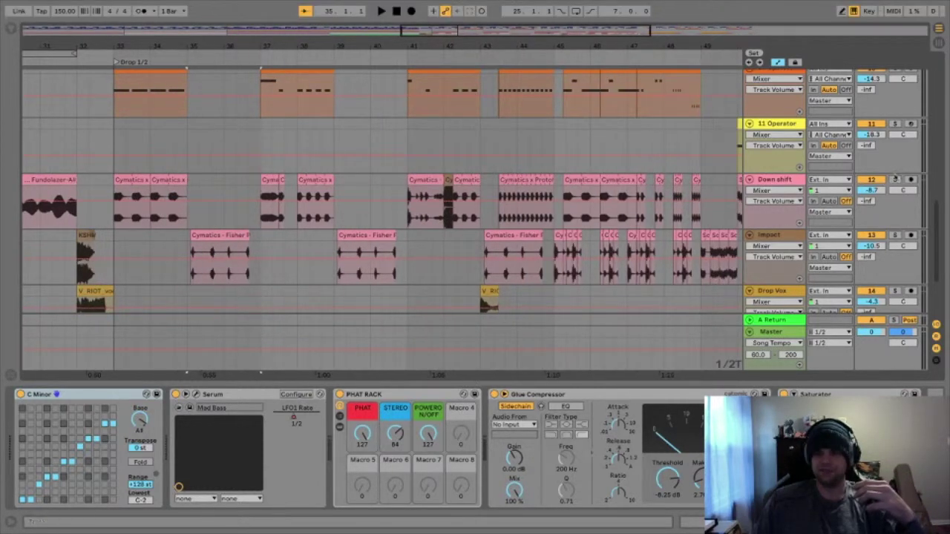
left_click(895, 181)
left_click(417, 184)
key("space")
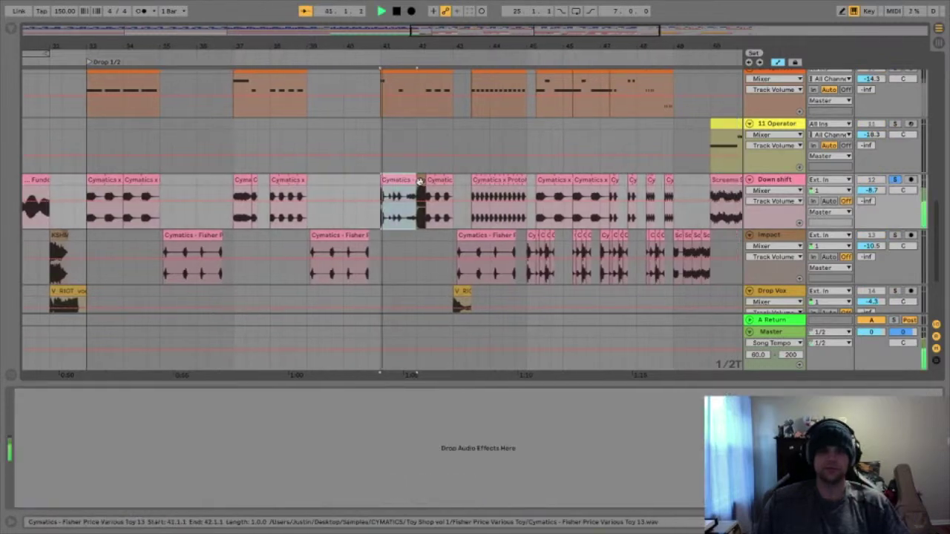
key("space")
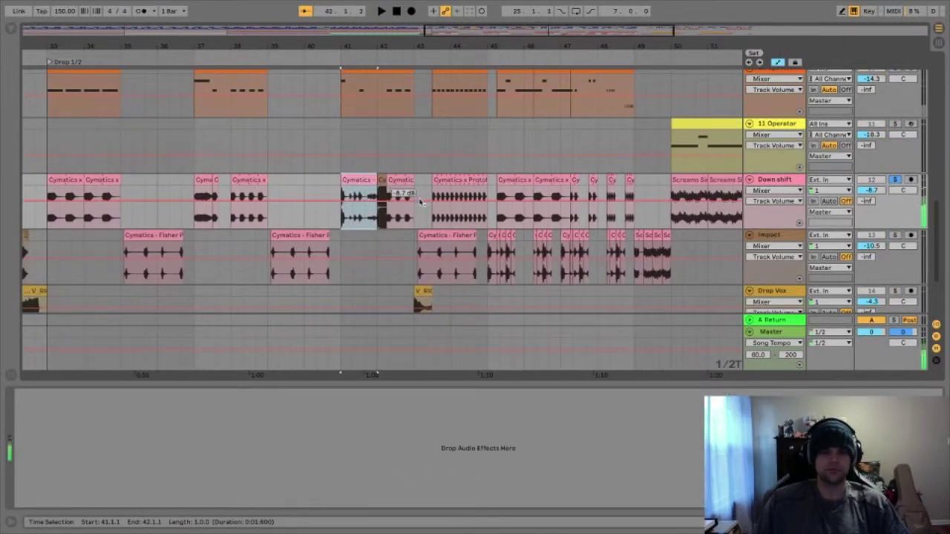
key("space")
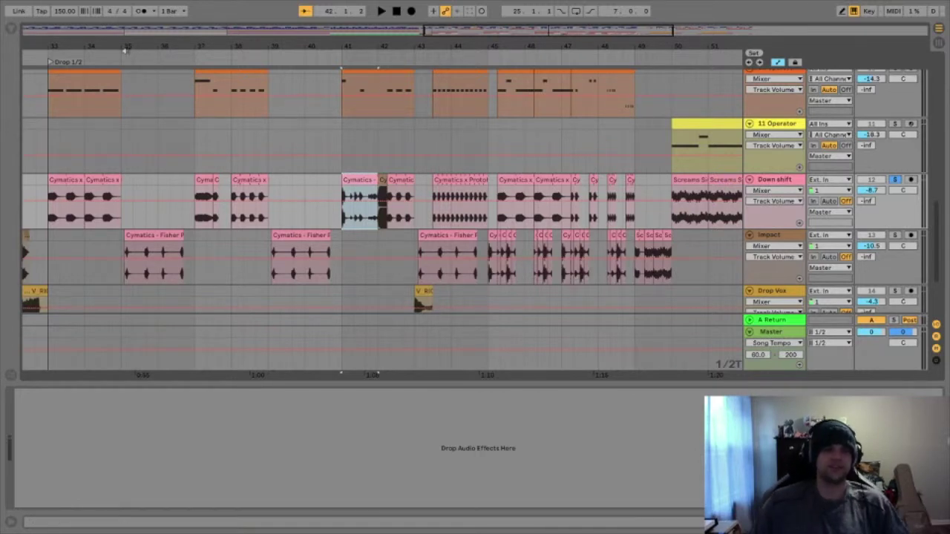
Solo the Impact track and play its Fisher Price Various Toy 13 clips and chopped samples across Drop 1/2
left_click_drag(129, 48, 284, 149)
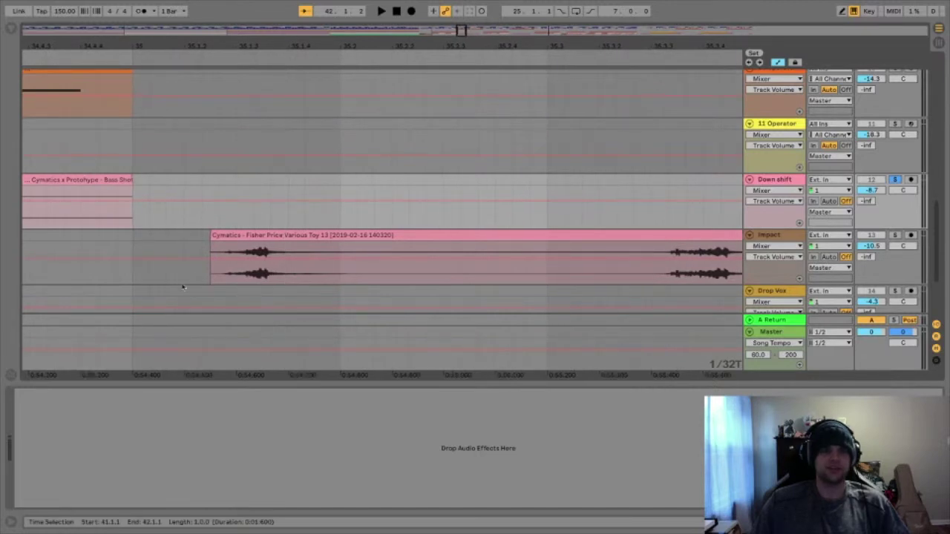
left_click_drag(264, 50, 261, 22)
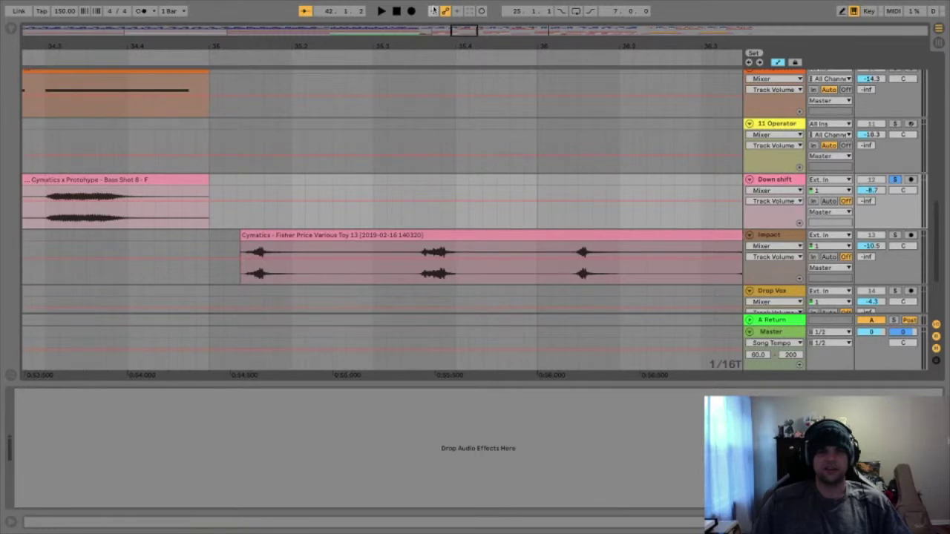
left_click(896, 236)
key("space")
key("space")
left_click(82, 244)
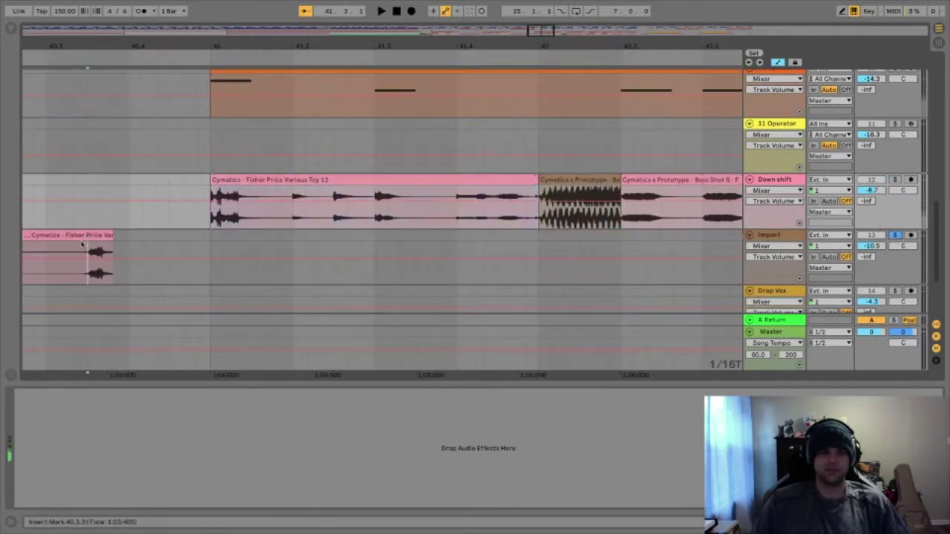
left_click(84, 236)
key("space")
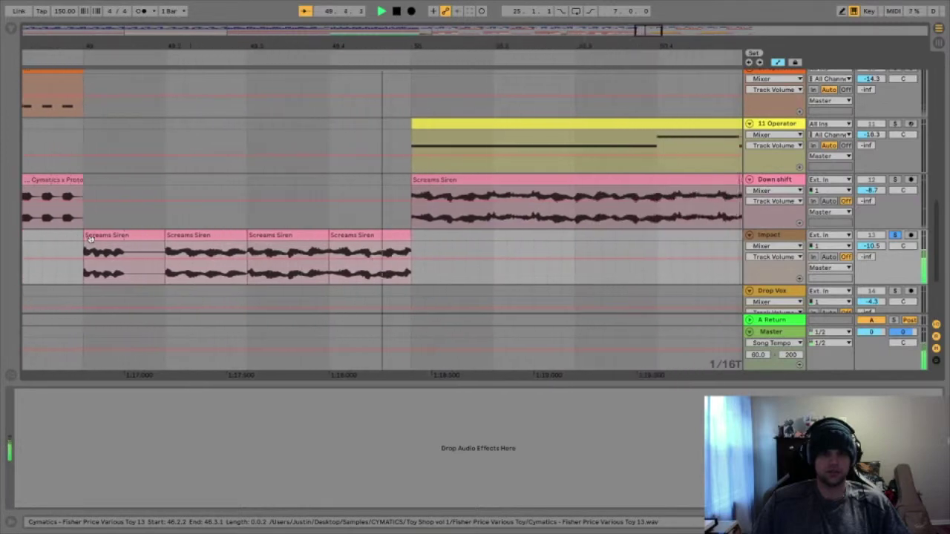
Play the first Screams Siren clip at bar 50 with the Down shift track soloed
left_click_drag(291, 42, 383, 41)
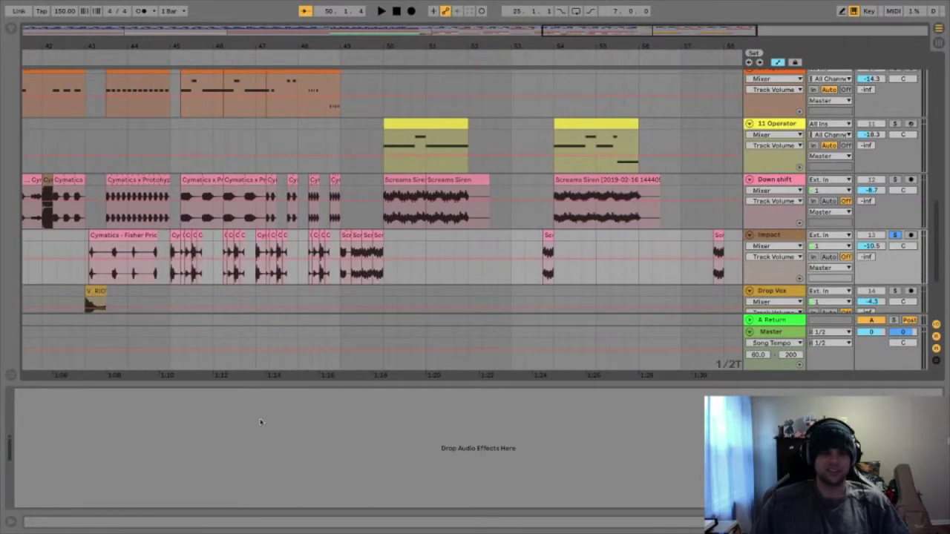
left_click_drag(412, 44, 412, 159)
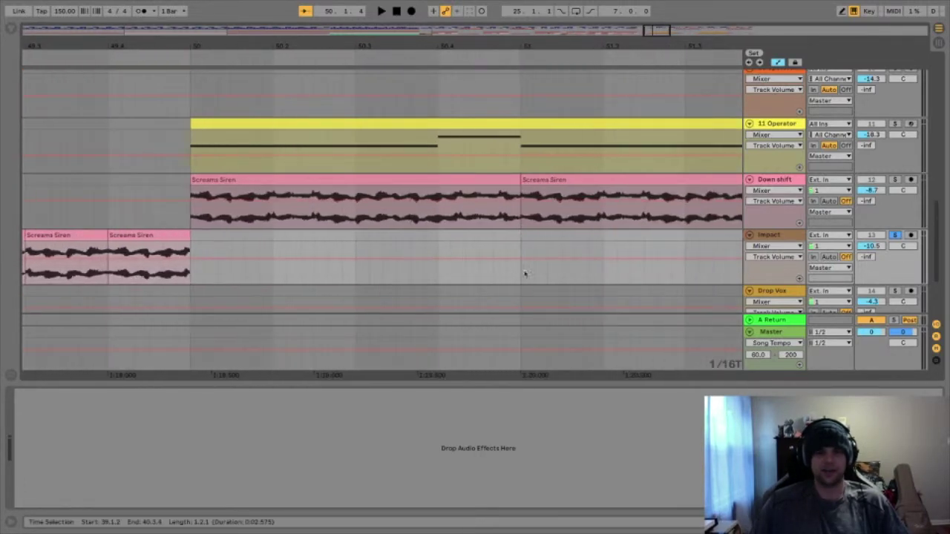
left_click(452, 178)
key("space")
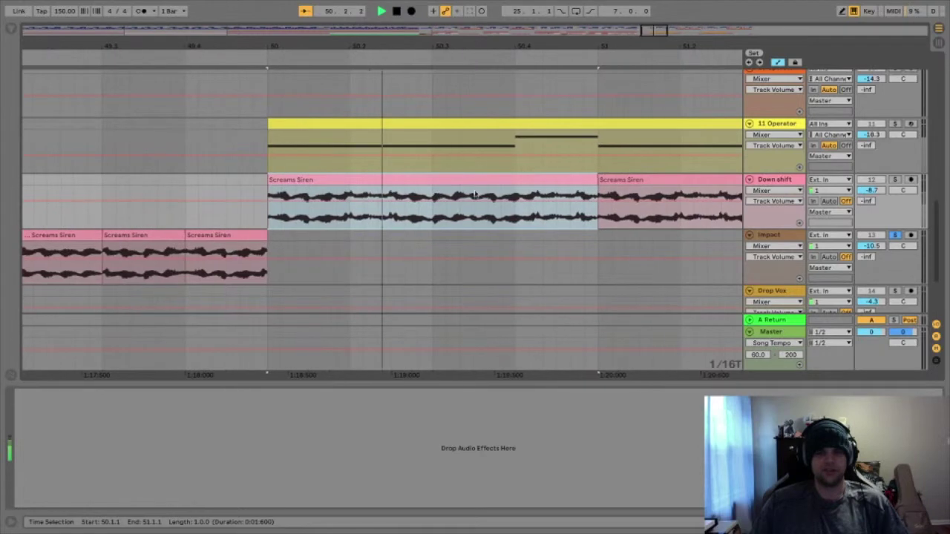
left_click(894, 179)
left_click_drag(672, 46, 192, 9)
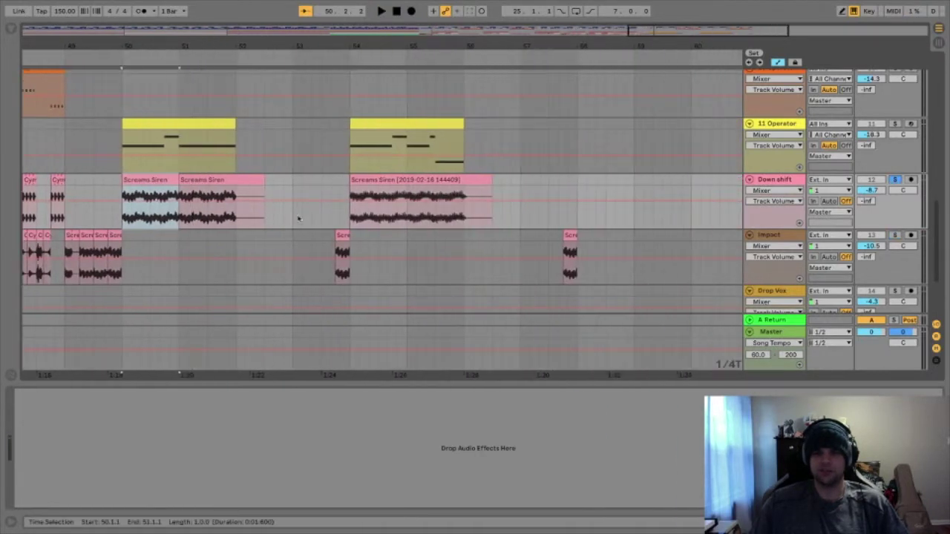
Audition the Bass Shot 8 clip at 45.2.1 and the Screams Siren clip at bar 50 on the Down shift track
left_click_drag(149, 41, 706, 42)
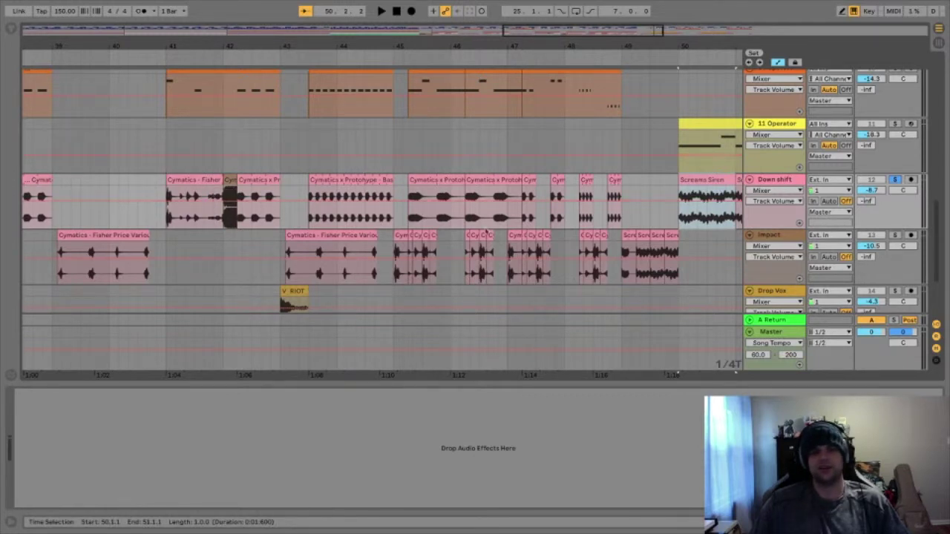
left_click_drag(384, 46, 349, 81)
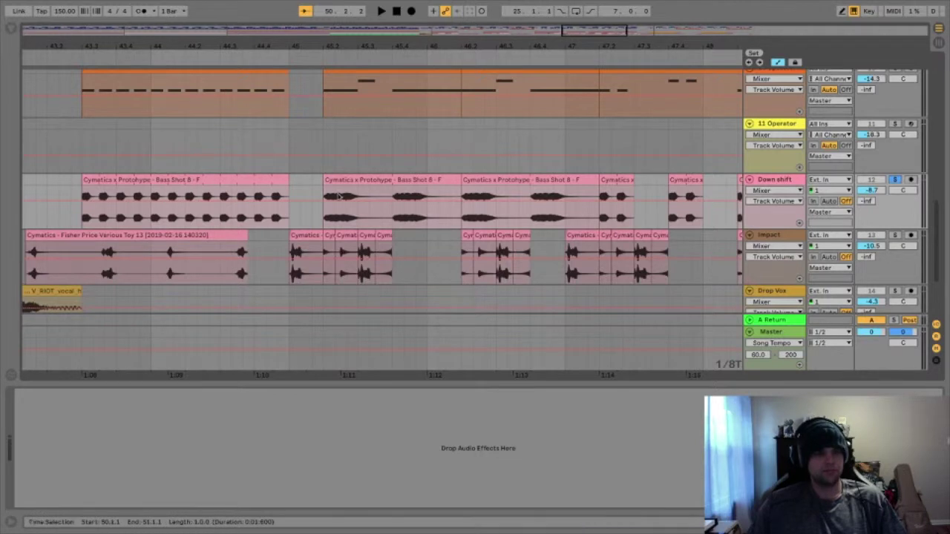
left_click(356, 179)
scroll(520, 201, "left", 3)
scroll(594, 202, "right", 3)
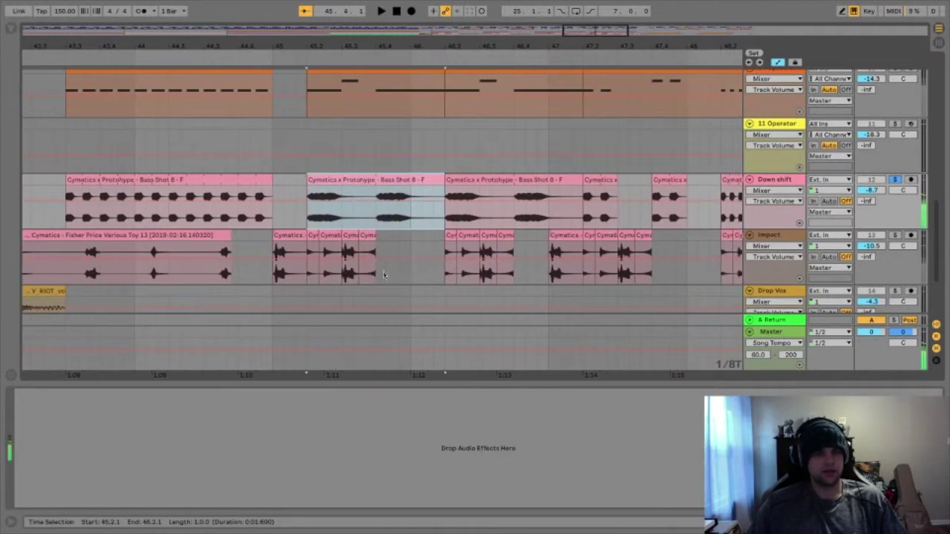
left_click_drag(700, 38, 435, 28)
left_click(577, 179)
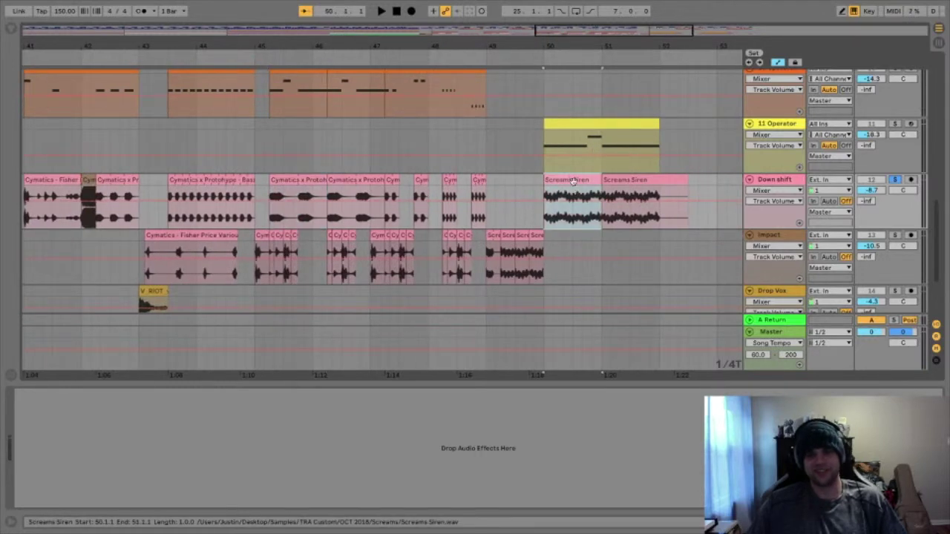
Solo the Impact track and play its reversed Screams Siren clips in bar 49
scroll(577, 195, "right", 5)
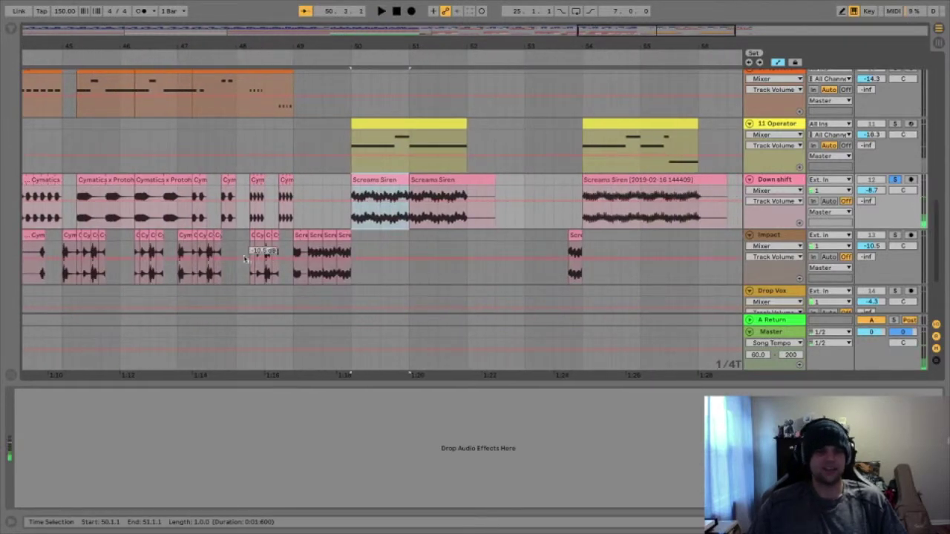
left_click(315, 238)
scroll(315, 238, "left", 2)
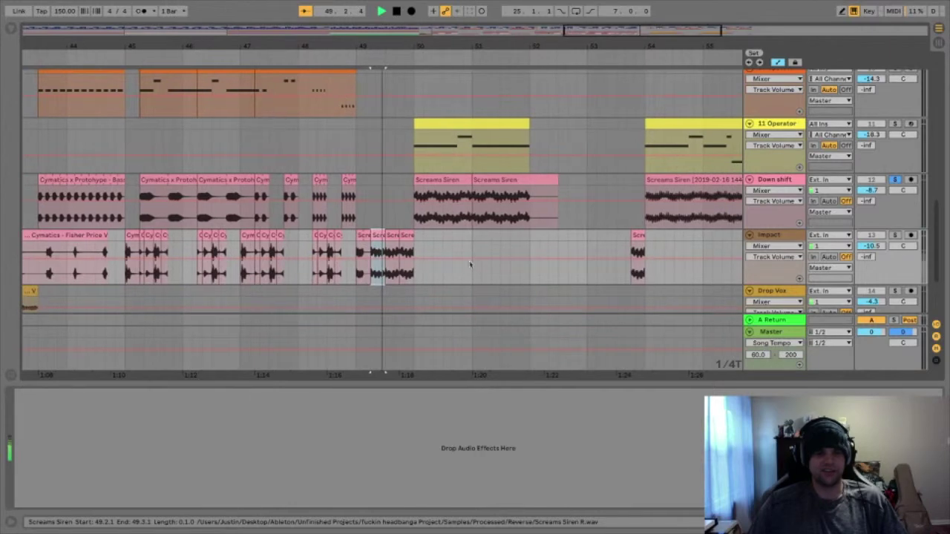
left_click(895, 236)
scroll(359, 245, "left", 1)
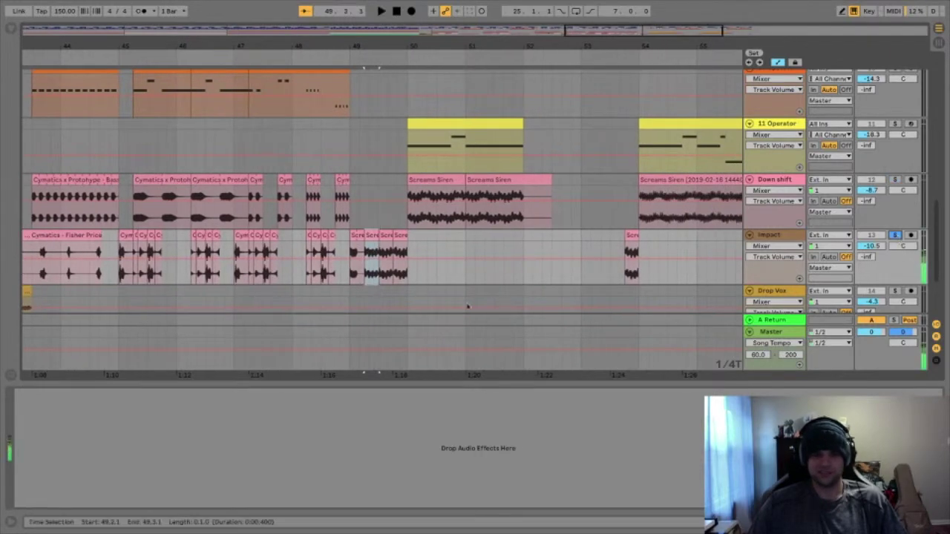
left_click(359, 238)
key("space")
key("space")
Open the reversed Screams Siren clip at bar 49 on the Impact track and review its warp mode options
left_click_drag(346, 47, 191, 132)
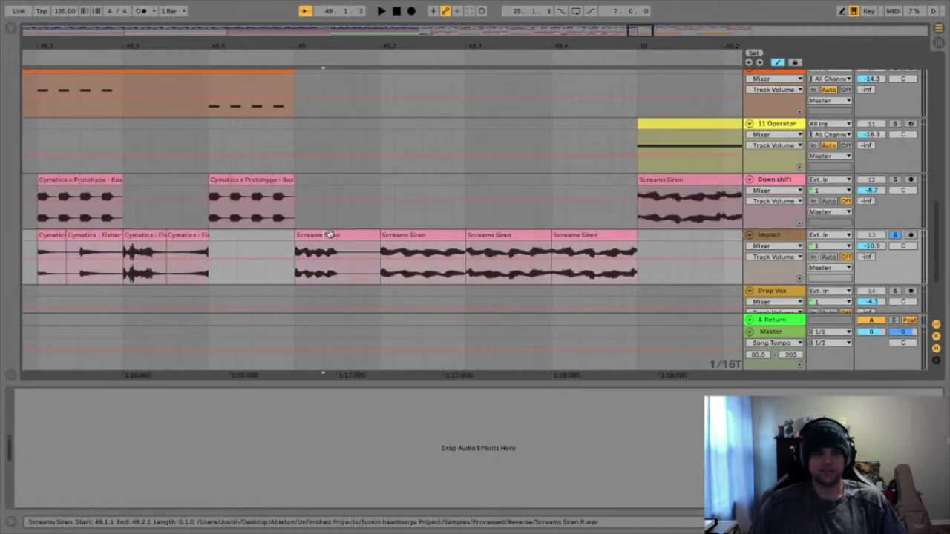
double_click(333, 235)
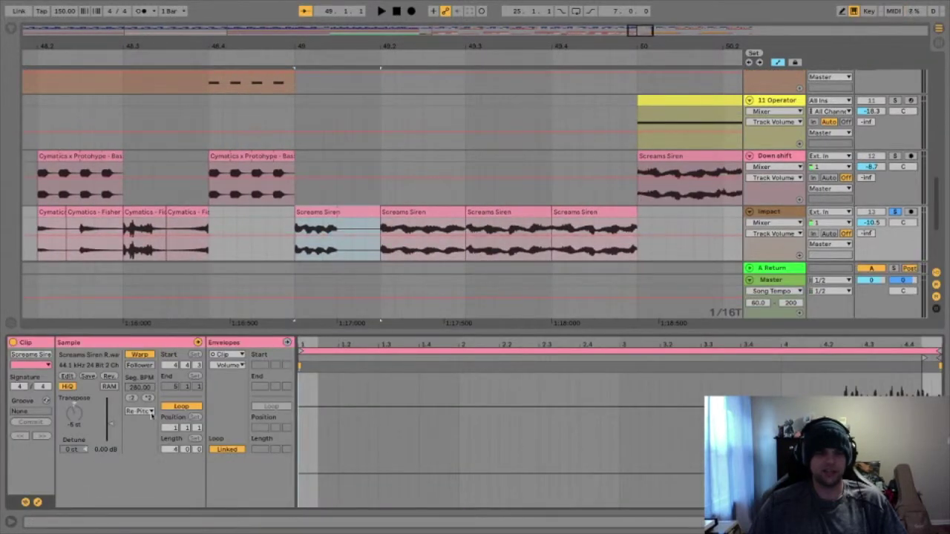
left_click(151, 415)
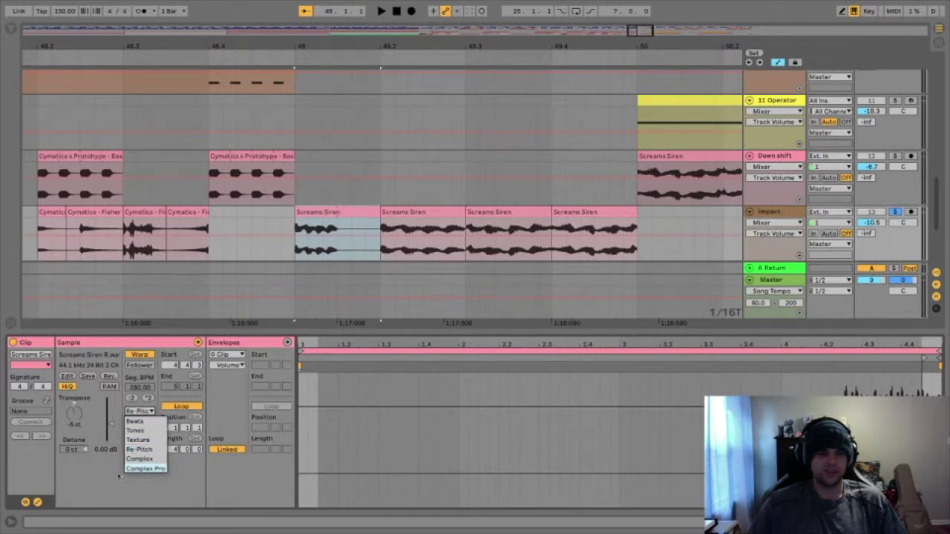
left_click(83, 503)
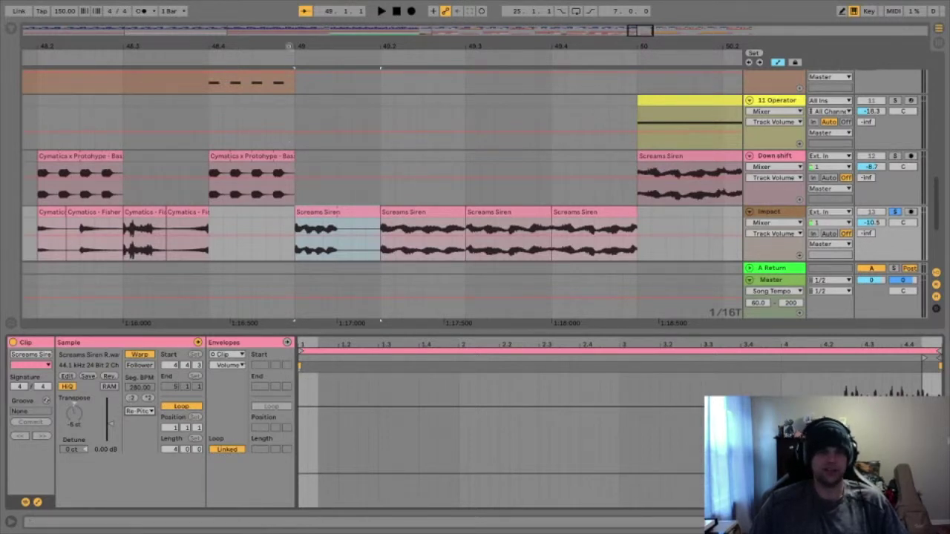
Check the Down shift and Impact tracks' device chains for audio effects
left_click_drag(291, 42, 166, 68)
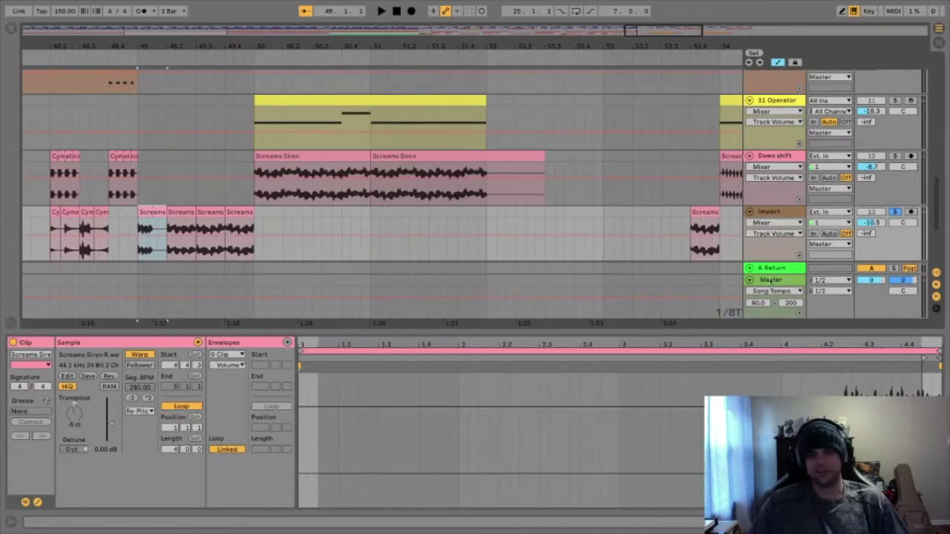
key("ctrl+z")
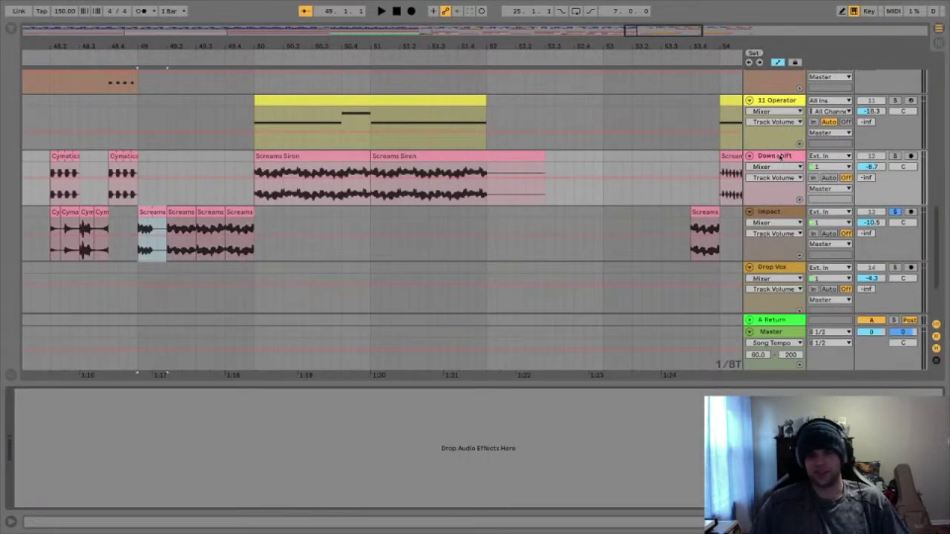
left_click(781, 215)
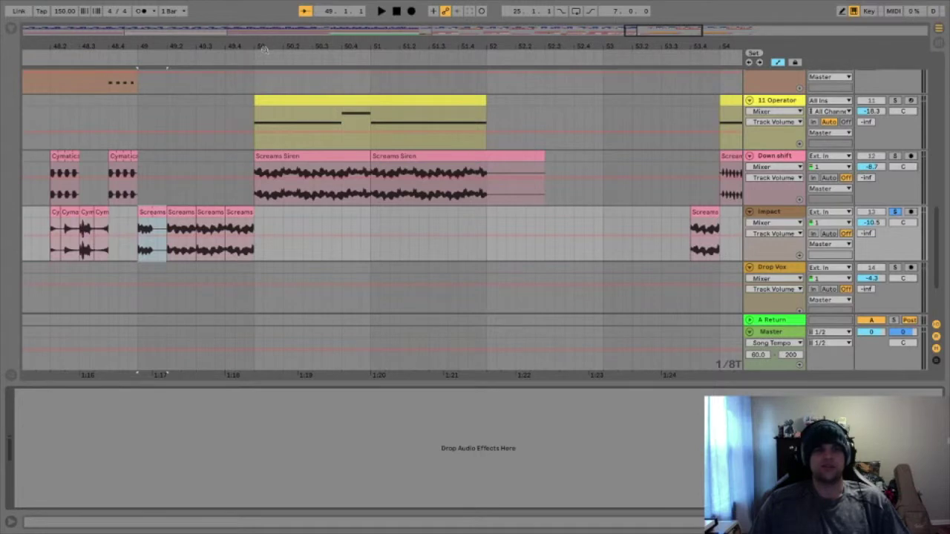
Examine how the Down shift, Impact and 10 Operator clips are arranged across Drop 1/2
left_click_drag(268, 46, 300, 46)
key("minus")
key("minus")
key("minus")
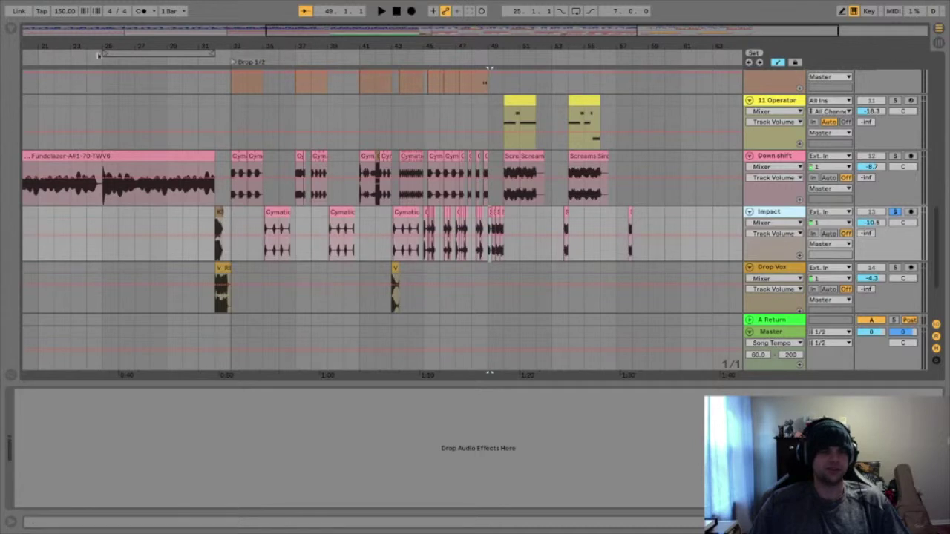
left_click_drag(119, 42, 270, 43)
left_click_drag(390, 45, 401, 85)
left_click_drag(238, 49, 230, 45)
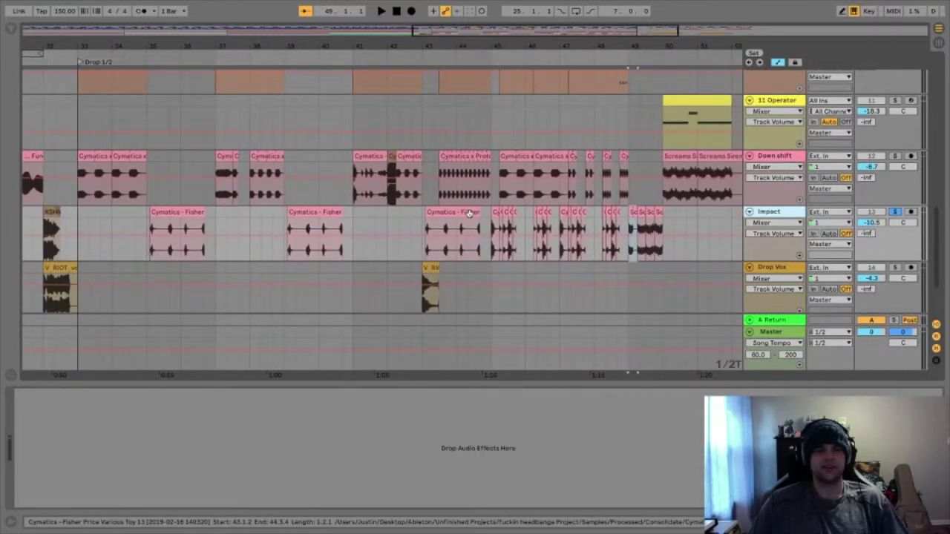
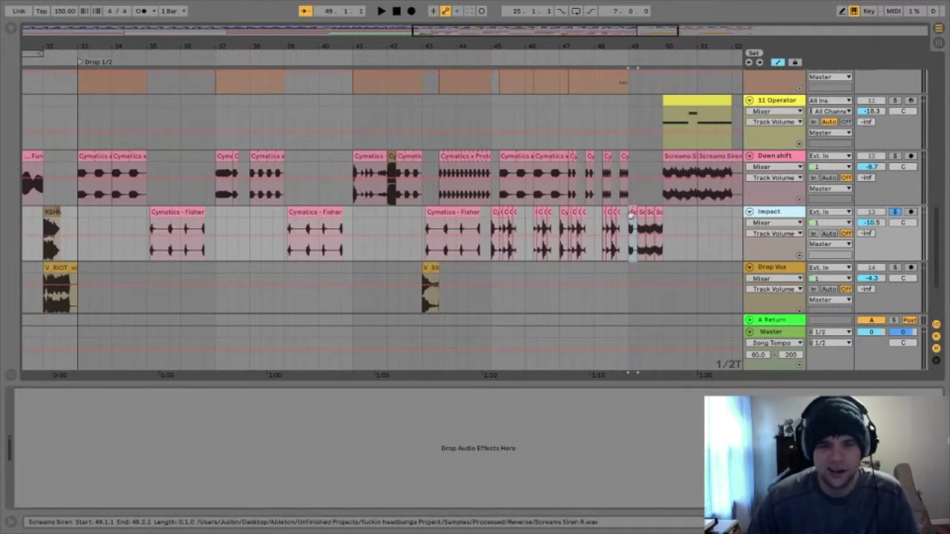
left_click_drag(507, 48, 502, 199)
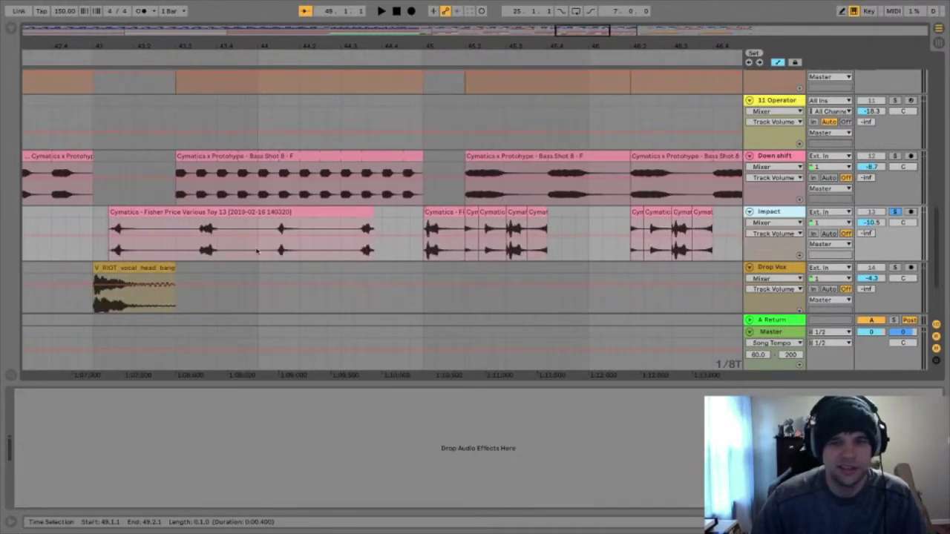
scroll(348, 130, "up", 2)
scroll(343, 197, "down", 2)
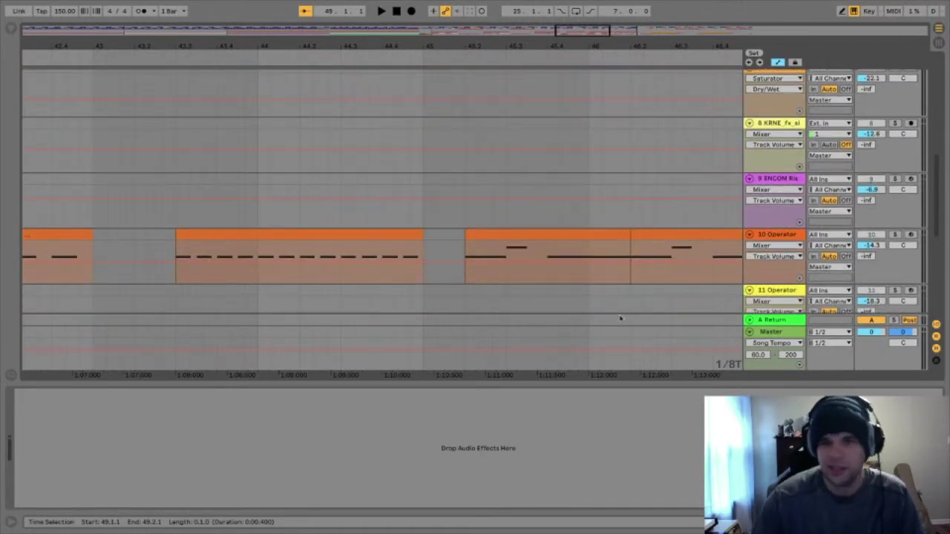
left_click_drag(453, 37, 457, 54)
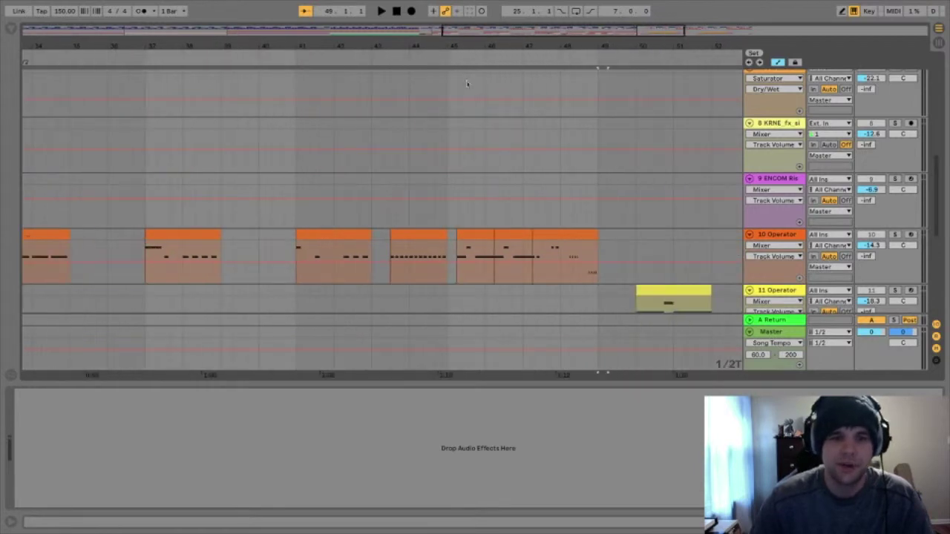
scroll(549, 212, "down", 10)
scroll(540, 230, "up", 2)
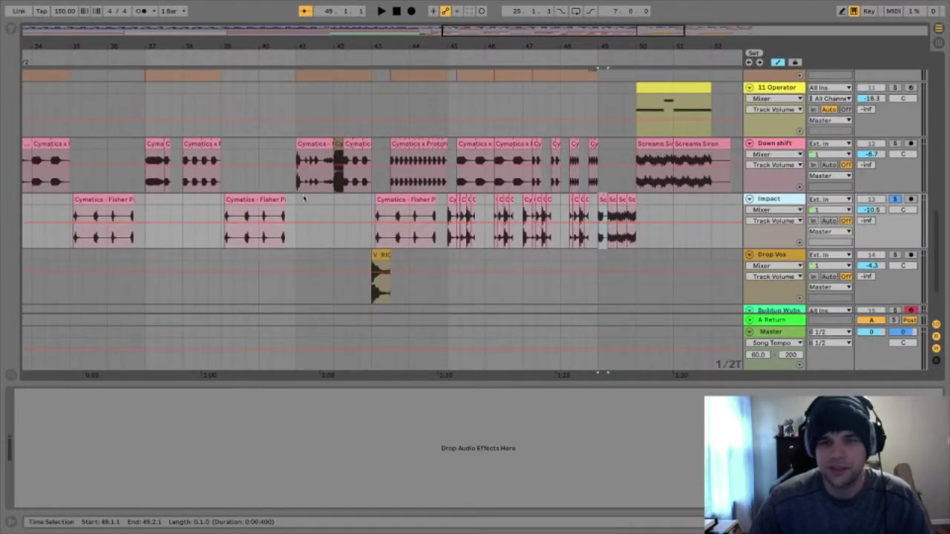
Solo the Down shift track and play its Cymatics Protohype bass shot clips from bar 33 at the start of Drop 1/2
left_click(475, 167)
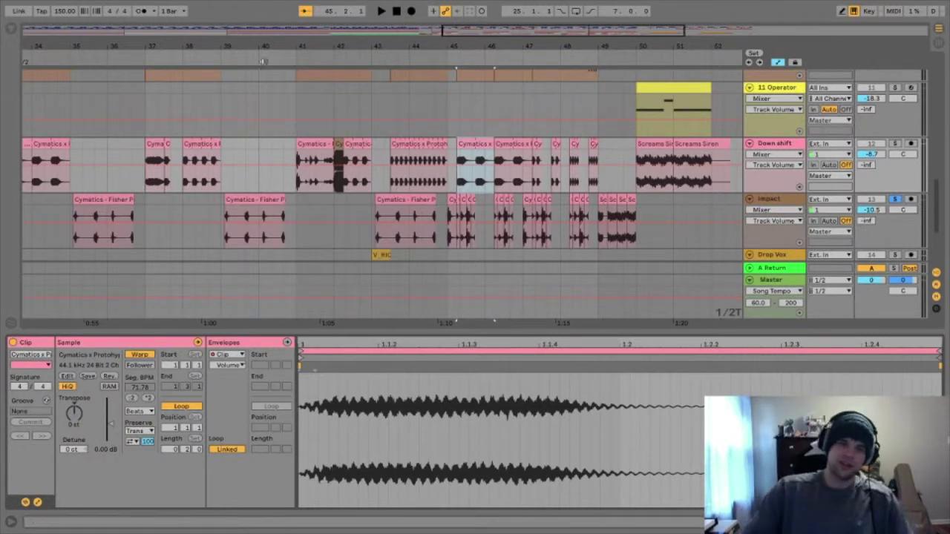
left_click_drag(299, 47, 569, 59)
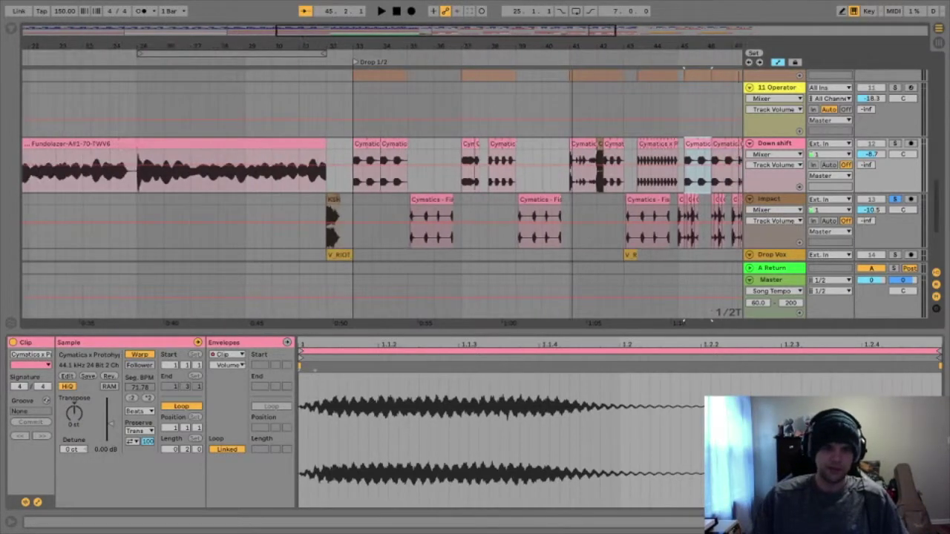
left_click_drag(381, 46, 381, 80)
left_click(333, 144)
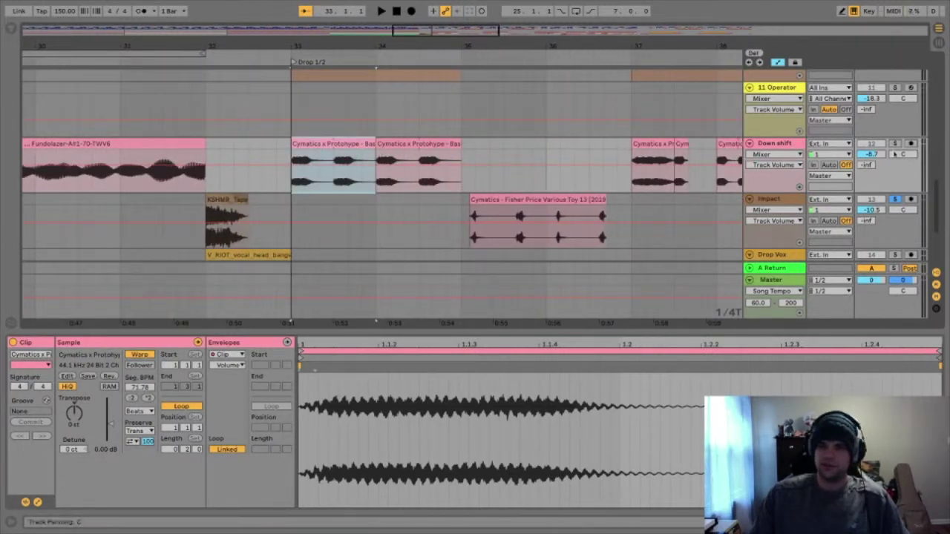
left_click_drag(649, 45, 486, 47)
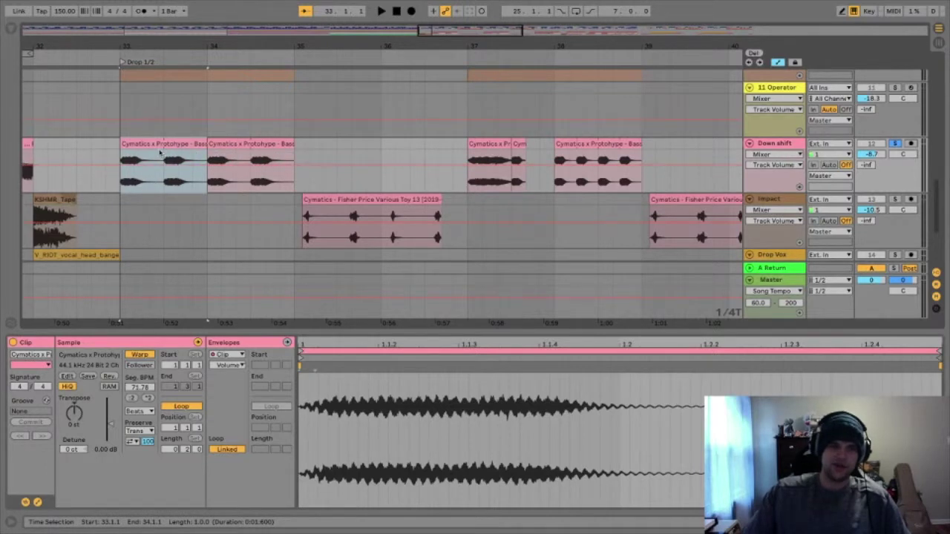
key("space")
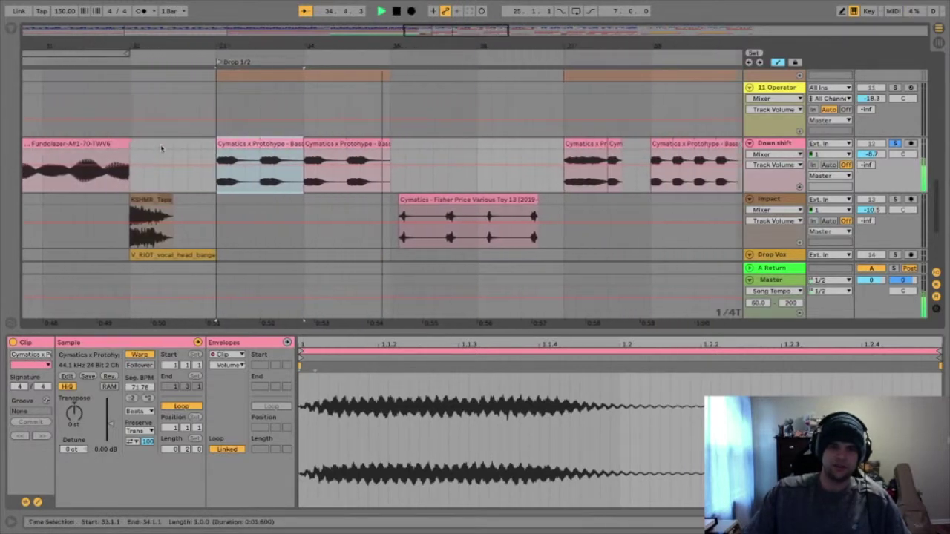
key("space")
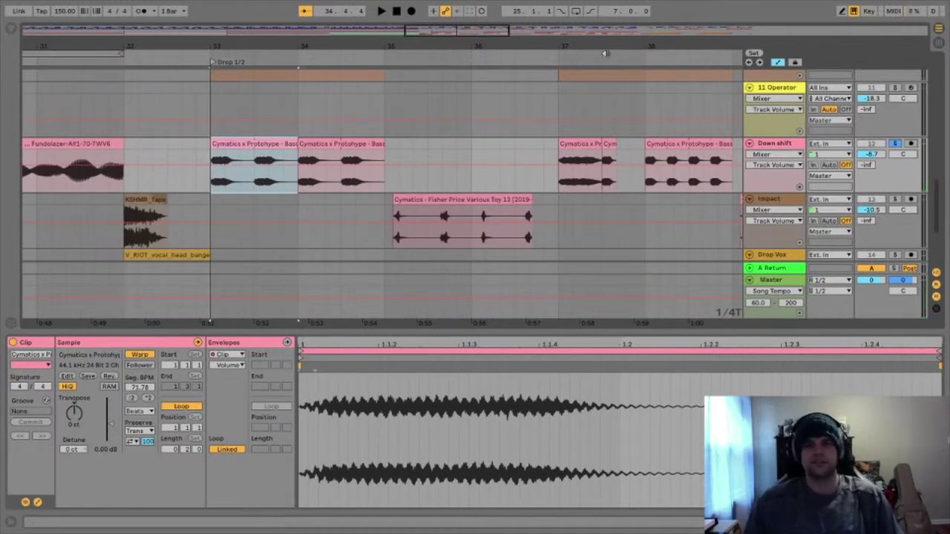
Open the Down shift bass shot clip at bar 37 and play the track from there
left_click_drag(551, 44, 434, 44)
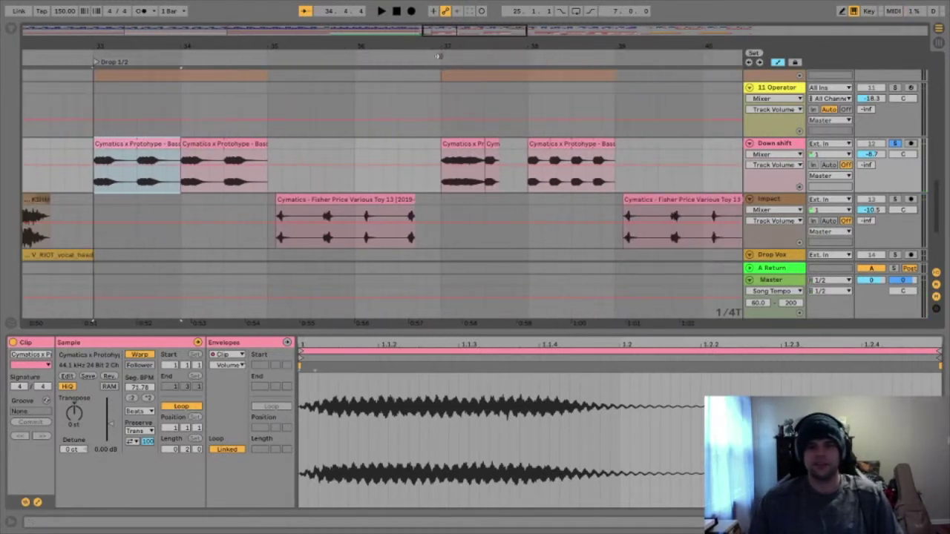
left_click(462, 144)
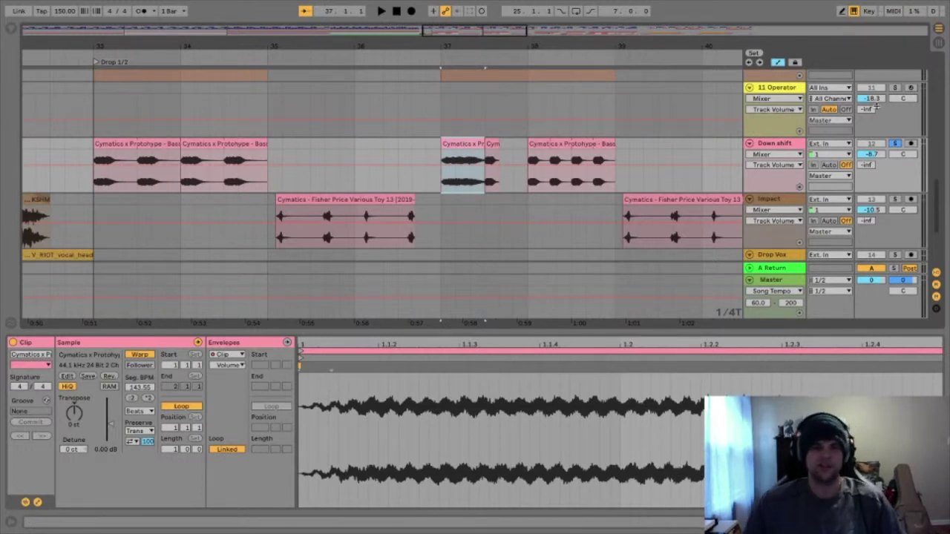
left_click_drag(447, 46, 373, 46)
key("space")
key("space")
Compare the short bass shot clip at 37.3 with its neighbours on Down shift, and replay from bar 37
mouse_move(210, 46)
left_mouse_down()
mouse_move(589, 44)
mouse_move(381, 46)
left_mouse_up()
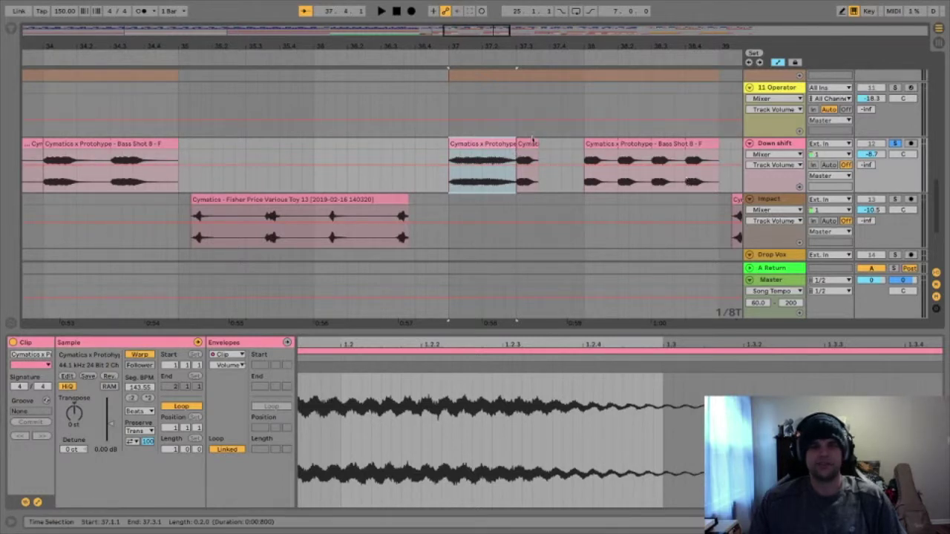
left_click(528, 144)
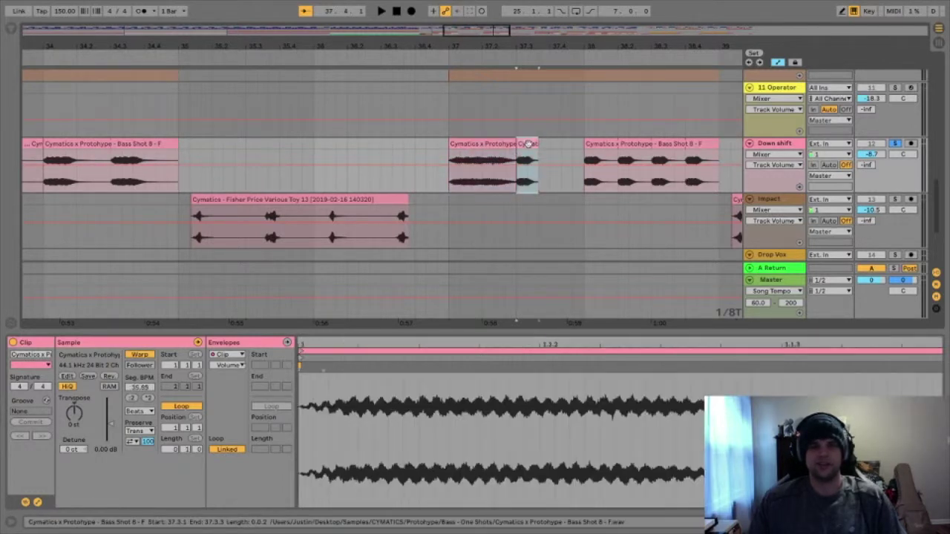
left_click(84, 142)
left_click(460, 144)
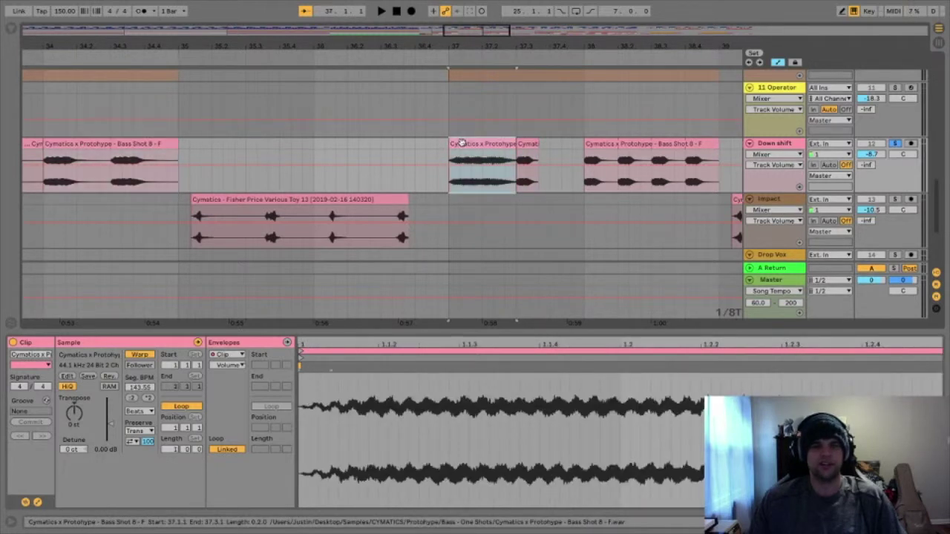
key("space")
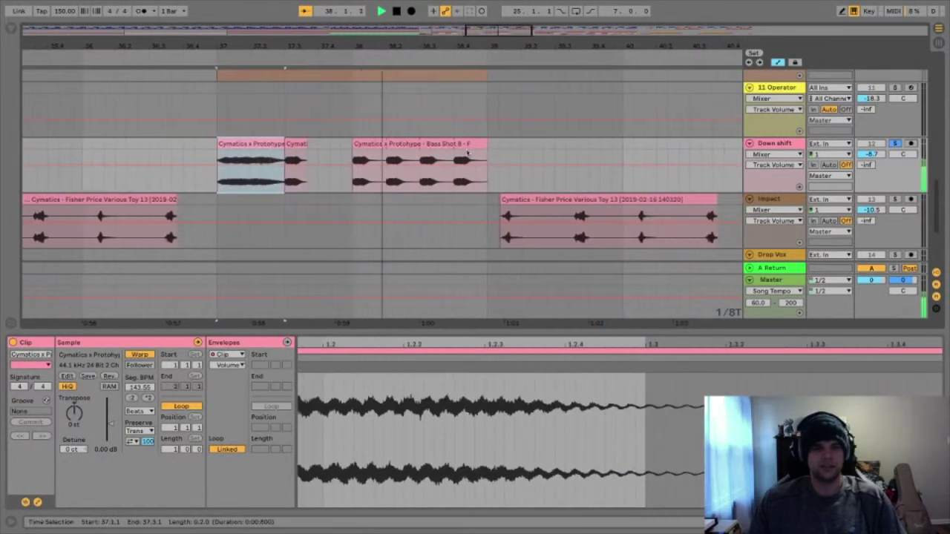
key("space")
Open the Cymatics Fisher Price toy clip at bar 41 on the Down shift track
left_click_drag(284, 44, 423, 45)
left_click(232, 64)
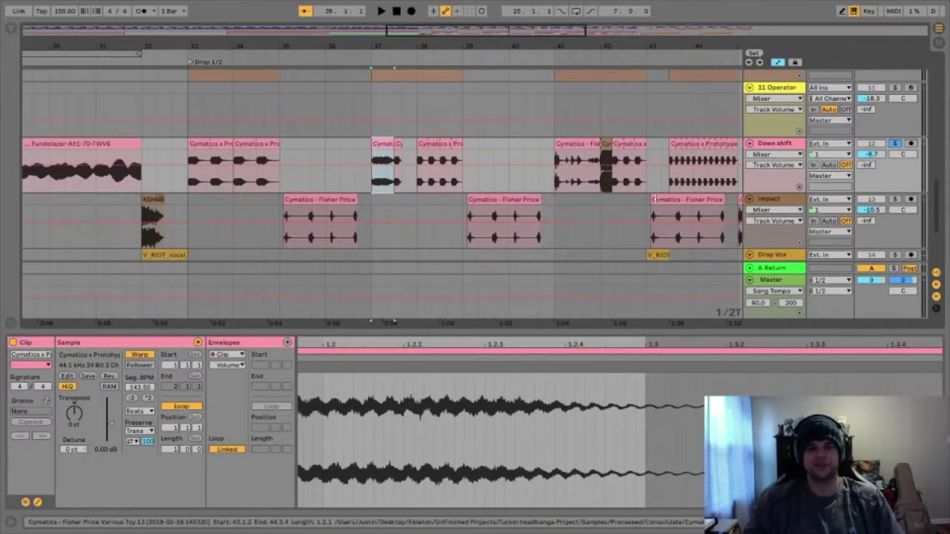
left_click_drag(594, 43, 461, 37)
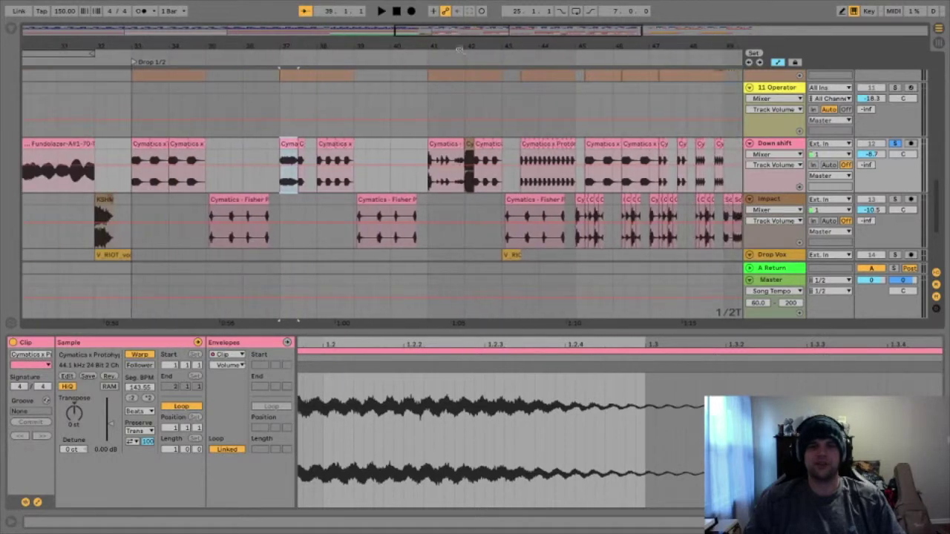
left_click(435, 145)
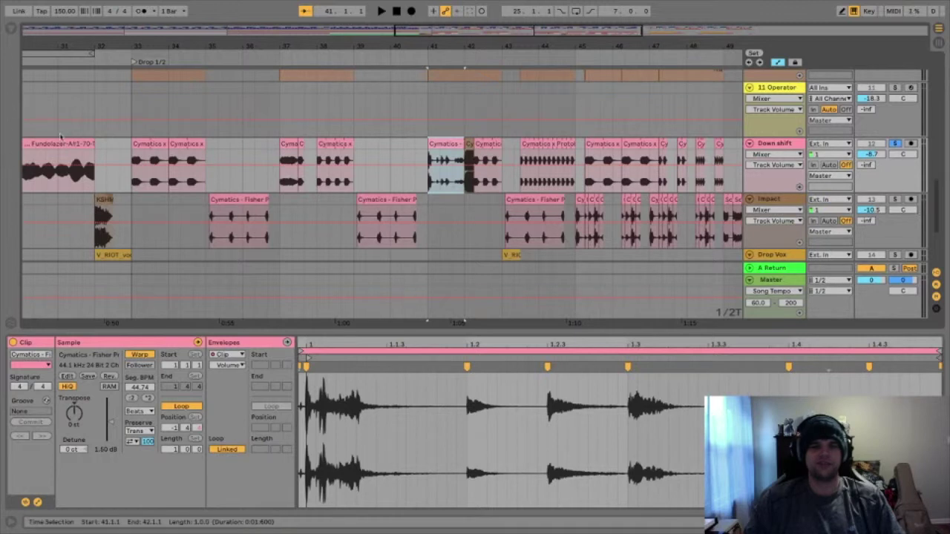
Examine how the Down shift, Impact, Drop Vox and Buildup Wubs clips are arranged around the buildup and Drop 1/2
left_click_drag(172, 45, 117, 46)
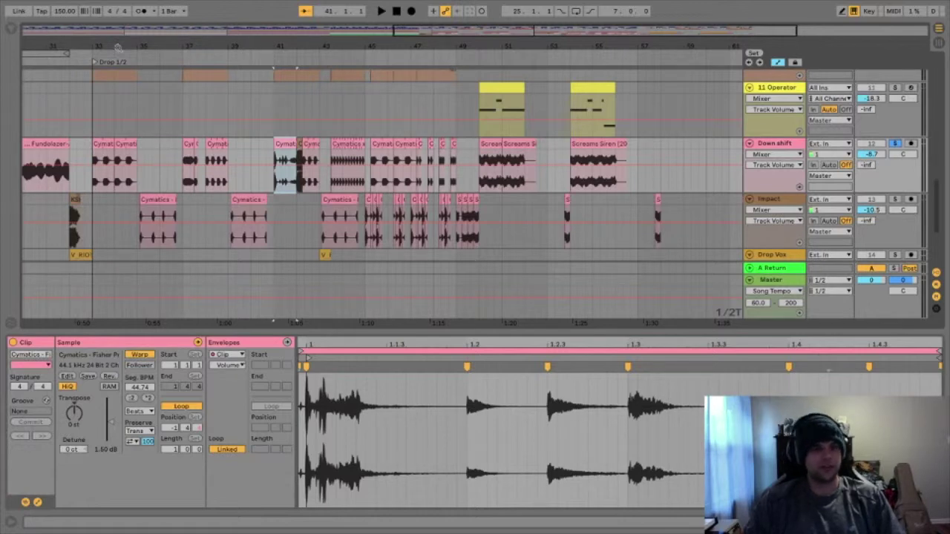
scroll(298, 204, "left", 10)
scroll(298, 204, "down", 4)
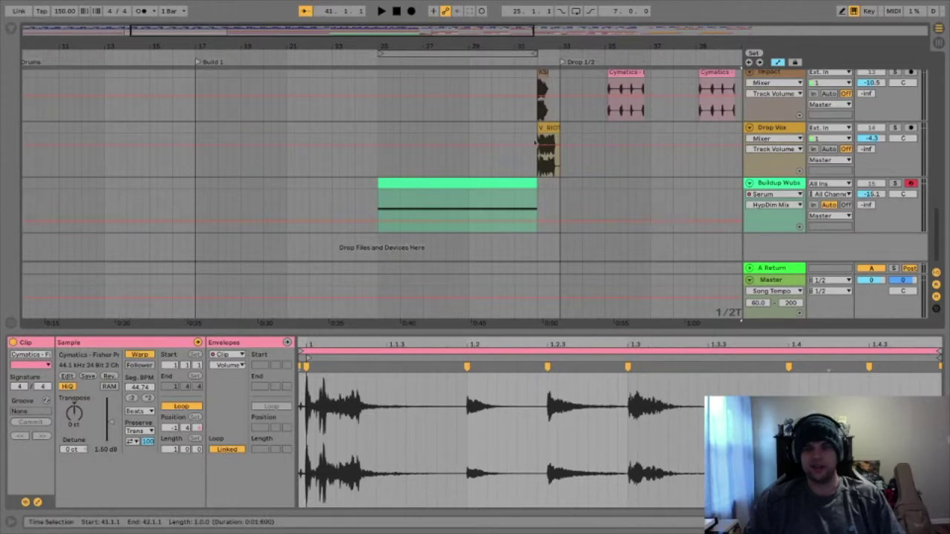
scroll(451, 142, "right", 5)
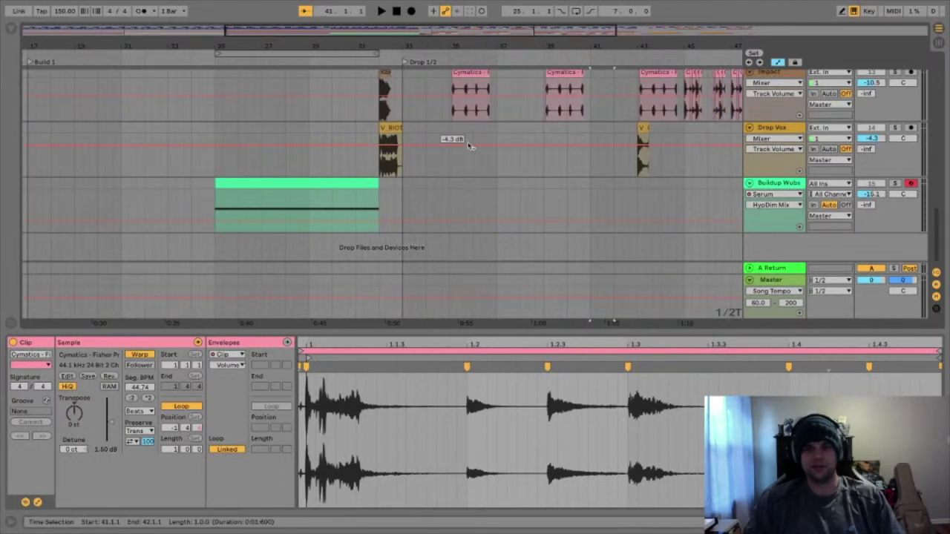
scroll(458, 154, "up", 3)
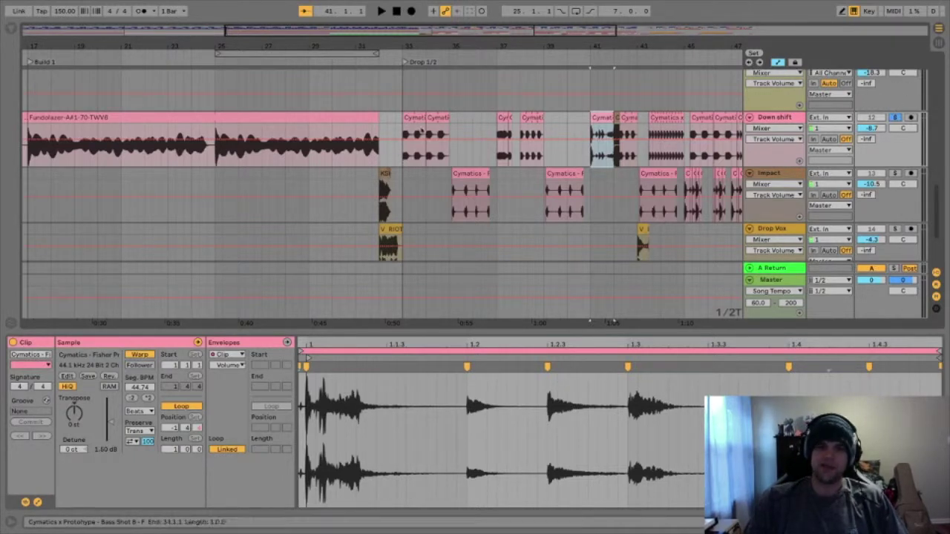
scroll(630, 43, "right", 5)
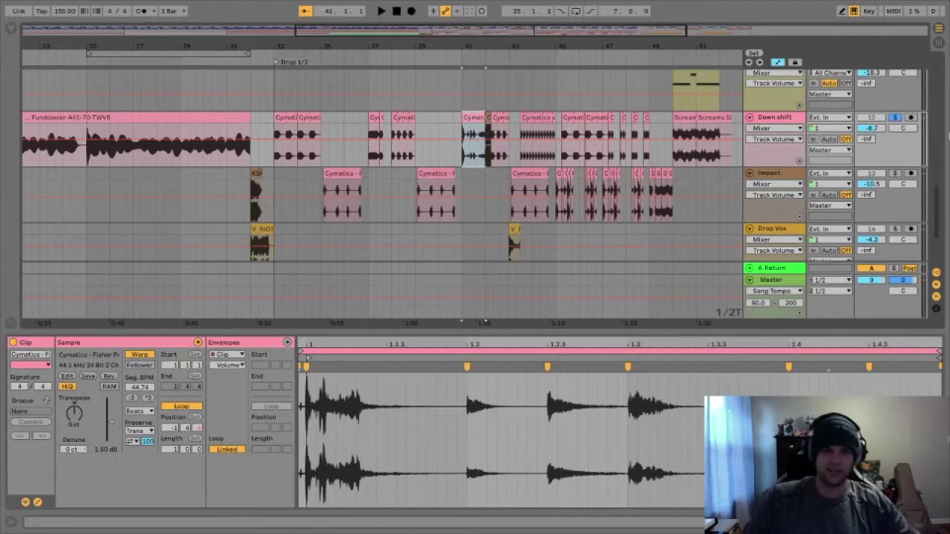
Solo the Down shift track and play its Screams Siren clips from bar 50
left_click(895, 119)
left_click_drag(517, 45, 417, 18)
scroll(584, 209, "up", 5)
scroll(567, 222, "down", 3)
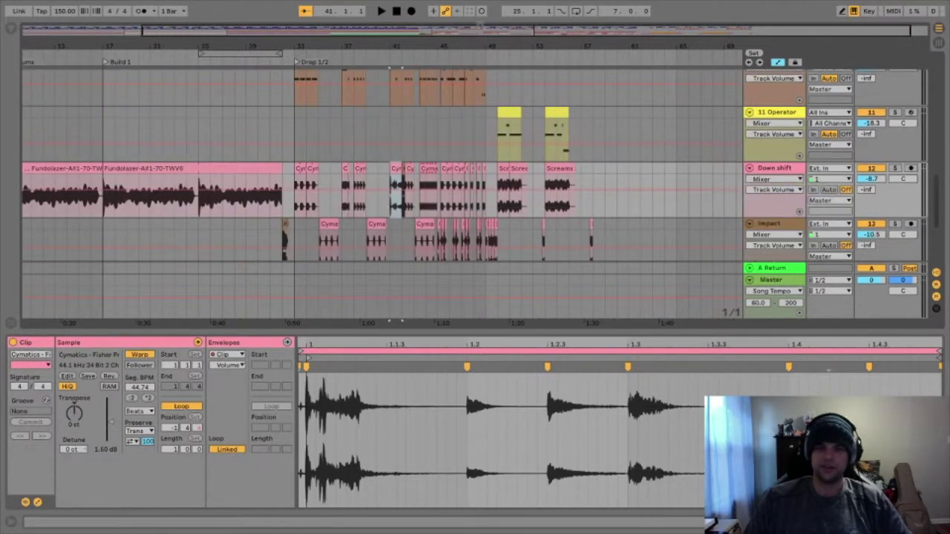
left_click_drag(484, 45, 484, 59)
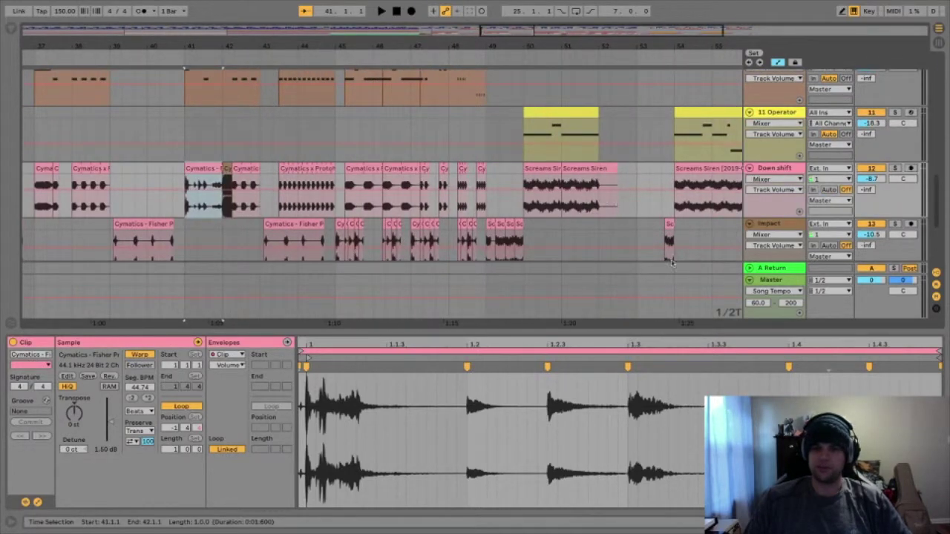
left_click(541, 170)
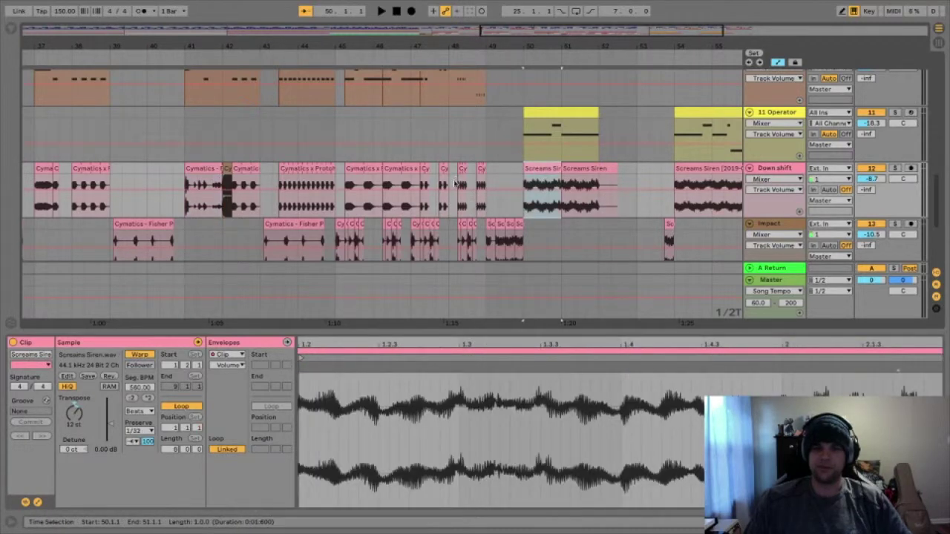
left_click(895, 169)
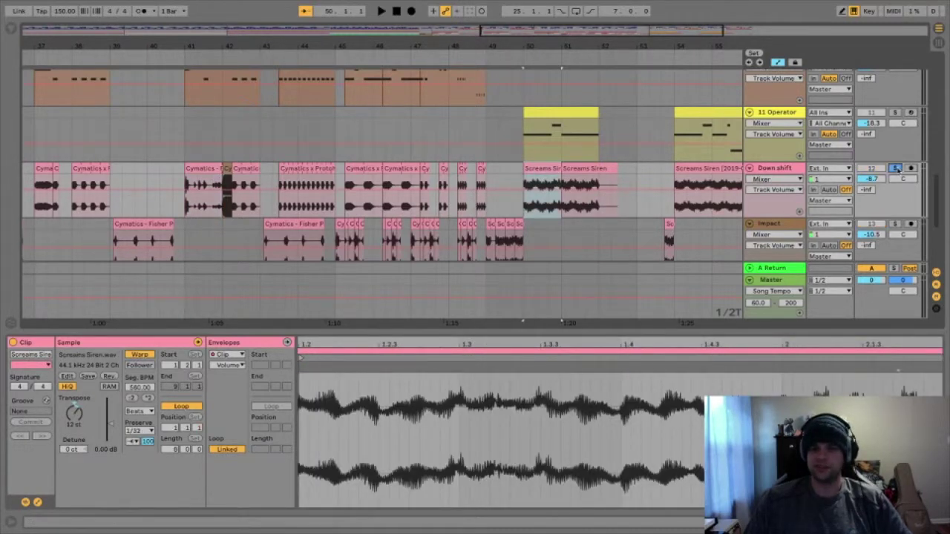
key("space")
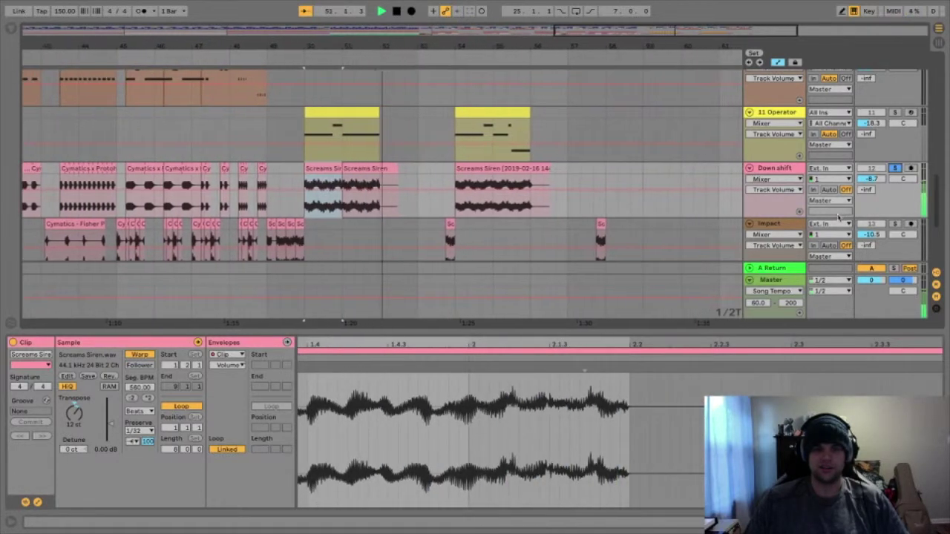
key("space")
Solo the Impact track to play its reversed Screams Siren clips from bar 49, and open Down shift's Screams Siren clip at bar 50
mouse_move(195, 42)
left_mouse_down()
mouse_move(299, 43)
mouse_move(302, 102)
left_mouse_up()
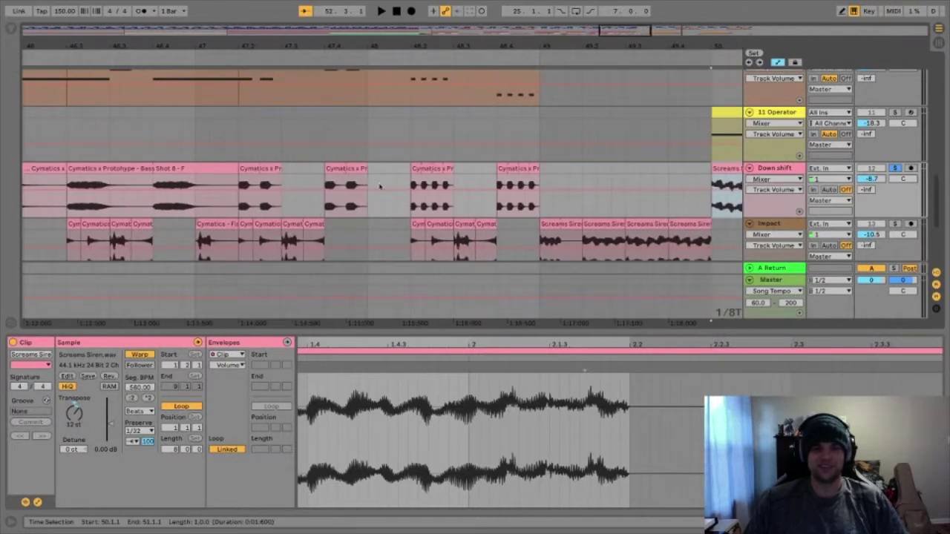
scroll(311, 197, "down", 3)
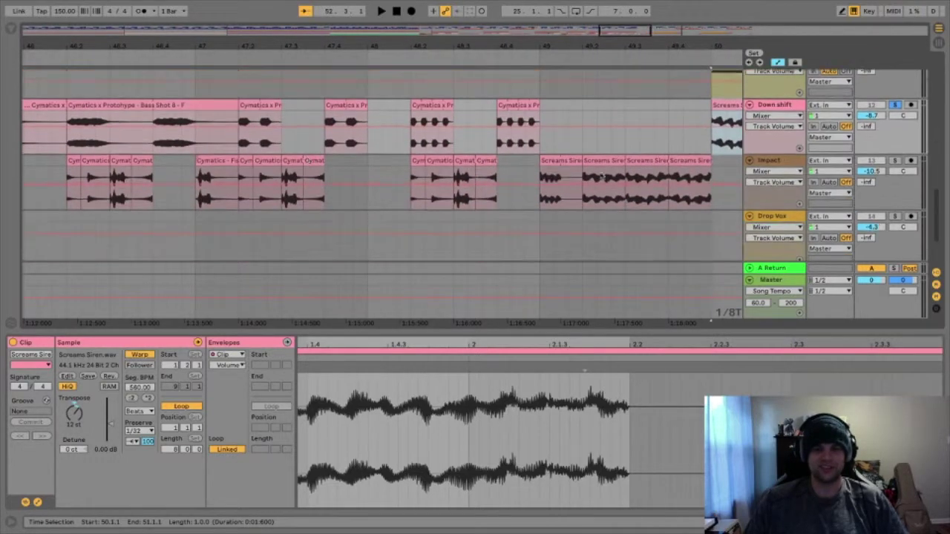
left_click(896, 162)
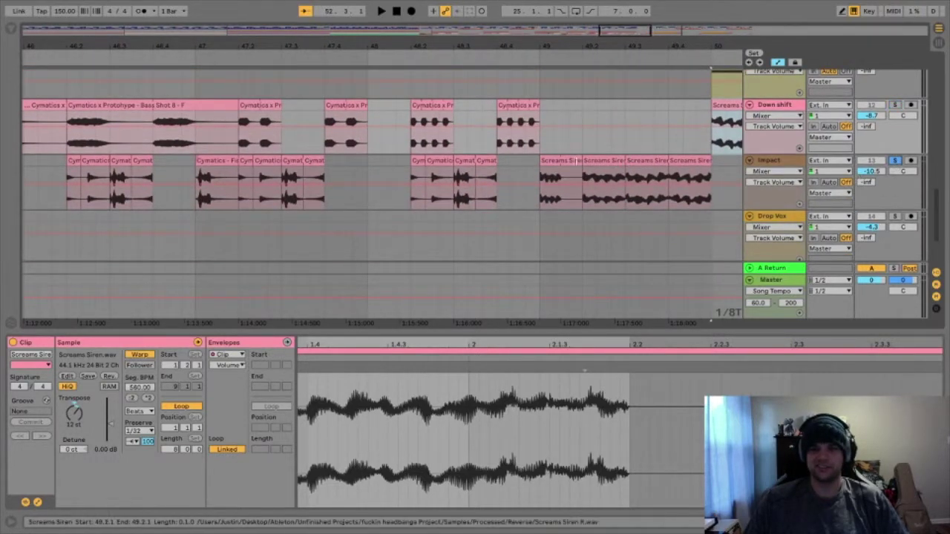
left_click(553, 160)
key("space")
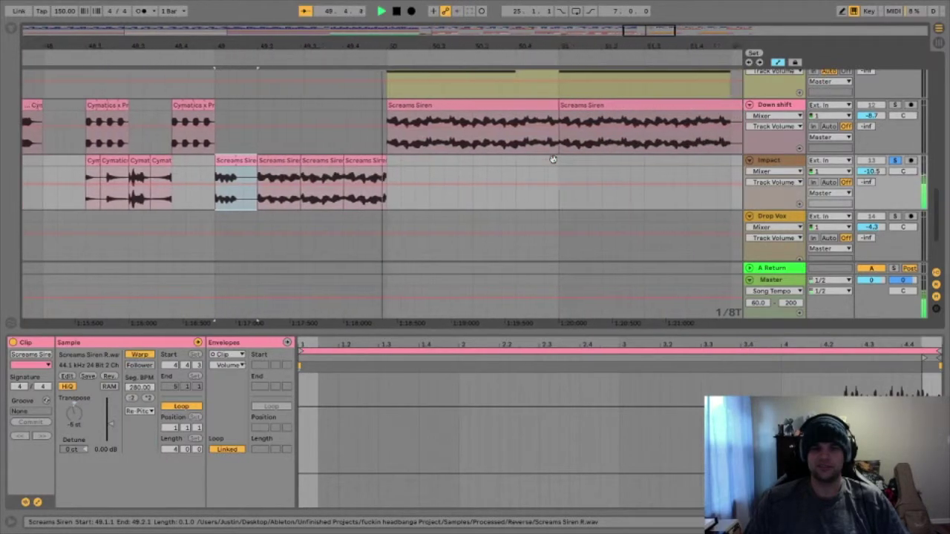
key("space")
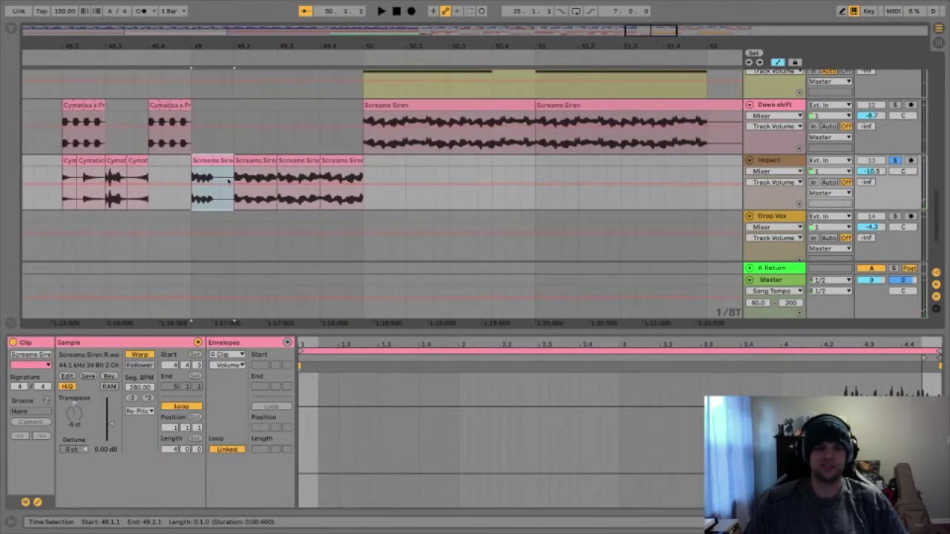
scroll(475, 178, "up", 3)
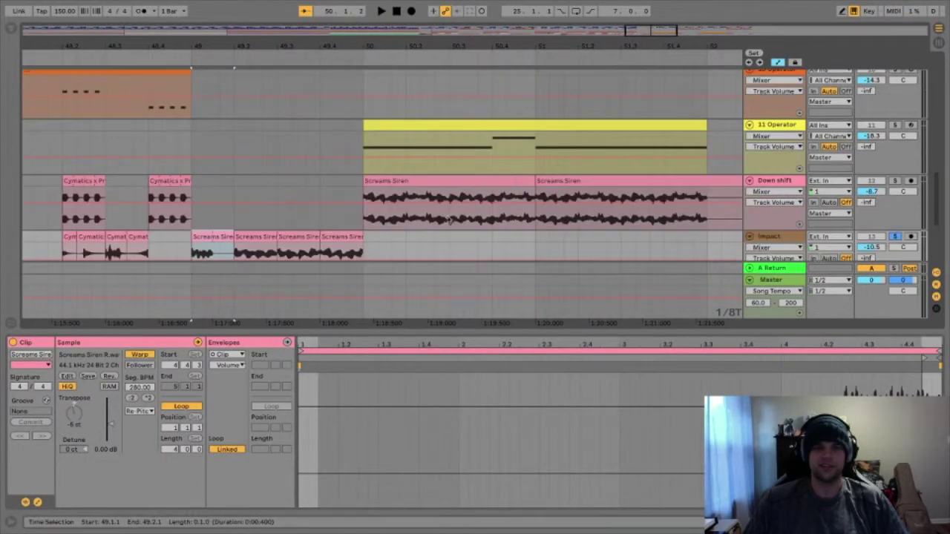
left_click(406, 182)
Rename the 10 Operator track as Subs
left_click_drag(282, 45, 655, 16)
left_click_drag(178, 49, 409, 49)
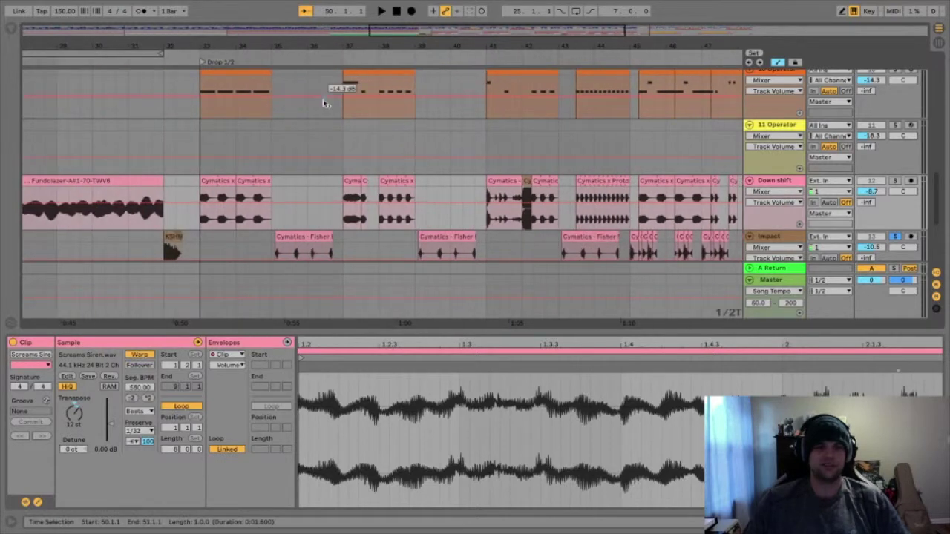
scroll(244, 125, "up", 3)
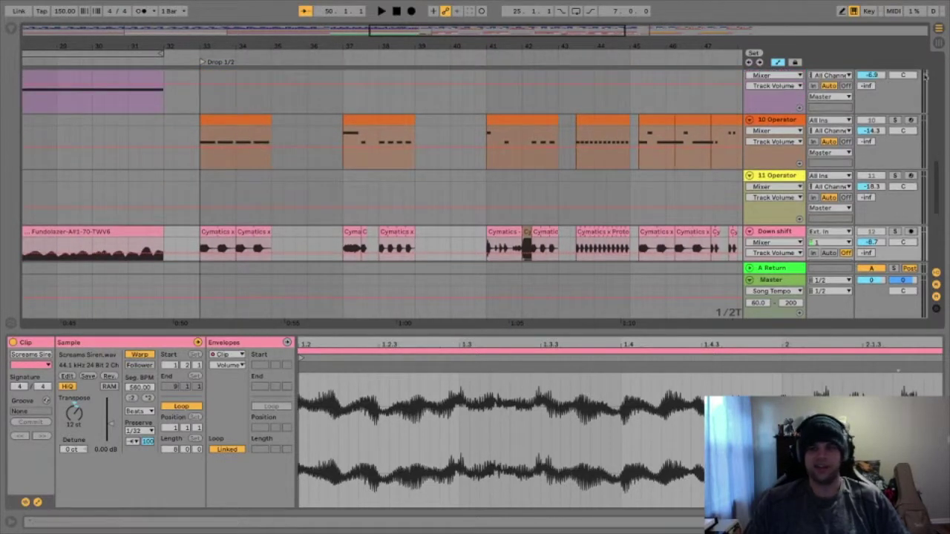
left_click(758, 123)
key("super+r")
type("S")
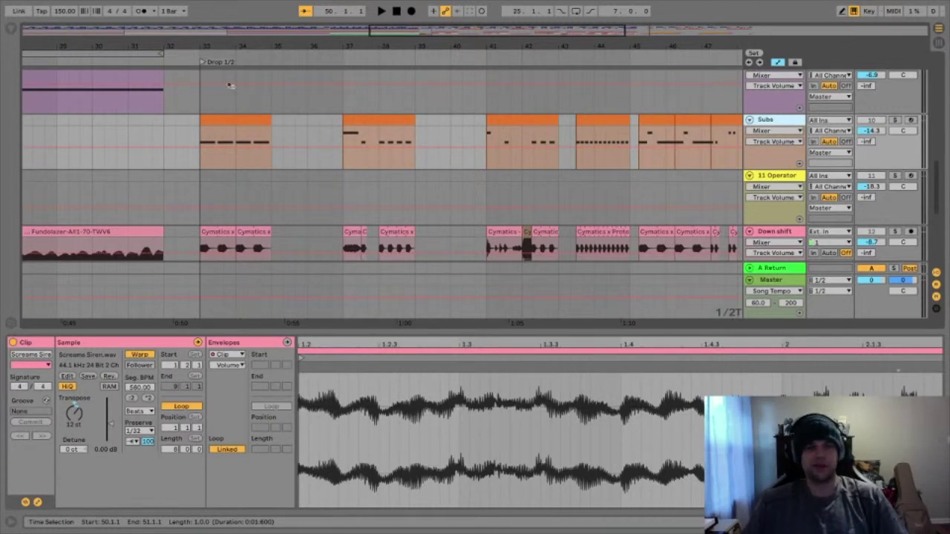
Solo the Subs track and open its Operator device
left_click_drag(220, 46, 352, 86)
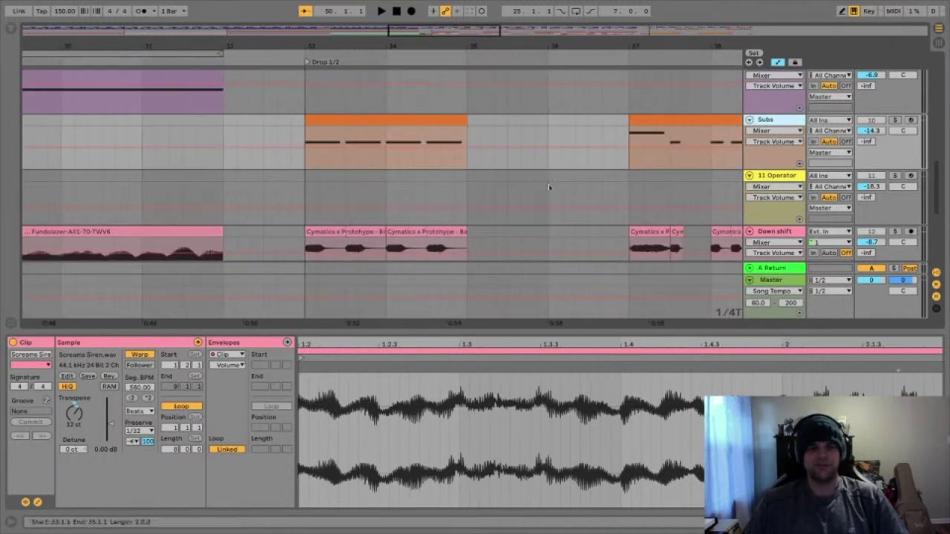
left_click(895, 121)
left_click(378, 140)
left_click(383, 123)
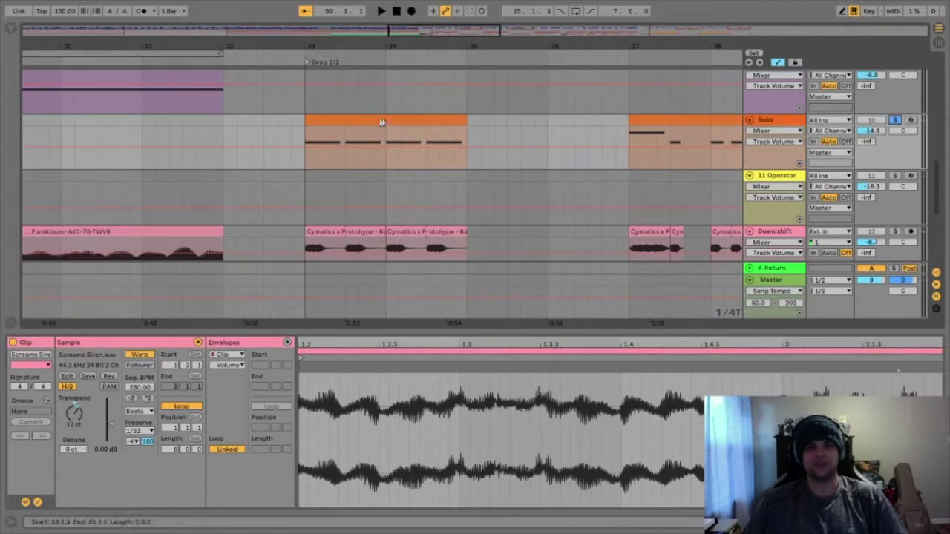
left_click(783, 123)
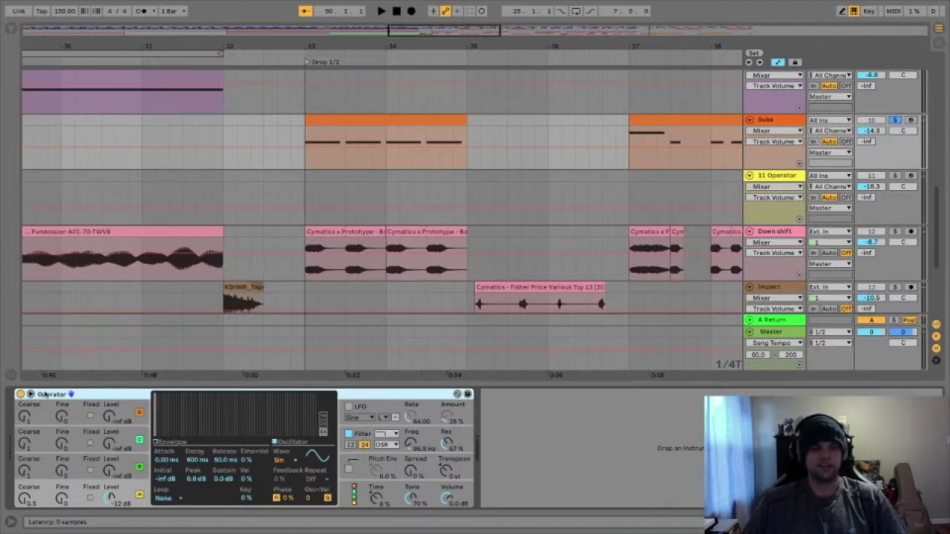
Show the oscillator envelope and the pitch envelope settings of the Subs track's Operator
scroll(588, 259, "down", 5)
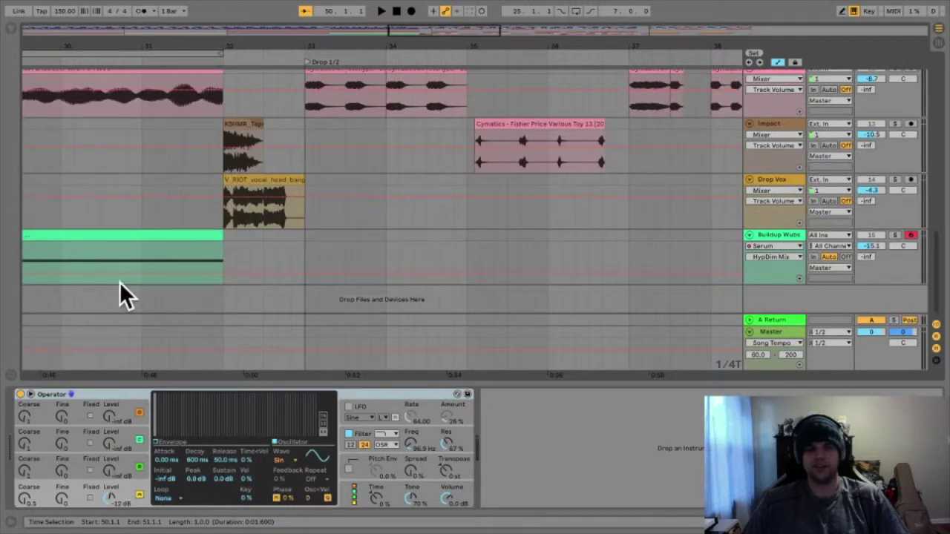
scroll(621, 187, "up", 5)
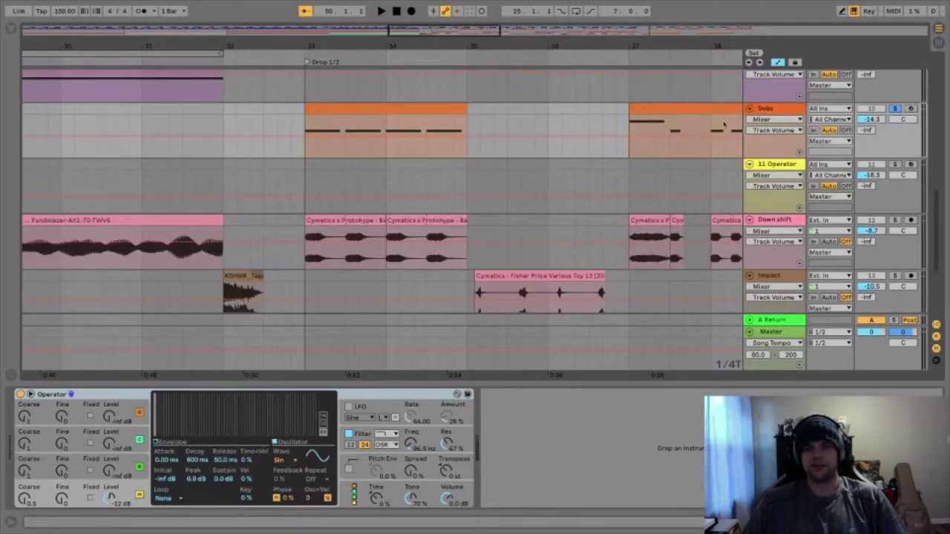
scroll(704, 115, "up", 9)
scroll(530, 274, "down", 14)
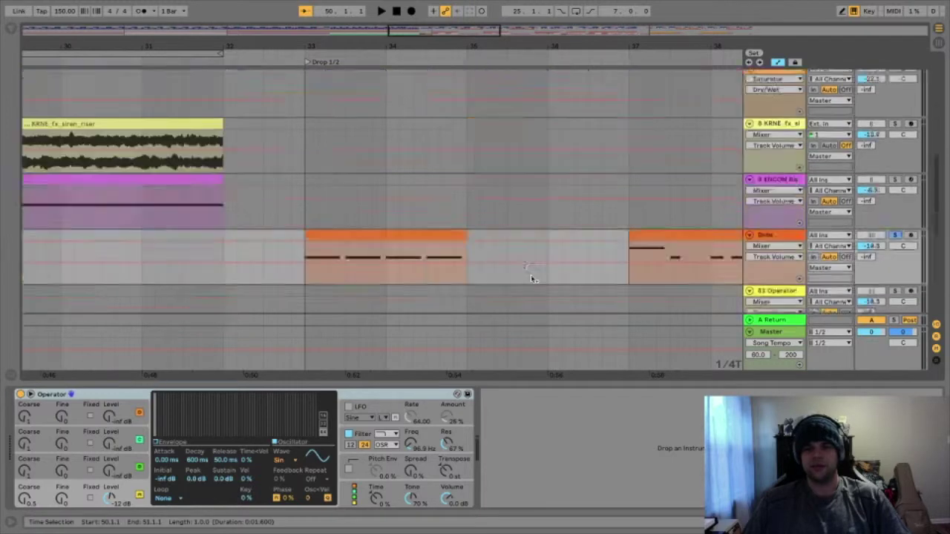
scroll(530, 277, "up", 2)
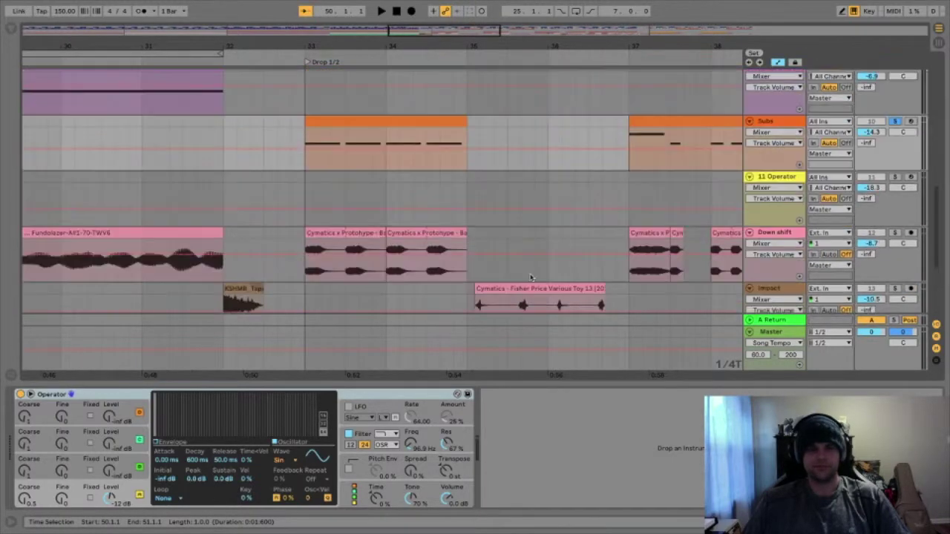
scroll(509, 194, "up", 1)
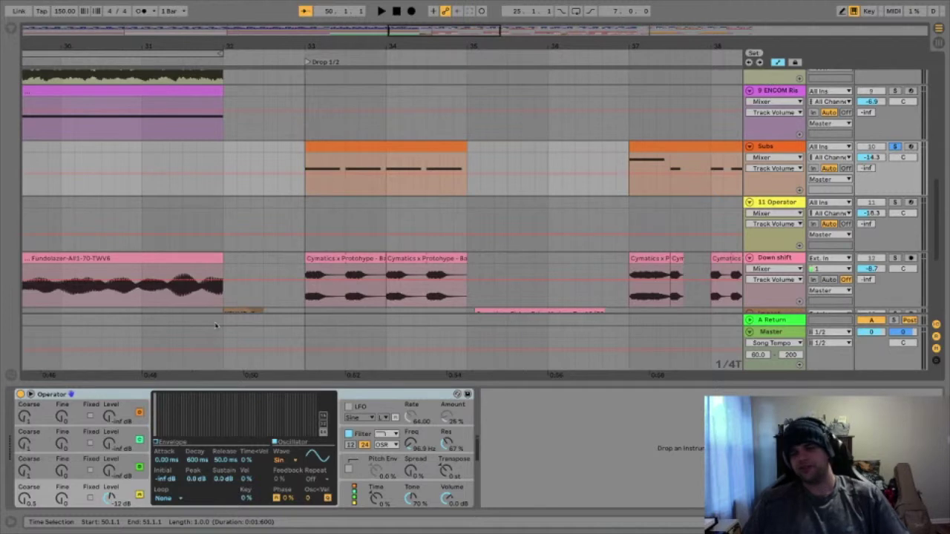
left_click(154, 442)
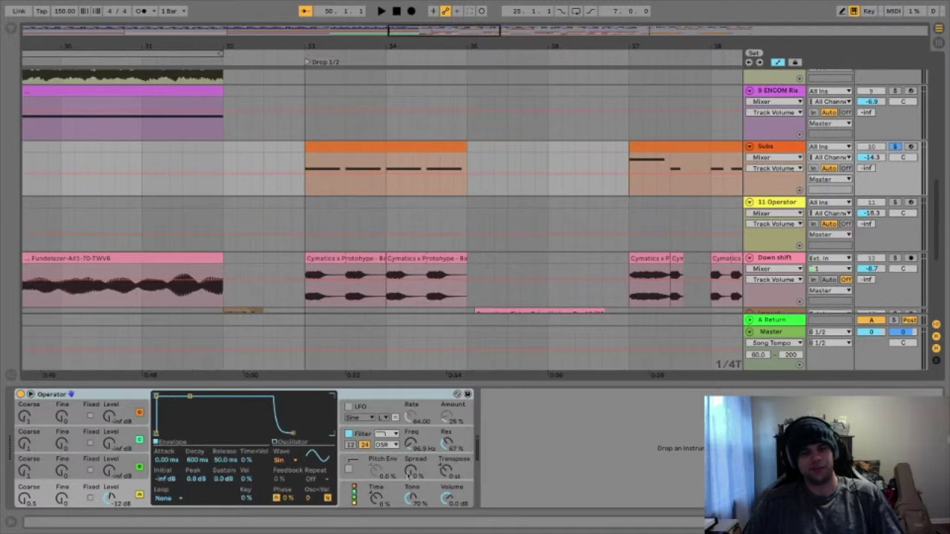
left_click(385, 471)
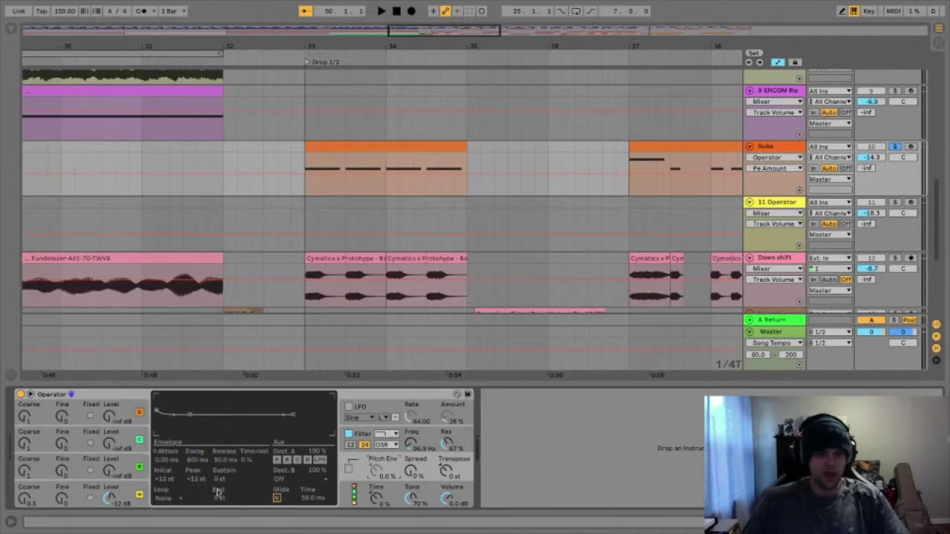
Play the soloed Subs around Drop 1/2 and set its Operator's output volume to -3.5 dB
scroll(515, 213, "down", 3)
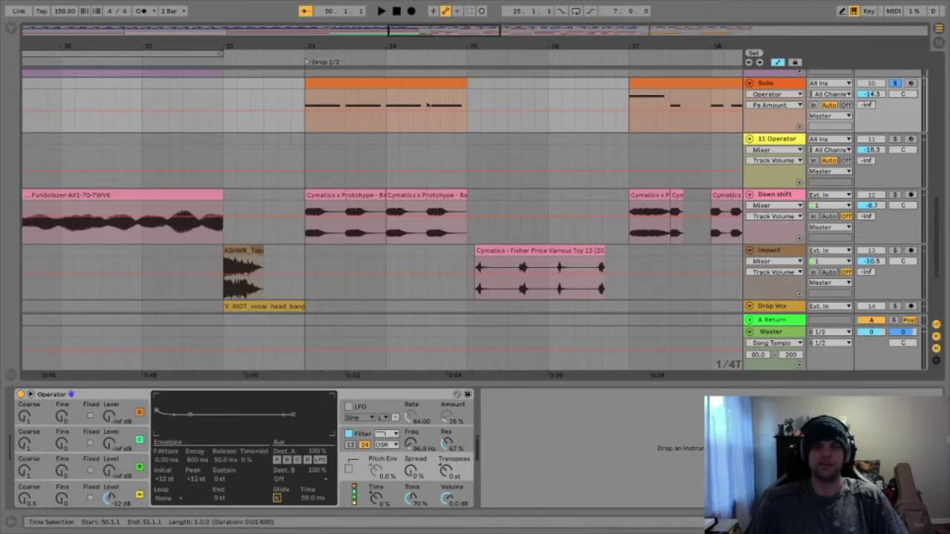
left_click_drag(462, 46, 269, 77)
scroll(390, 275, "up", 3)
scroll(376, 280, "down", 8)
scroll(369, 293, "up", 7)
scroll(369, 293, "down", 2)
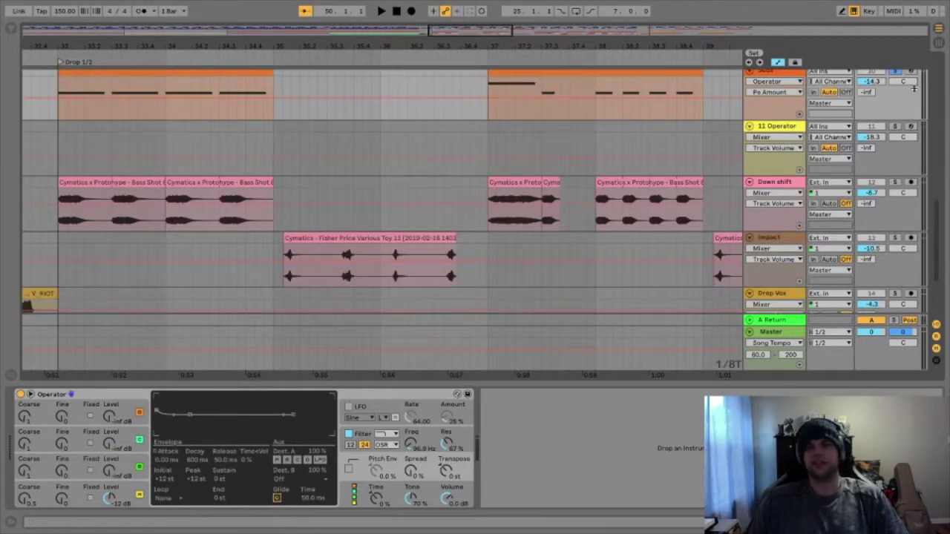
scroll(176, 146, "right", 10)
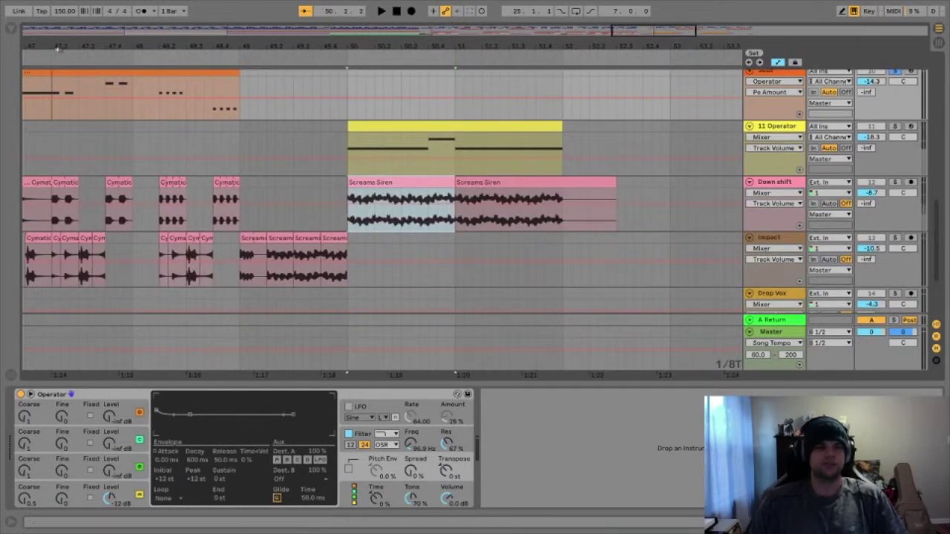
scroll(344, 90, "down", 6)
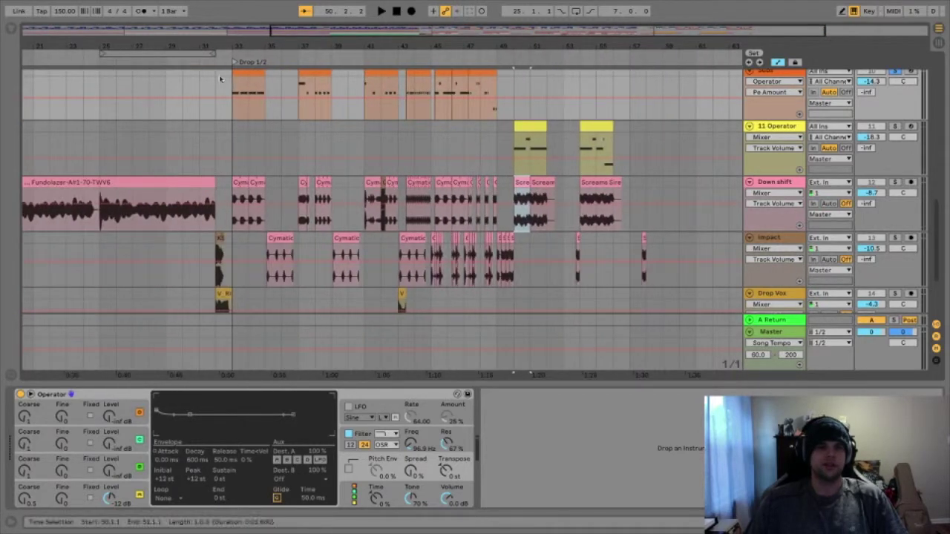
left_click(221, 63)
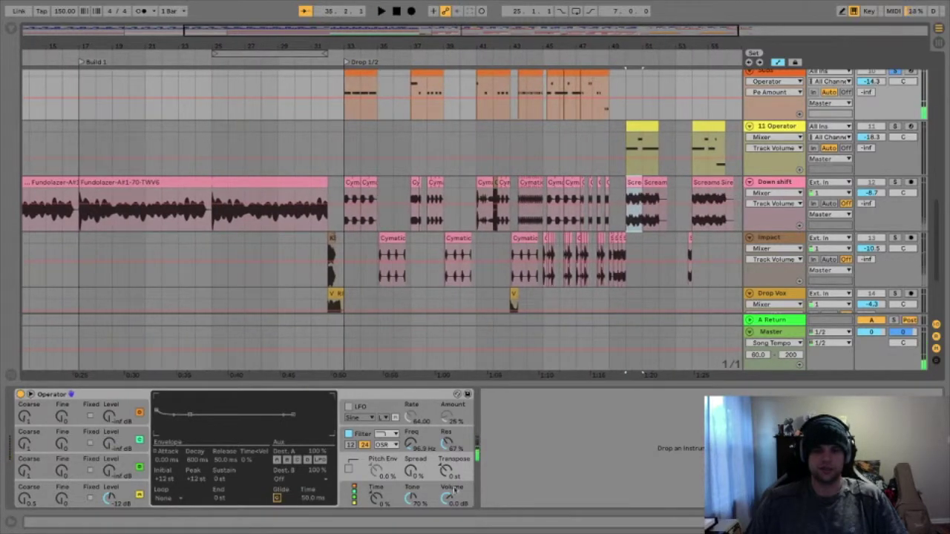
left_click_drag(447, 501, 448, 504)
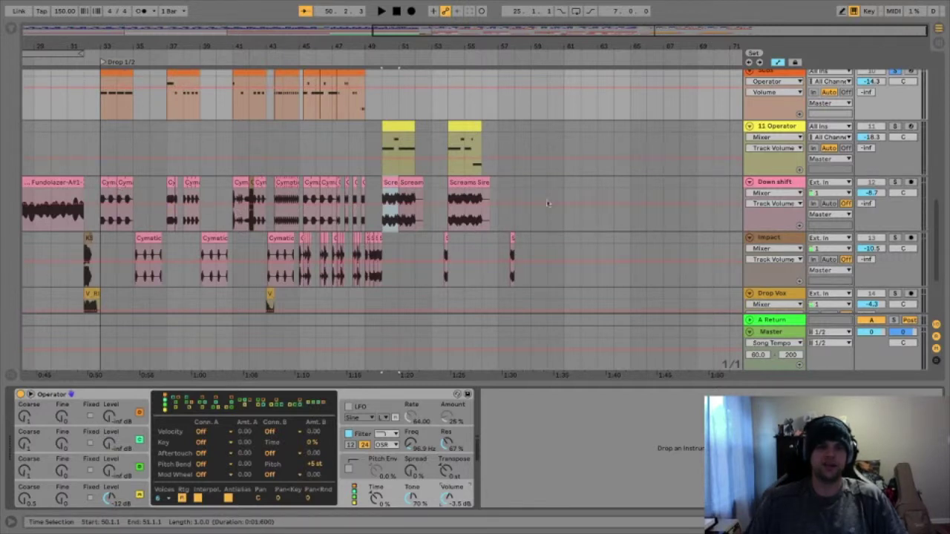
Play the soloed Subs clips from the start of Drop 1/2 at bar 33
left_click_drag(112, 45, 272, 174)
scroll(239, 111, "up", 2)
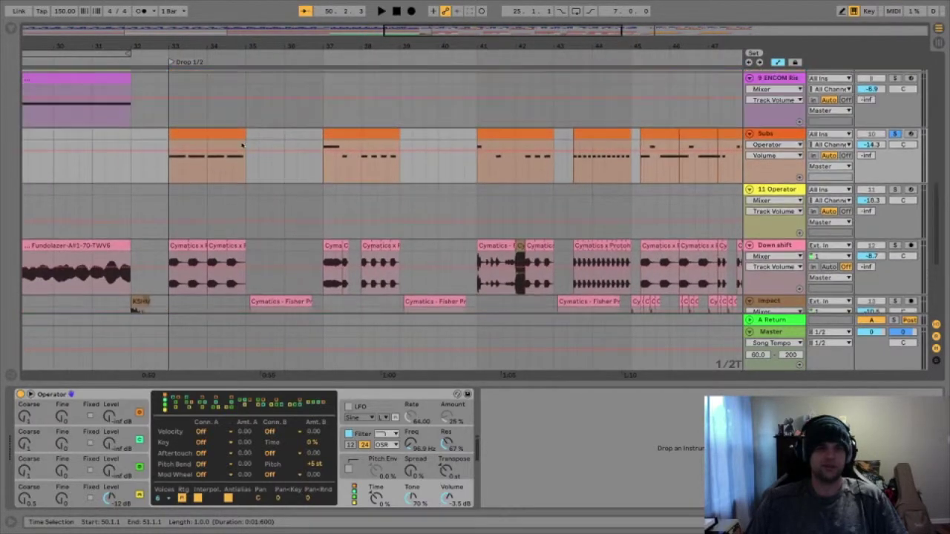
left_click(219, 132)
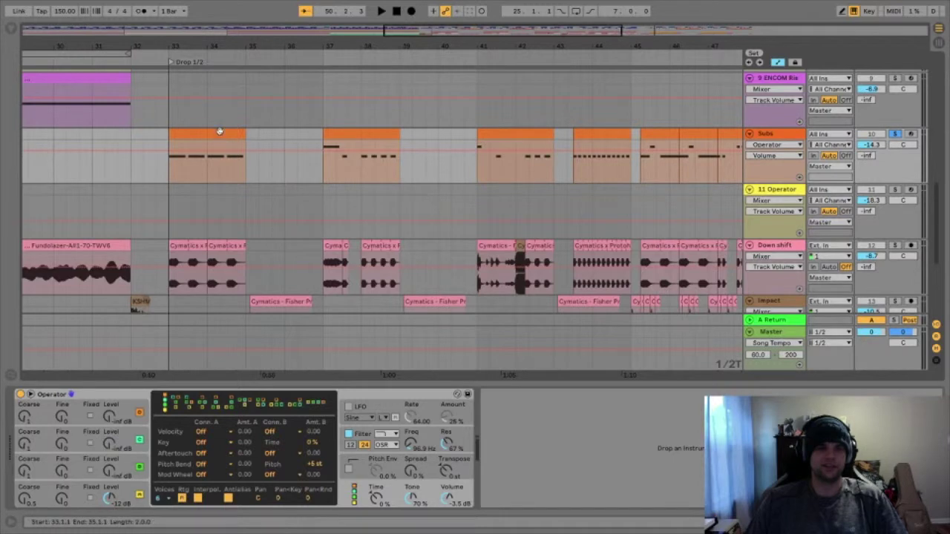
key("space")
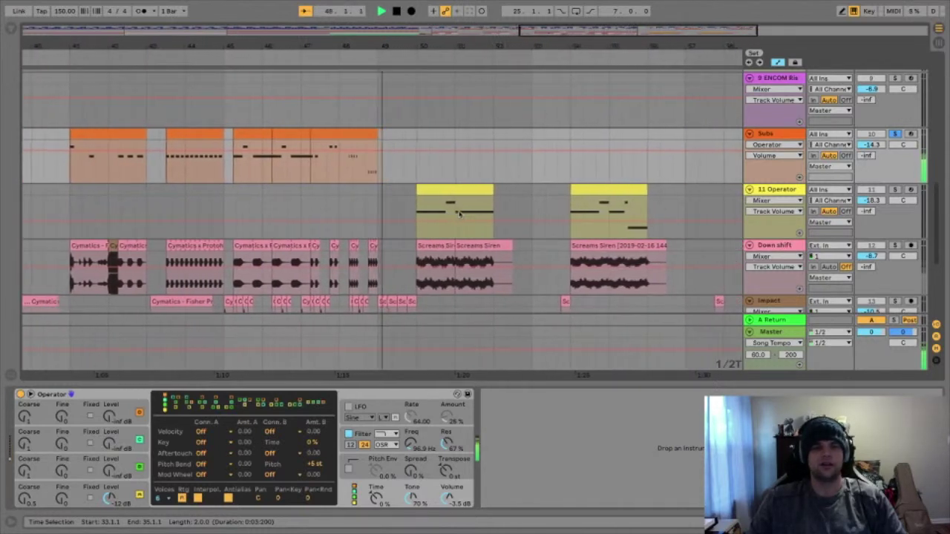
Open the 11 Operator track's device and show its filter settings
left_click_drag(439, 46, 424, 26)
scroll(213, 201, "down", 2)
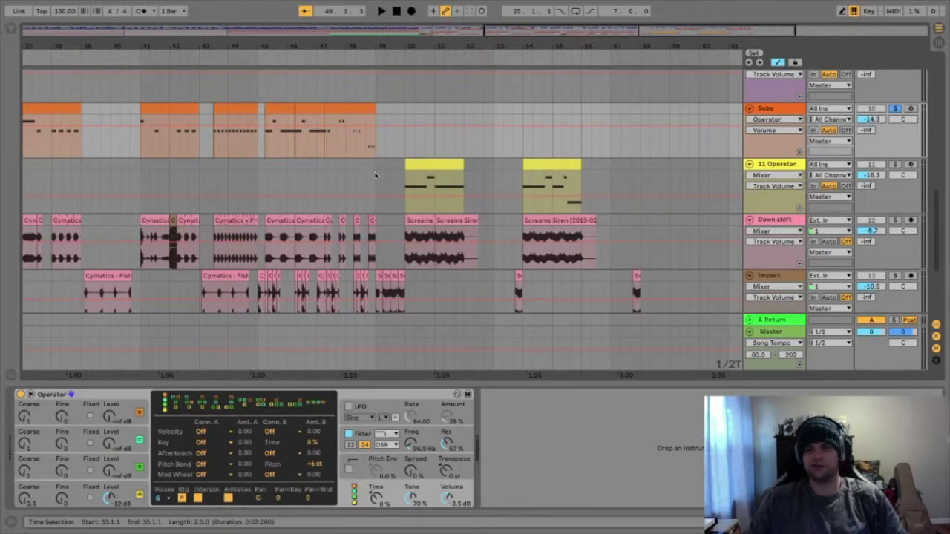
left_click(766, 163)
left_click_drag(417, 44, 418, 69)
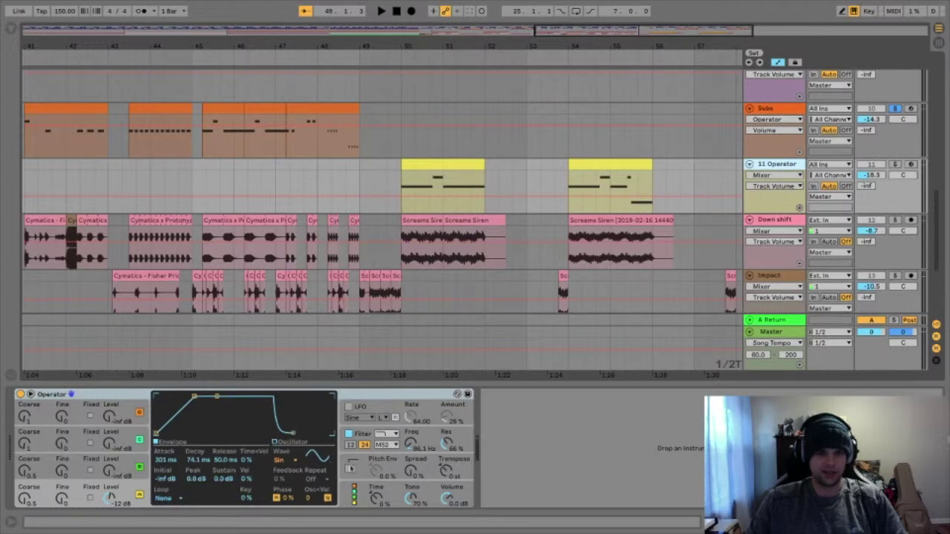
left_click(362, 433)
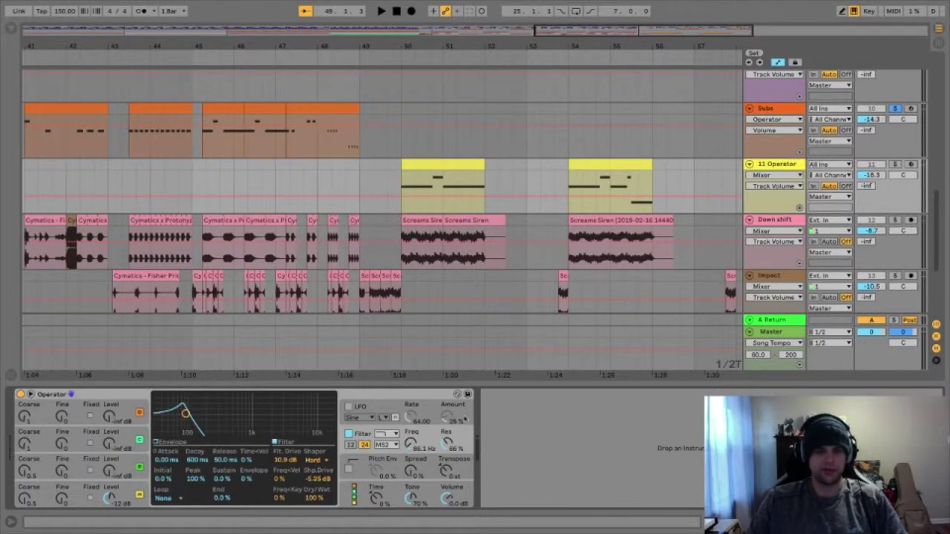
Solo the 11 Operator track and play its clips from bar 50
left_click(895, 164)
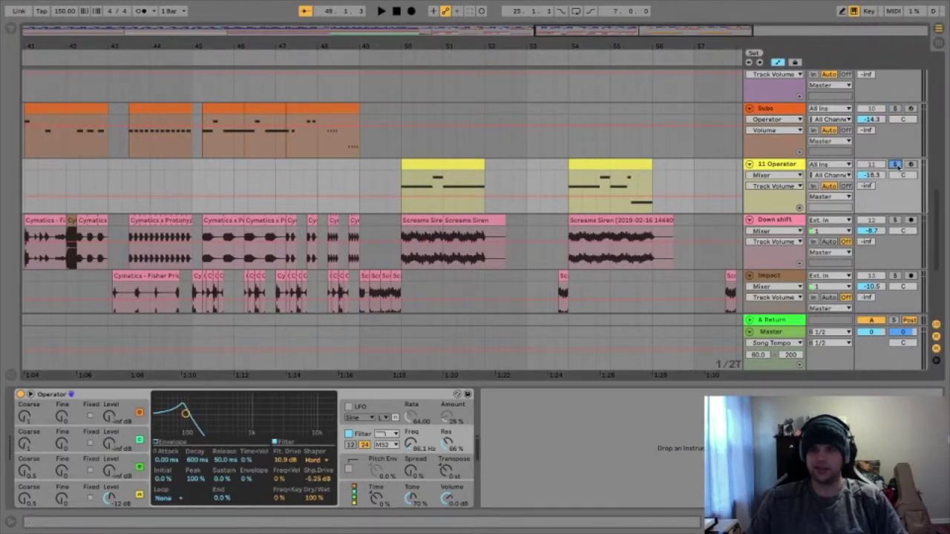
left_click(423, 220)
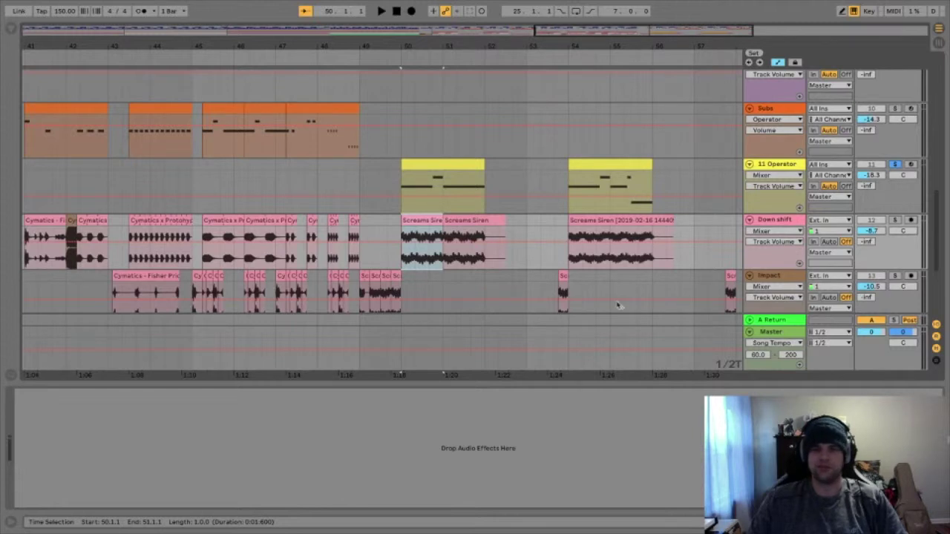
left_click(761, 164)
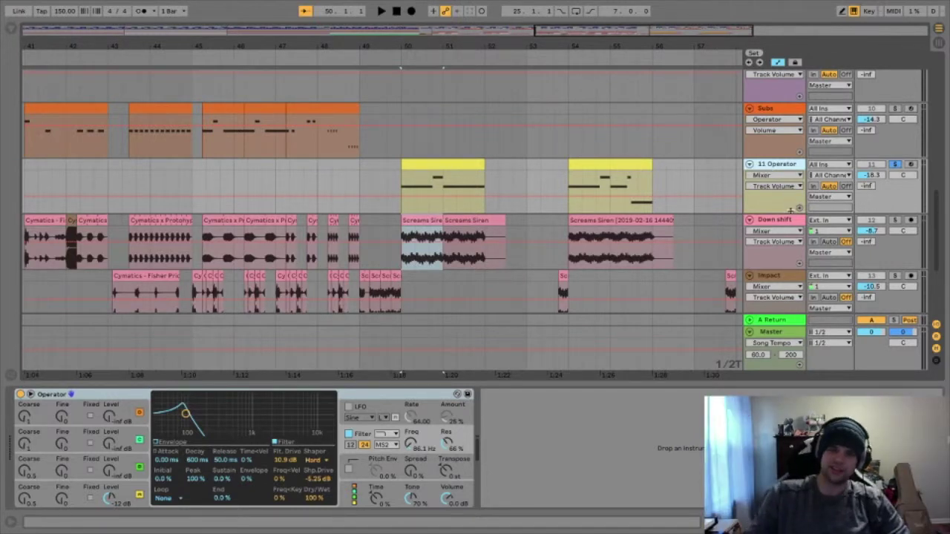
key("space")
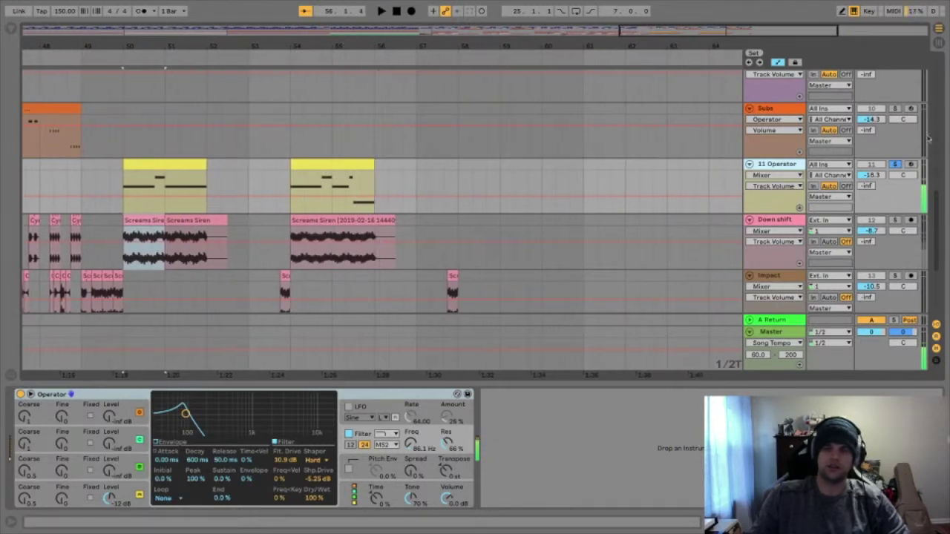
Play the full mix without any solo from just before bar 49 and stop at bar 58
left_click(65, 56)
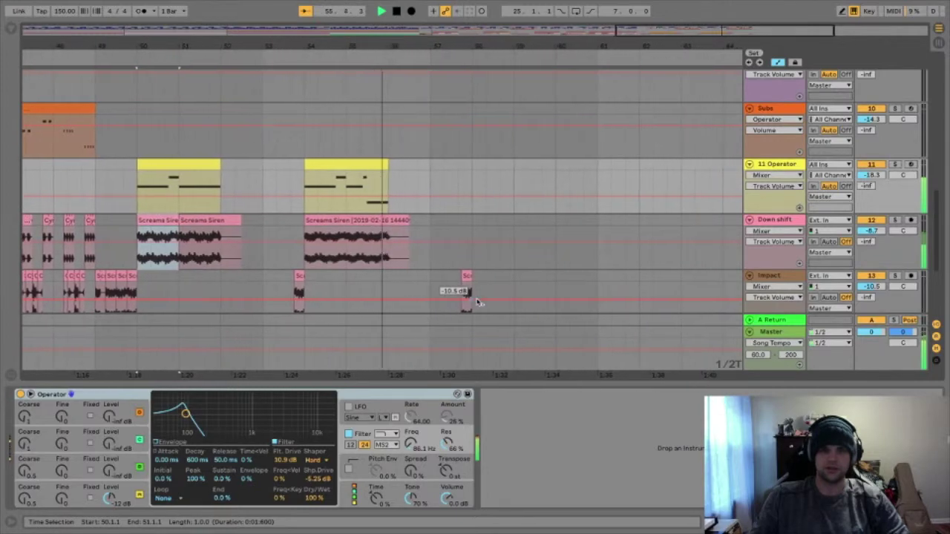
scroll(549, 255, "down", 3)
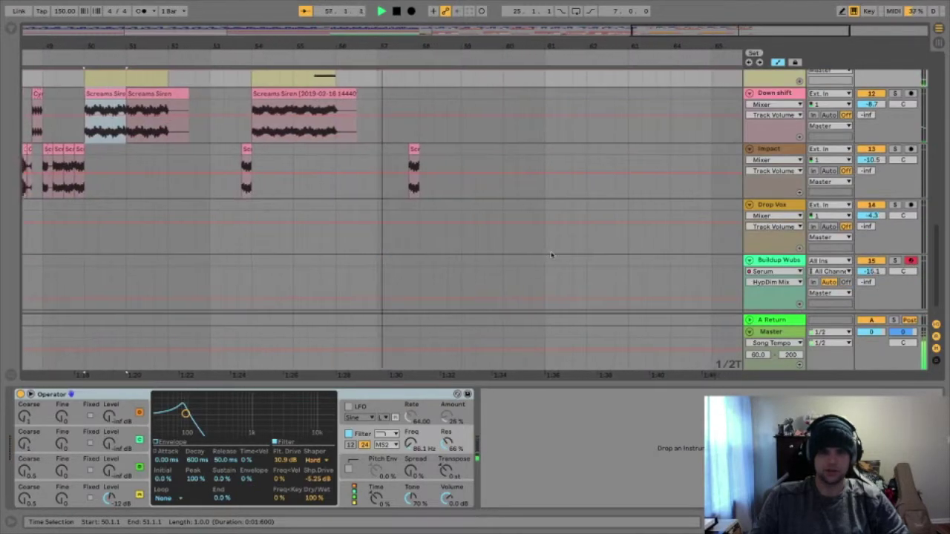
scroll(549, 254, "up", 3)
key("space")
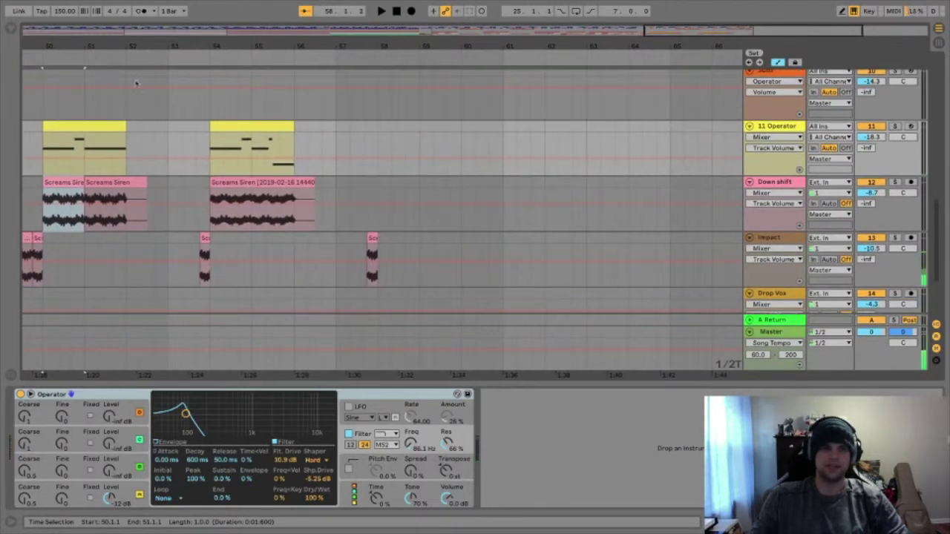
Examine how the Snare, Kick, Hats, Synth Groove and 6 Serum clips are arranged across the track and Drop 1/2
scroll(130, 79, "up", 7)
left_click_drag(166, 44, 437, 47)
scroll(333, 239, "down", 2)
scroll(329, 235, "up", 5)
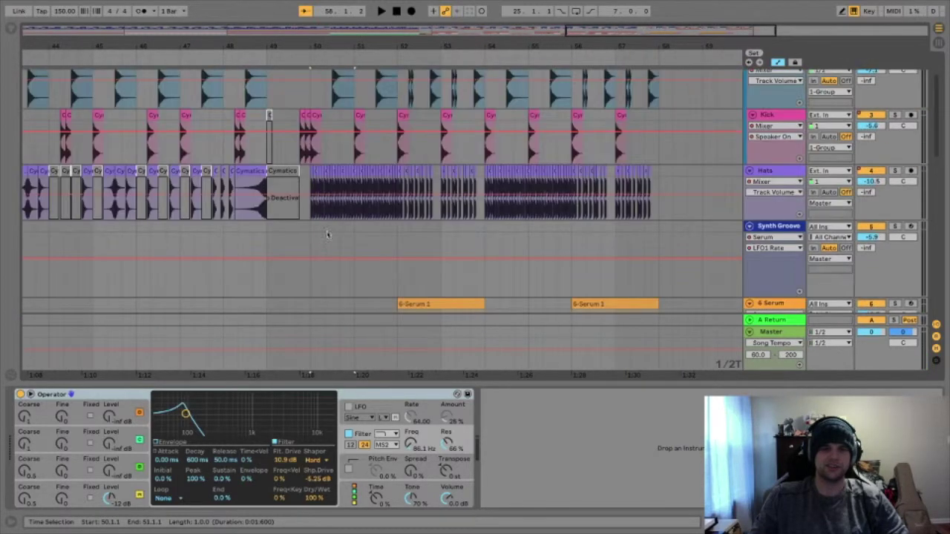
left_click_drag(375, 46, 536, 46)
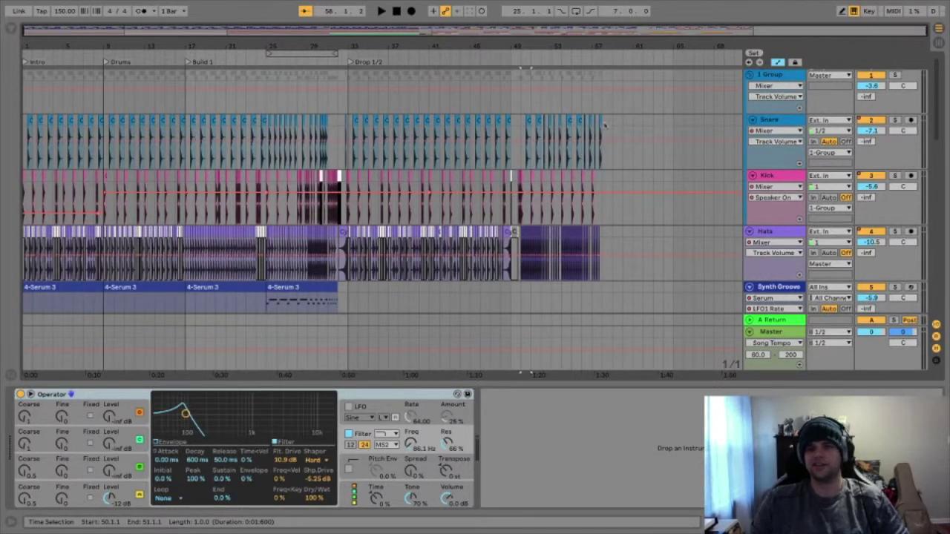
left_click_drag(405, 46, 358, 114)
scroll(327, 311, "down", 5)
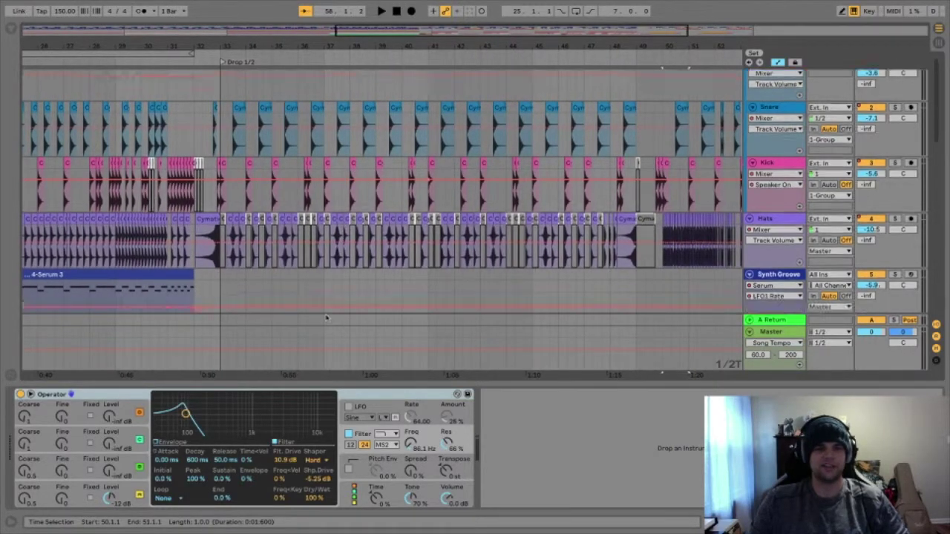
scroll(587, 224, "up", 5)
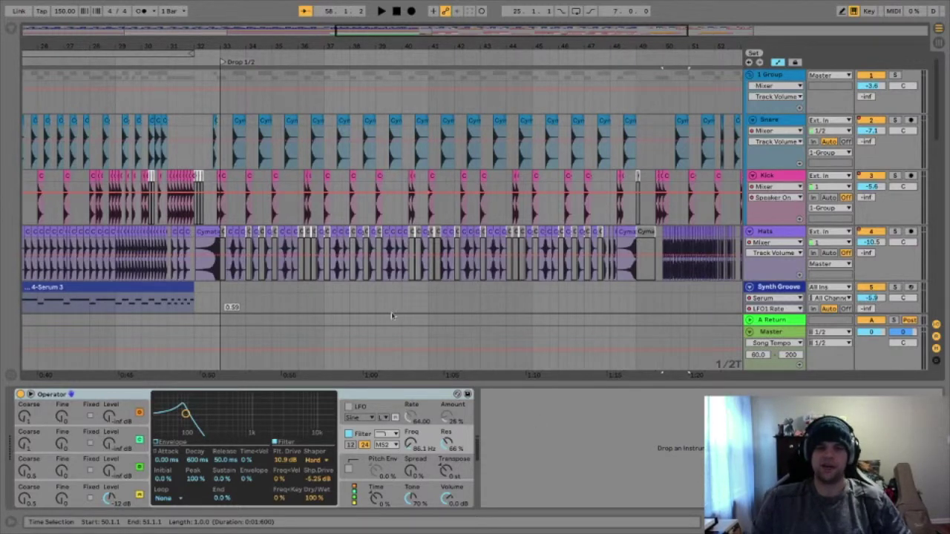
scroll(460, 314, "down", 5)
scroll(482, 282, "up", 3)
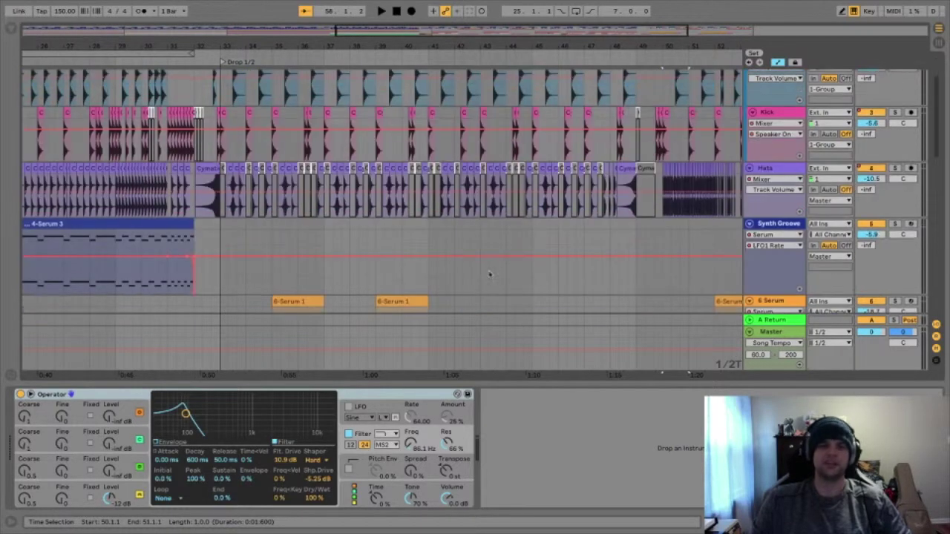
scroll(488, 276, "up", 2)
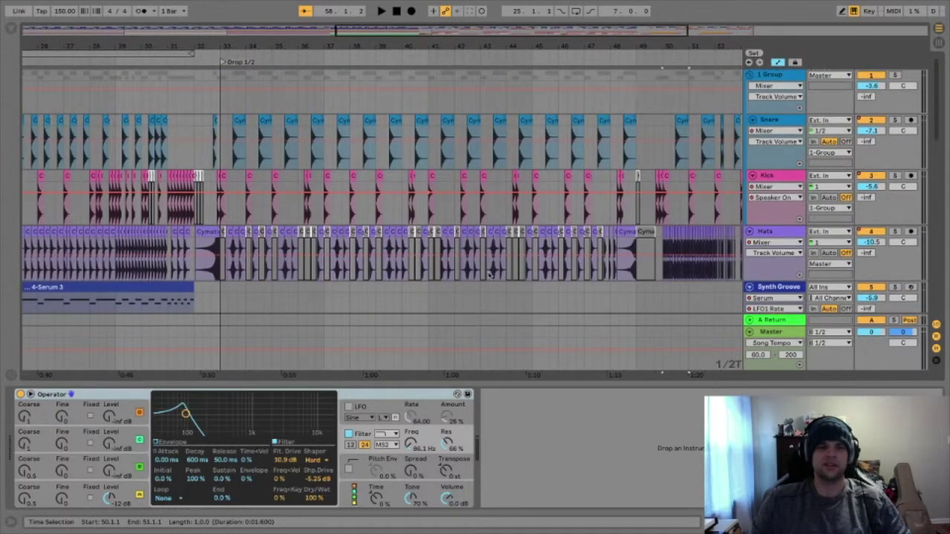
Solo the Snare, Kick and Hats tracks and play their closing section from around bar 49 to bar 58
left_click_drag(403, 46, 335, 22)
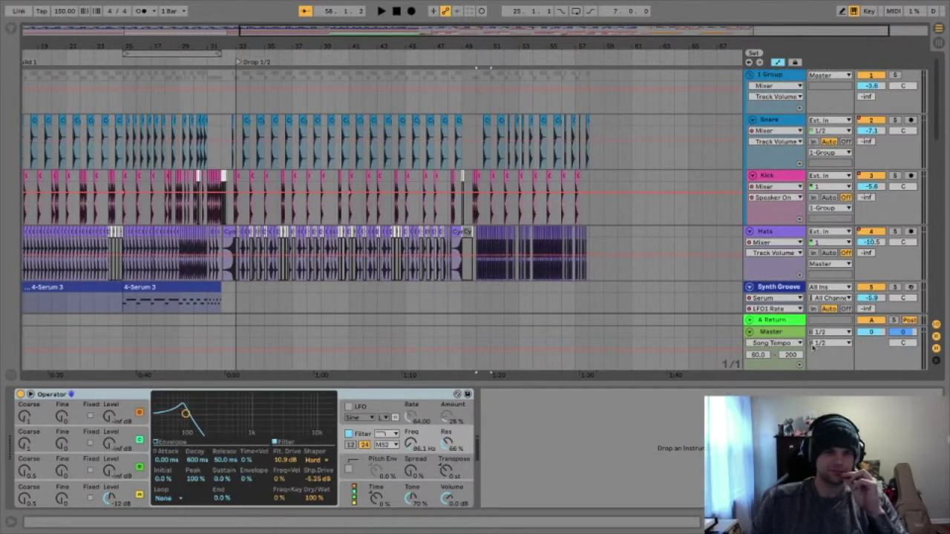
left_click_drag(477, 46, 242, 43)
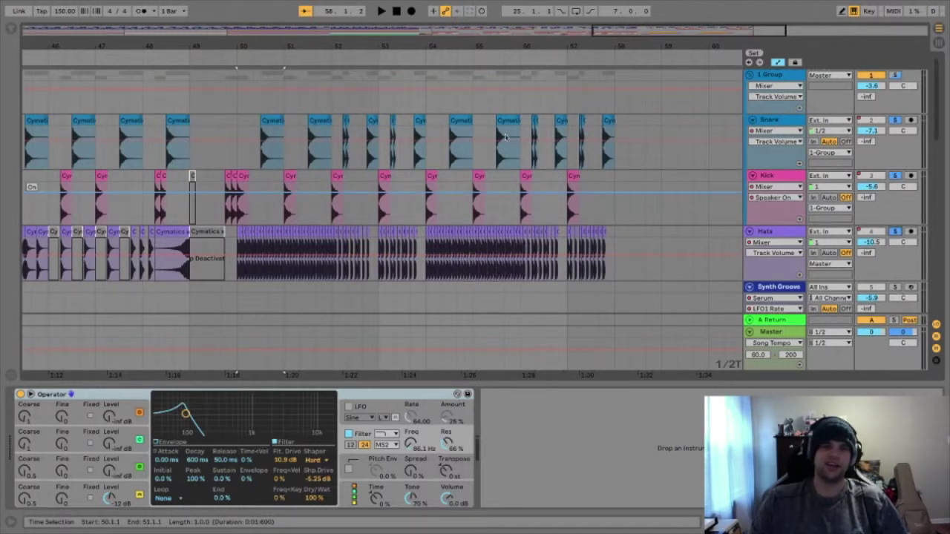
mouse_move(662, 31)
left_mouse_down()
mouse_move(662, 67)
mouse_move(664, 49)
left_mouse_up()
left_click_drag(294, 46, 294, 32)
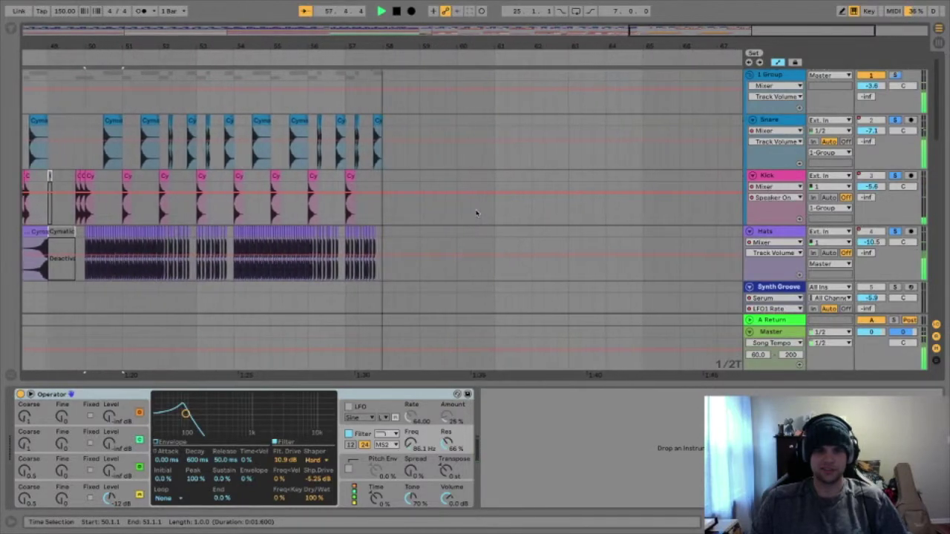
left_click_drag(355, 46, 571, 44)
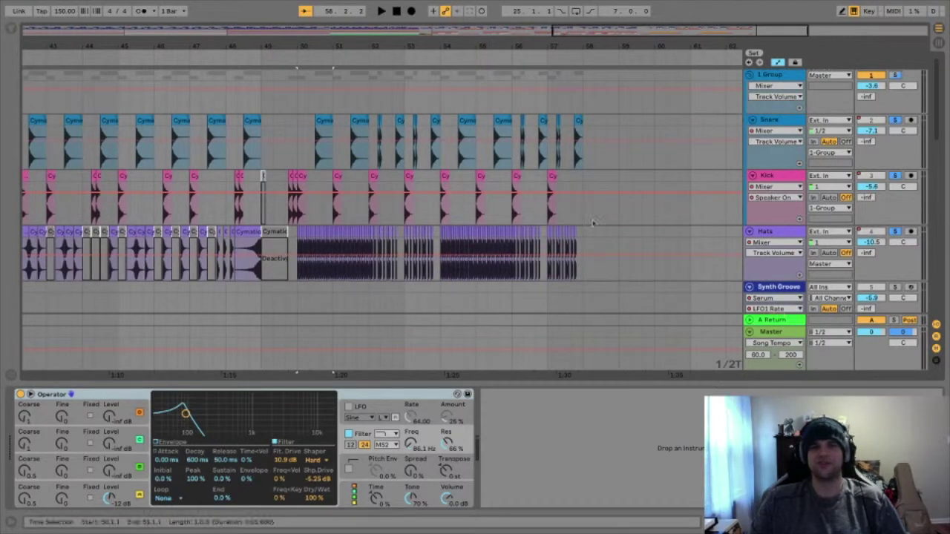
Examine the full arrangement from Intro through Drop 1/2 across all tracks, from the drum group down to Buildup Wubs
left_click_drag(525, 47, 526, 21)
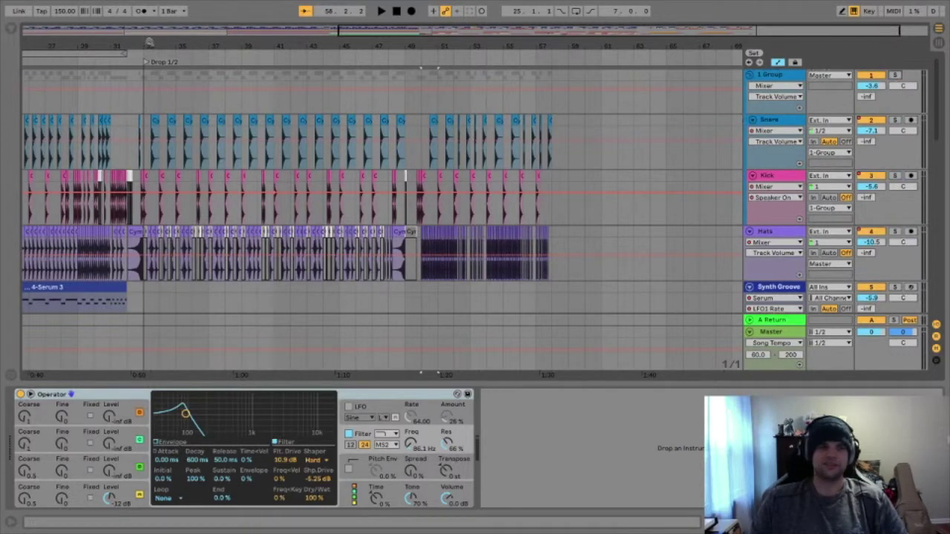
left_click_drag(253, 49, 418, 25)
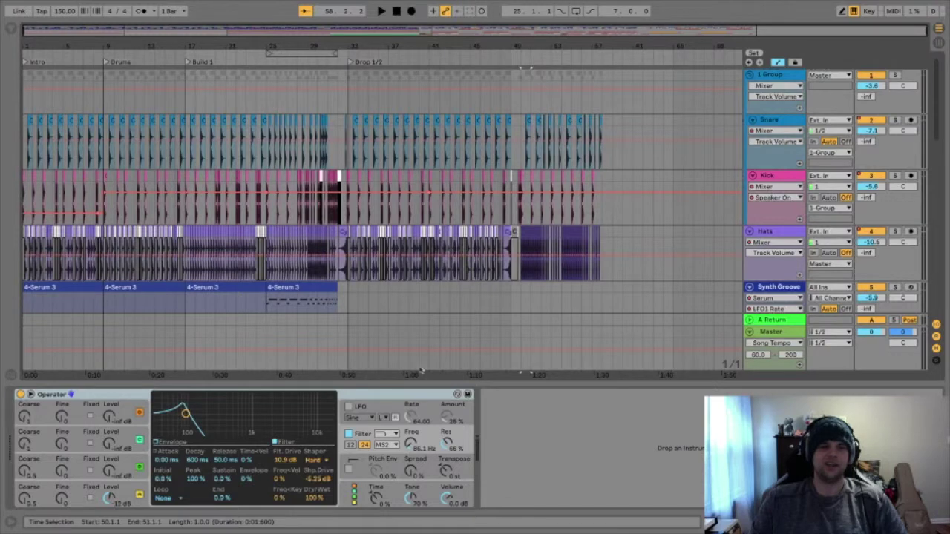
scroll(135, 217, "down", 5)
scroll(119, 150, "up", 3)
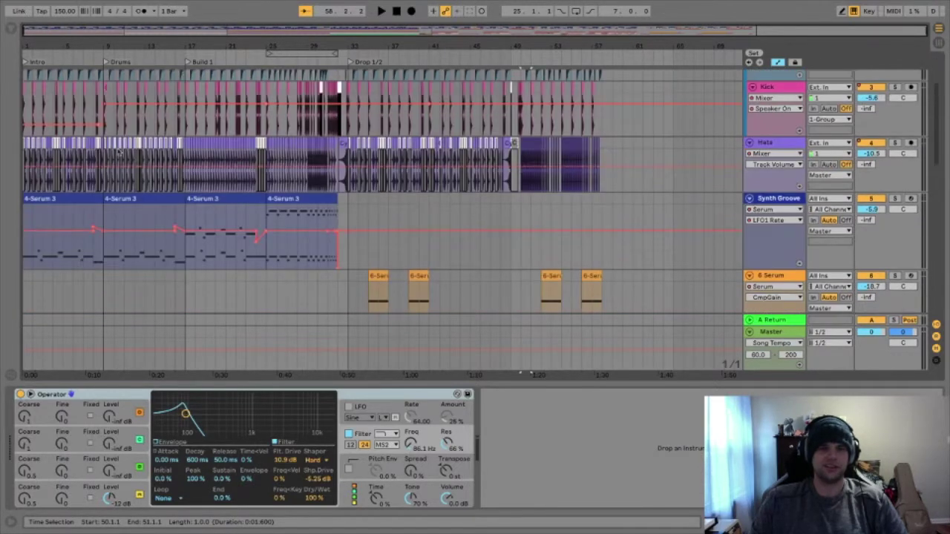
scroll(471, 270, "down", 10)
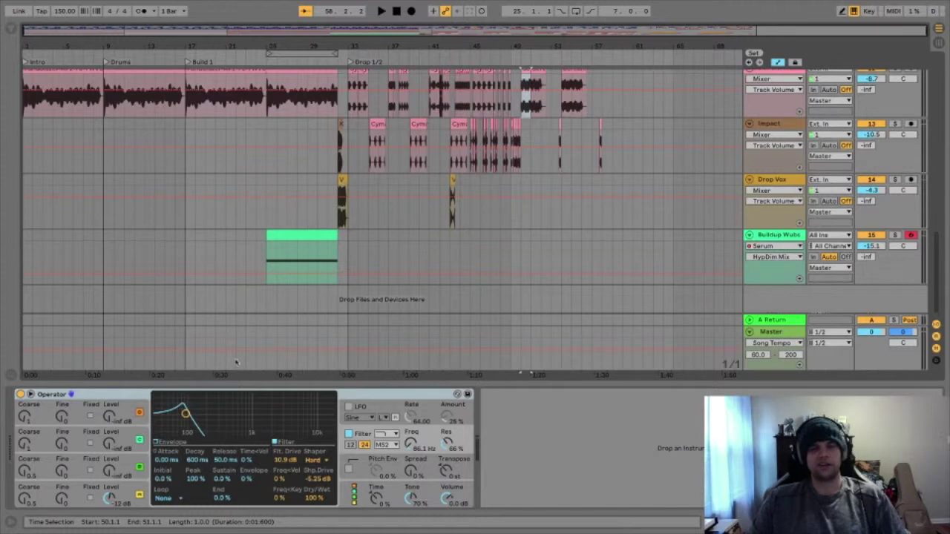
scroll(416, 270, "up", 5)
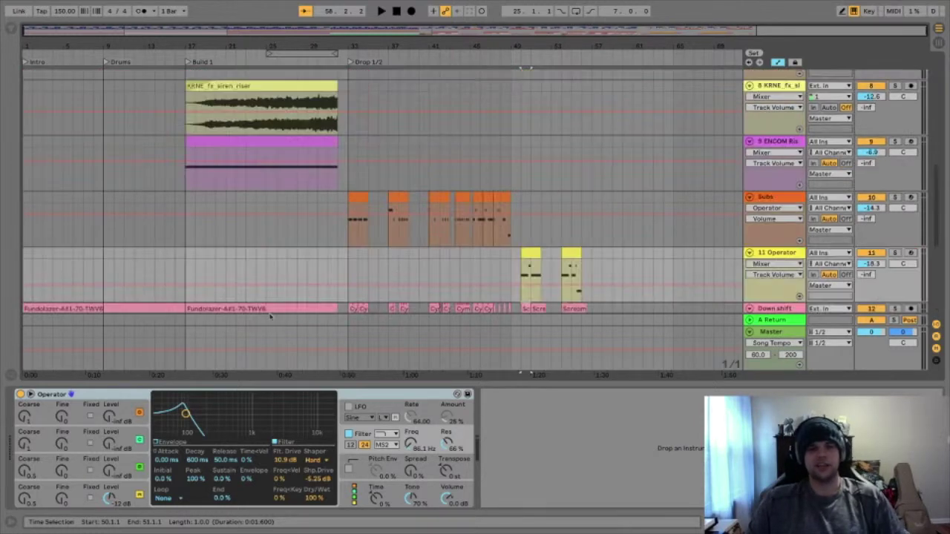
scroll(294, 259, "down", 6)
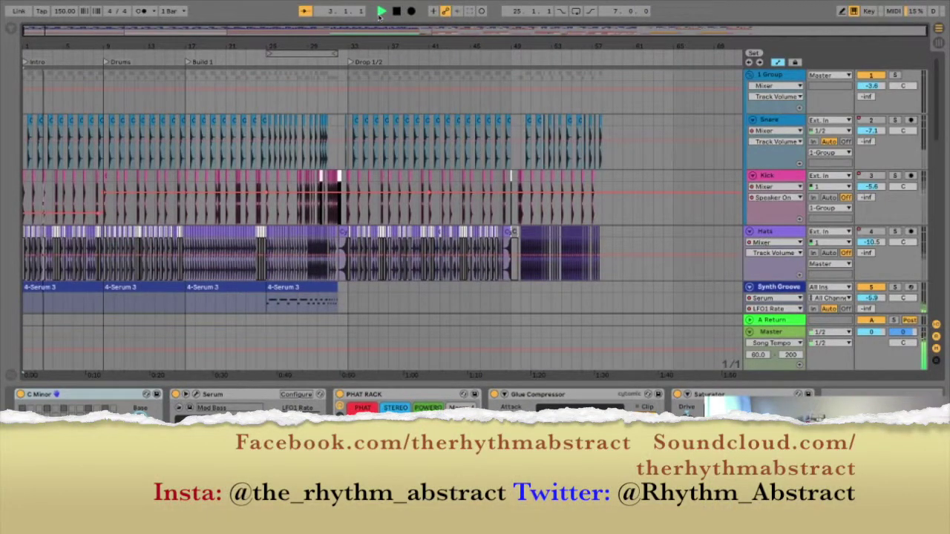
Play the full mix from the start with the device view hidden, following the synth, riser, sub and impact clips through Drop 1/2
key("alt+super+l")
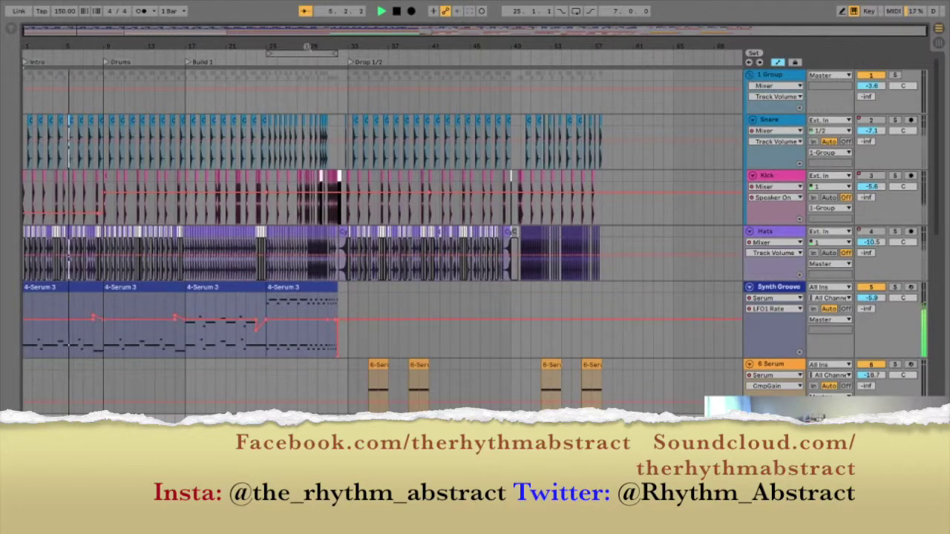
left_click_drag(306, 46, 388, 249)
scroll(388, 250, "down", 10)
scroll(387, 254, "up", 3)
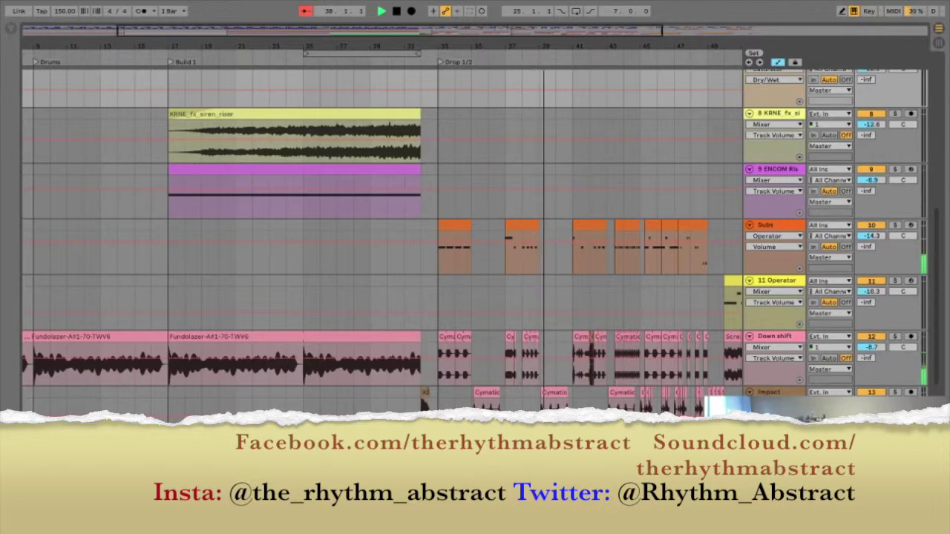
scroll(445, 238, "down", 4)
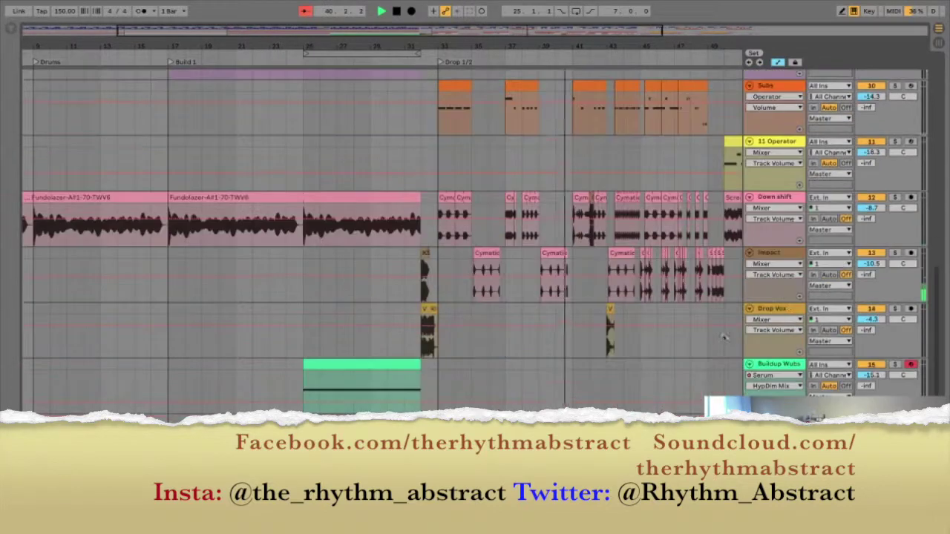
scroll(561, 152, "right", 4)
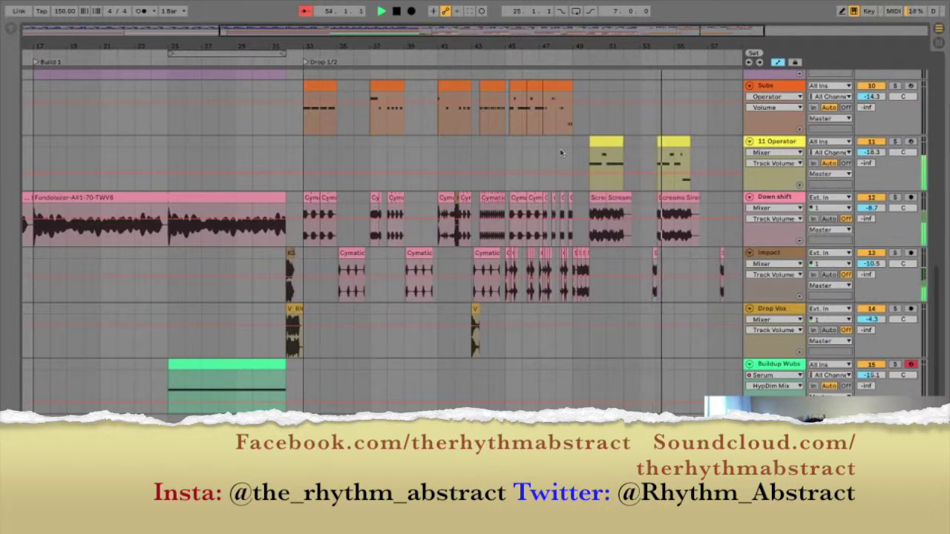
scroll(564, 156, "up", 5)
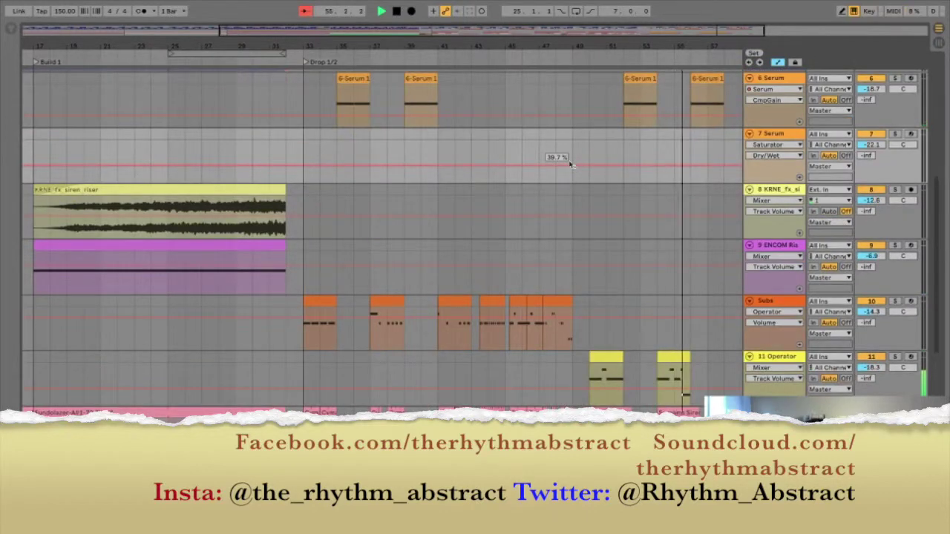